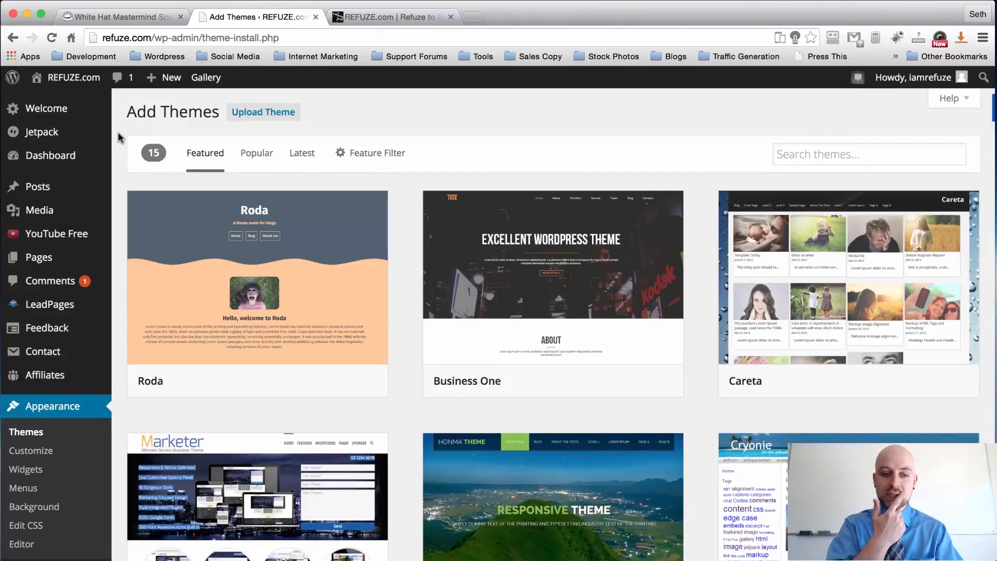
Open the upload form for installing a theme from a .zip file.
{"action": "scroll", "coordinate": [118, 137], "scroll_direction": "down", "scroll_amount": 1}
{"action": "scroll", "coordinate": [119, 137], "scroll_direction": "up", "scroll_amount": 1}
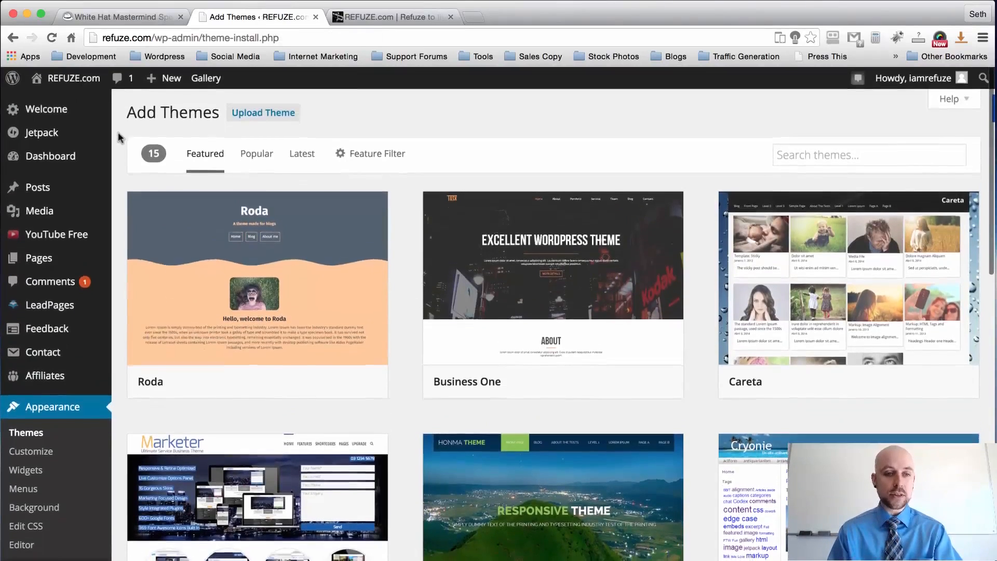
{"action": "left_click", "coordinate": [263, 114]}
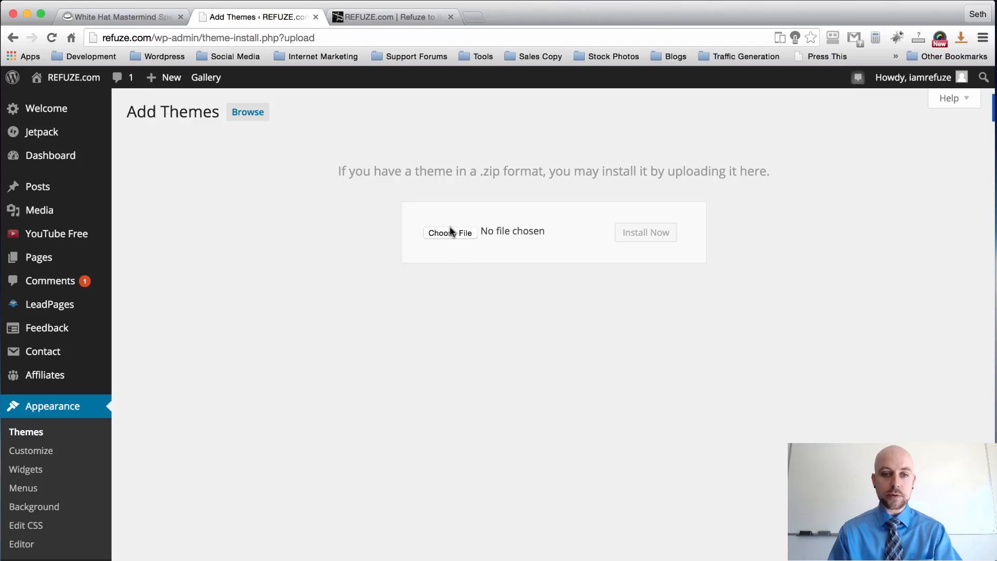
Return to the installed themes and activate the Enfold theme.
{"action": "left_click", "coordinate": [29, 434]}
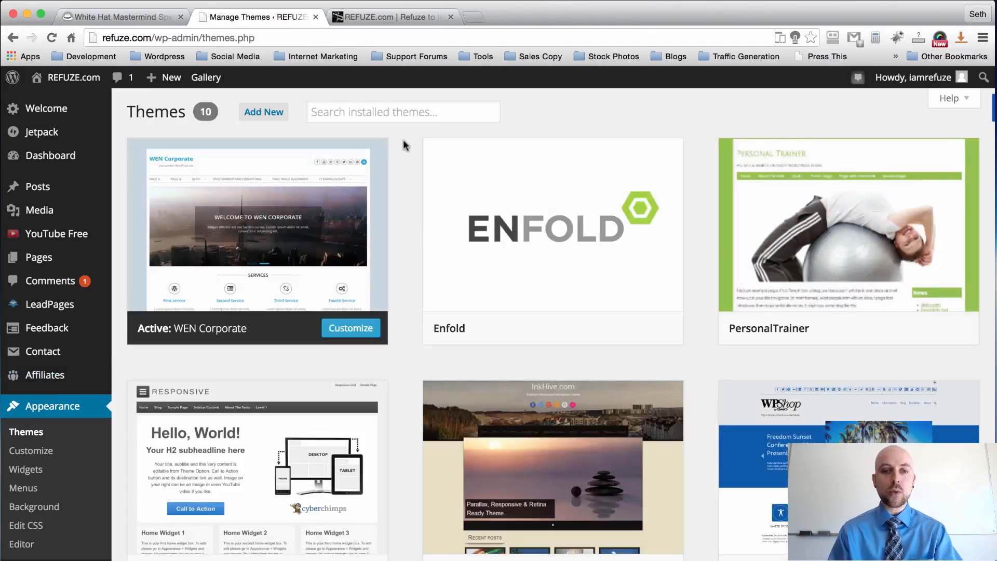
{"action": "mouse_move", "coordinate": [554, 280]}
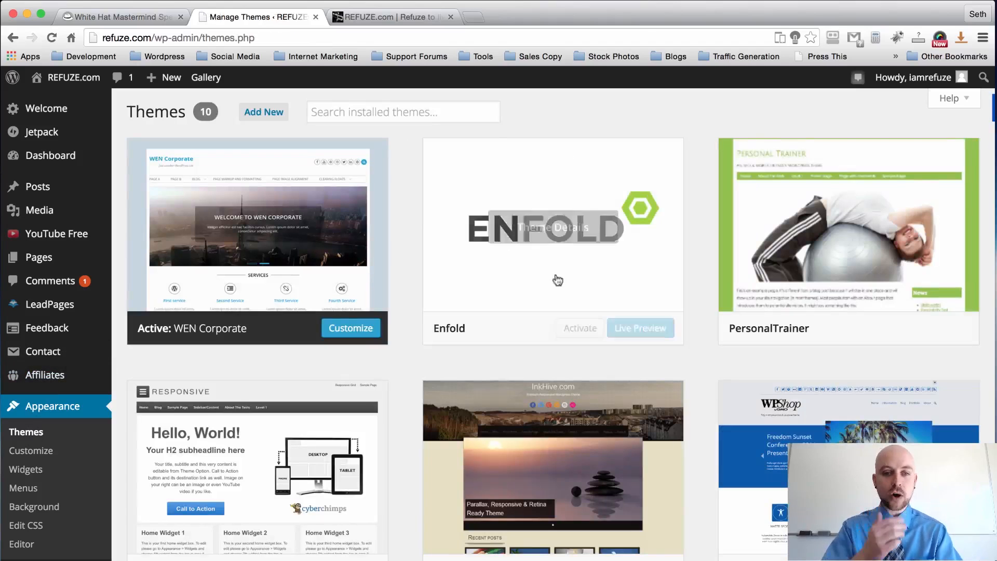
{"action": "left_click", "coordinate": [582, 330]}
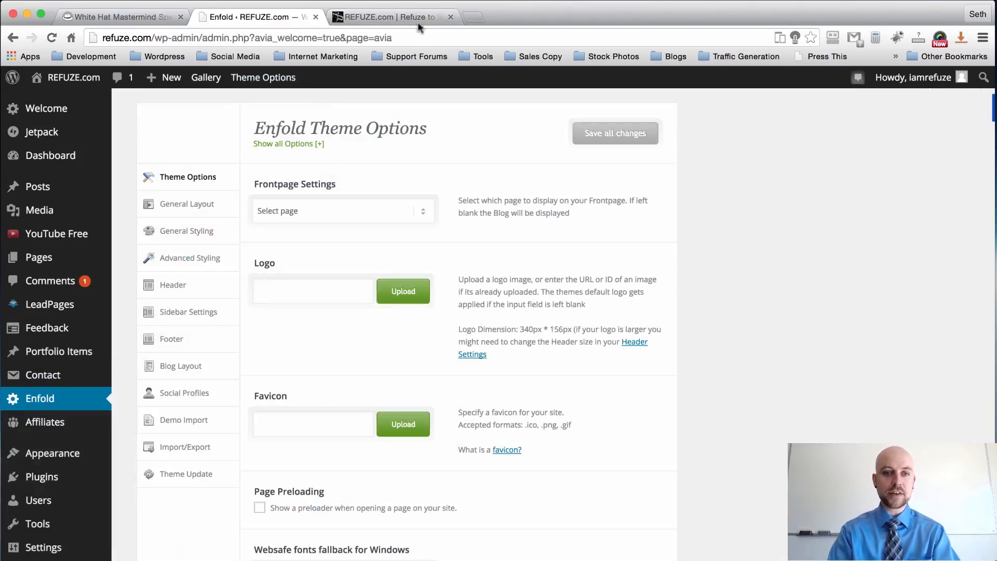
Reload the live REFUZE.com homepage and review its header, posts and sidebar under the new theme.
{"action": "left_click", "coordinate": [399, 15]}
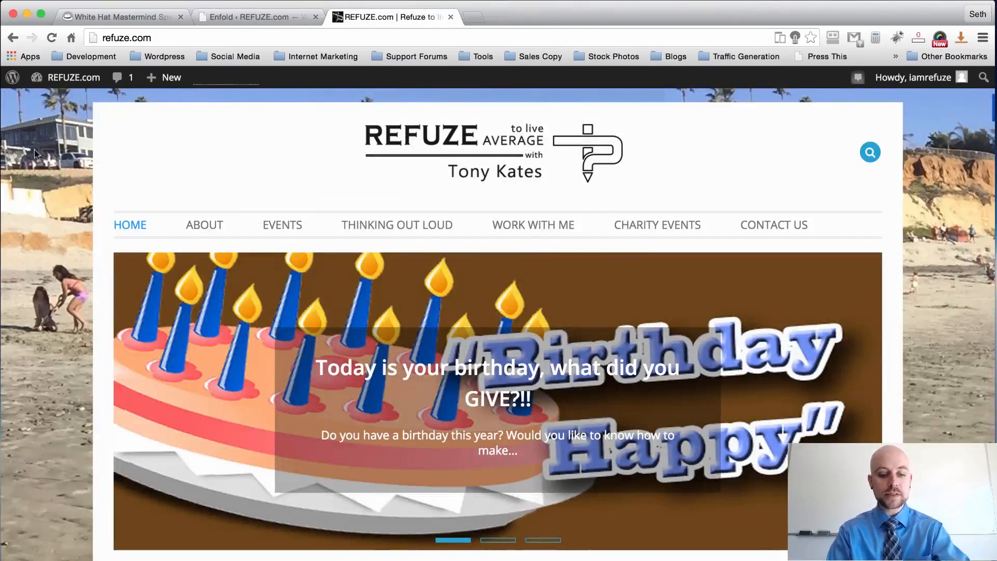
{"action": "key", "text": "super+r"}
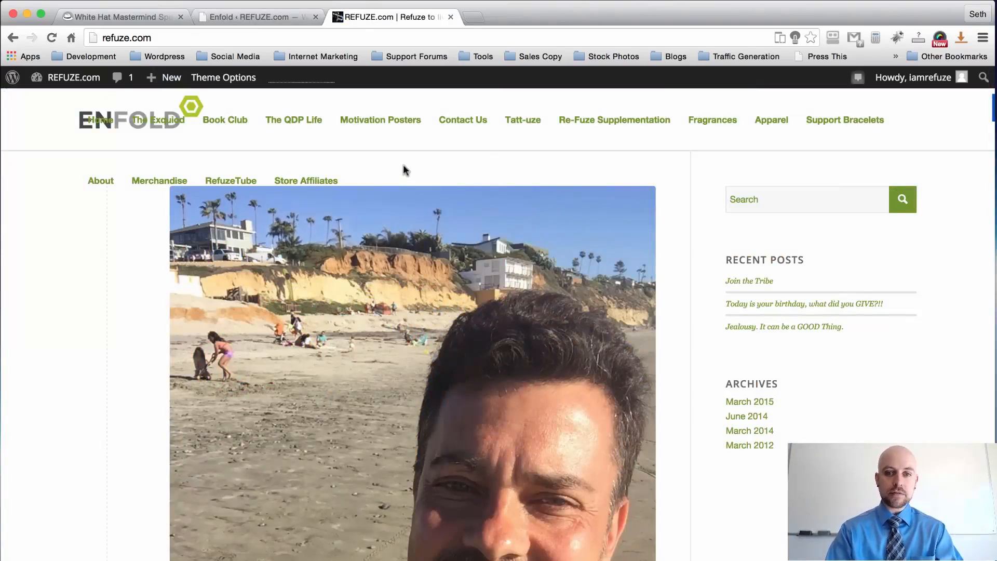
{"action": "scroll", "coordinate": [64, 197], "scroll_direction": "down", "scroll_amount": 20}
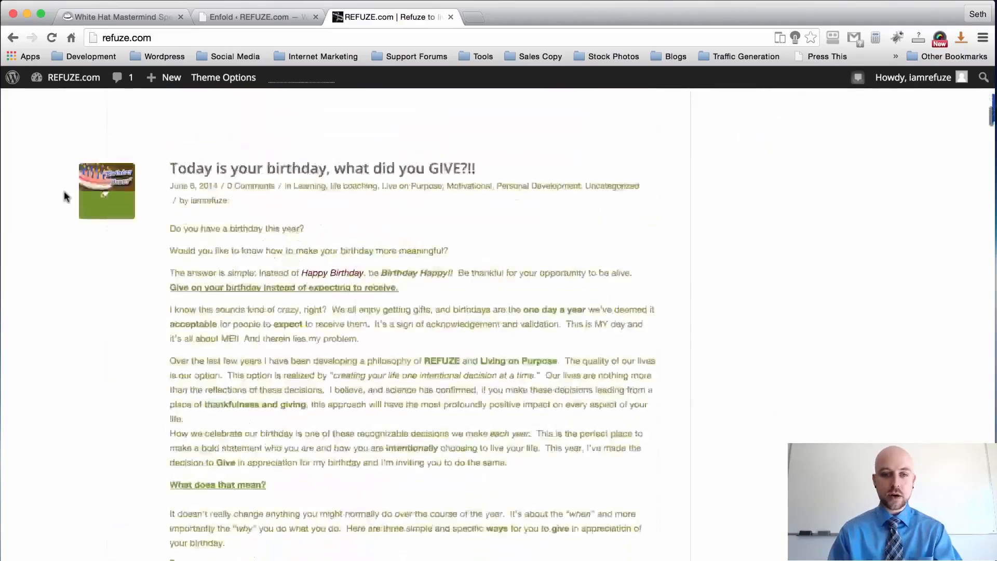
{"action": "scroll", "coordinate": [65, 196], "scroll_direction": "down", "scroll_amount": 20}
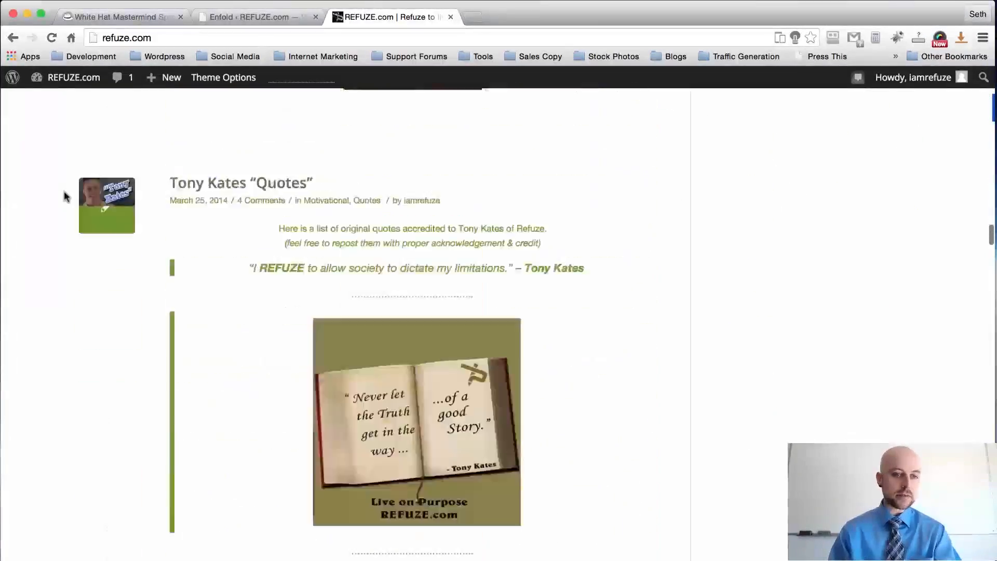
{"action": "scroll", "coordinate": [64, 197], "scroll_direction": "up", "scroll_amount": 20}
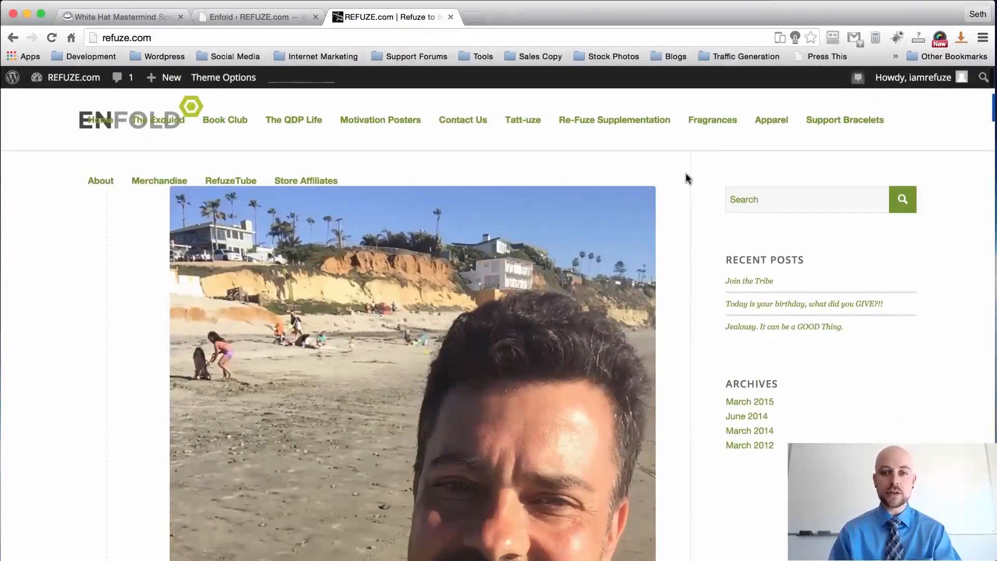
Filter the installed plugins to the inactive ones and bulk delete Fast Secure Contact Form Newsletter Add-on, FolioPress WYSIWYG, Hello Dolly and Multicons.
{"action": "left_click", "coordinate": [258, 13]}
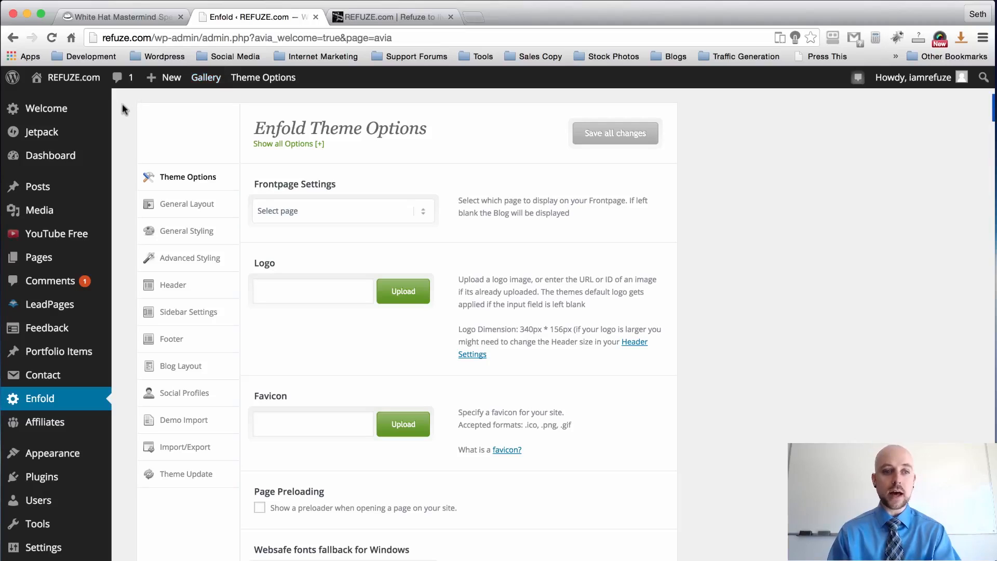
{"action": "scroll", "coordinate": [124, 109], "scroll_direction": "down", "scroll_amount": 1}
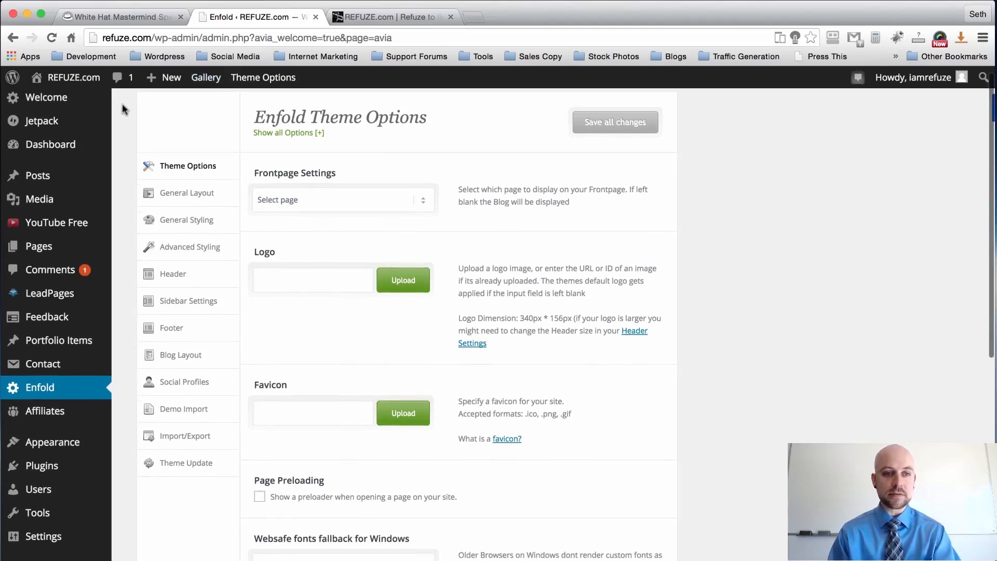
{"action": "scroll", "coordinate": [124, 109], "scroll_direction": "down", "scroll_amount": 5}
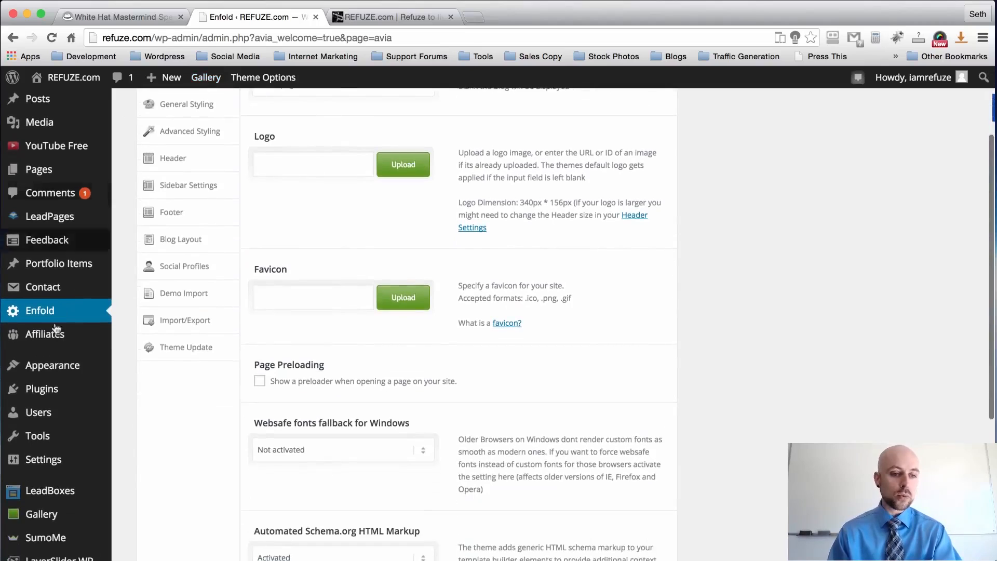
{"action": "left_click", "coordinate": [41, 389]}
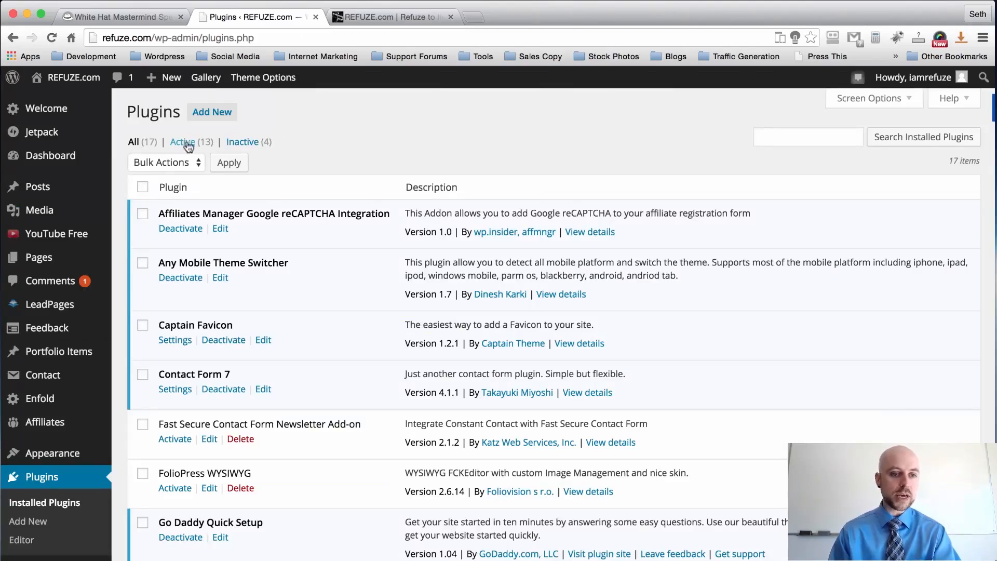
{"action": "left_click", "coordinate": [245, 145]}
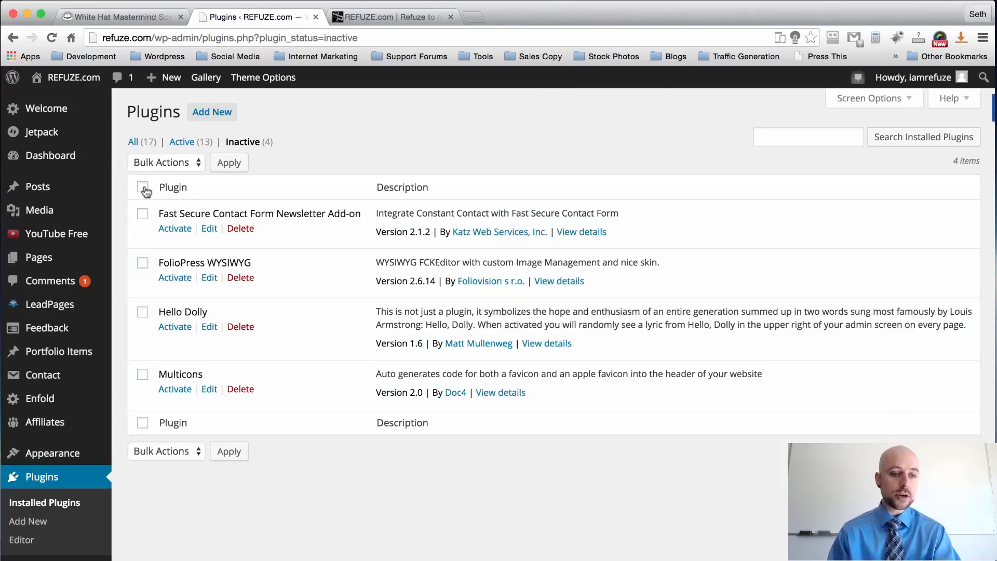
{"action": "left_click", "coordinate": [143, 188]}
{"action": "left_click", "coordinate": [177, 161]}
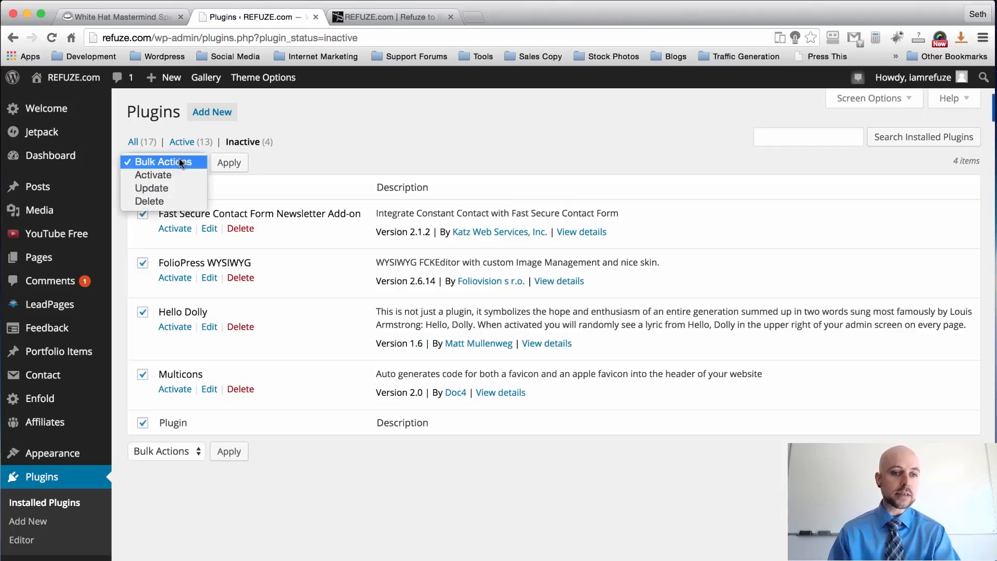
{"action": "left_click", "coordinate": [164, 200]}
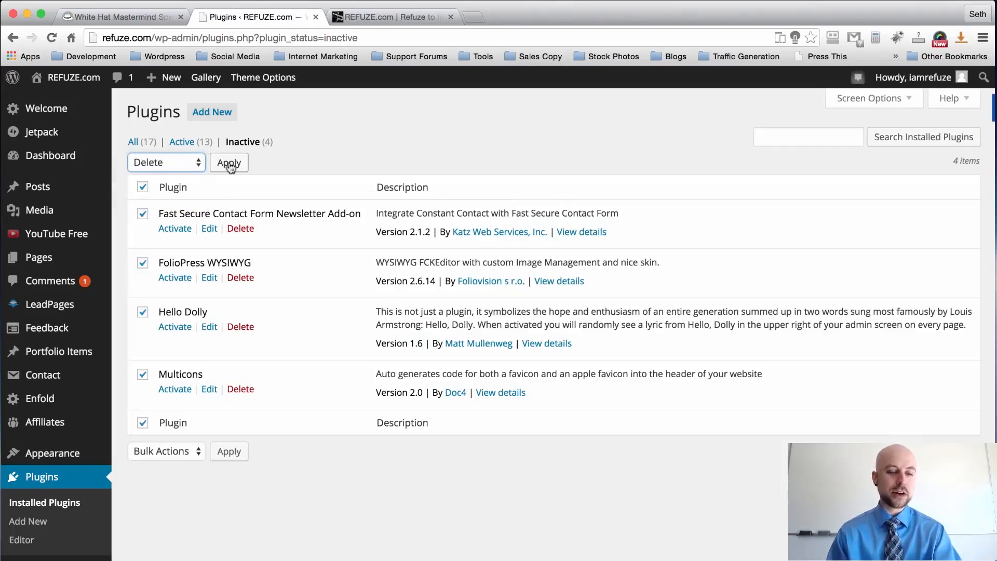
{"action": "left_click", "coordinate": [229, 163]}
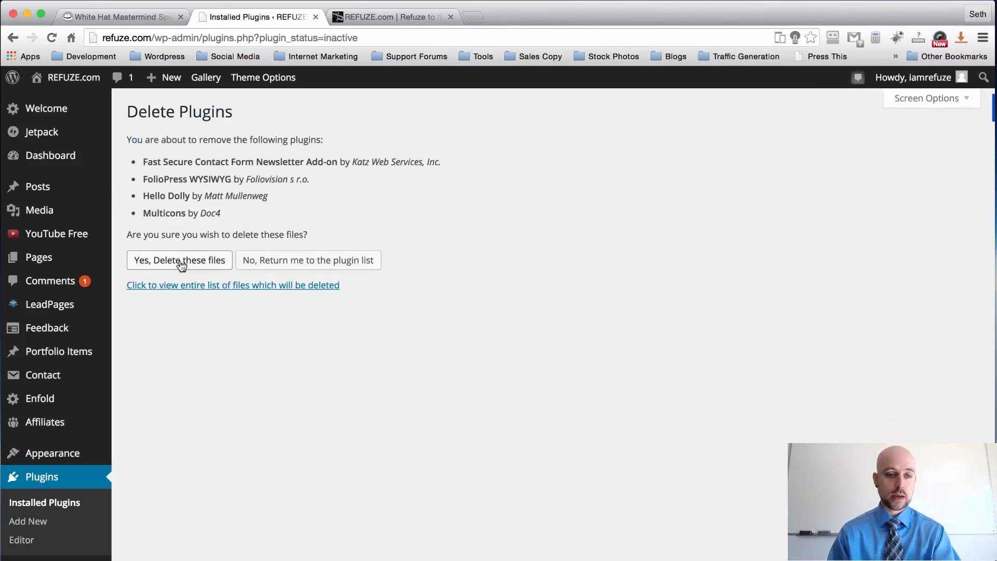
{"action": "left_click", "coordinate": [179, 260]}
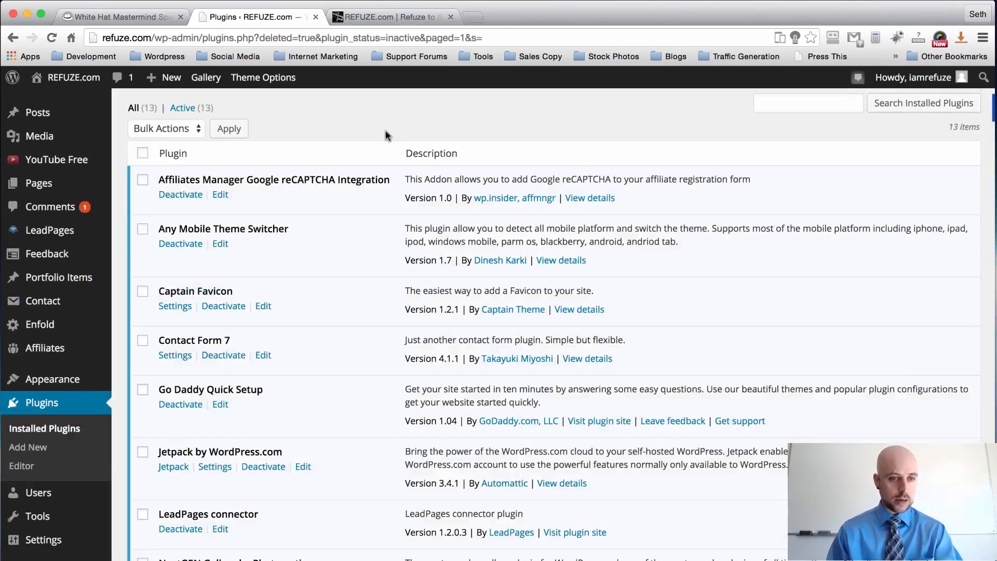
Deactivate the Any Mobile Theme Switcher plugin.
{"action": "scroll", "coordinate": [386, 131], "scroll_direction": "down", "scroll_amount": 2}
{"action": "scroll", "coordinate": [386, 132], "scroll_direction": "up", "scroll_amount": 5}
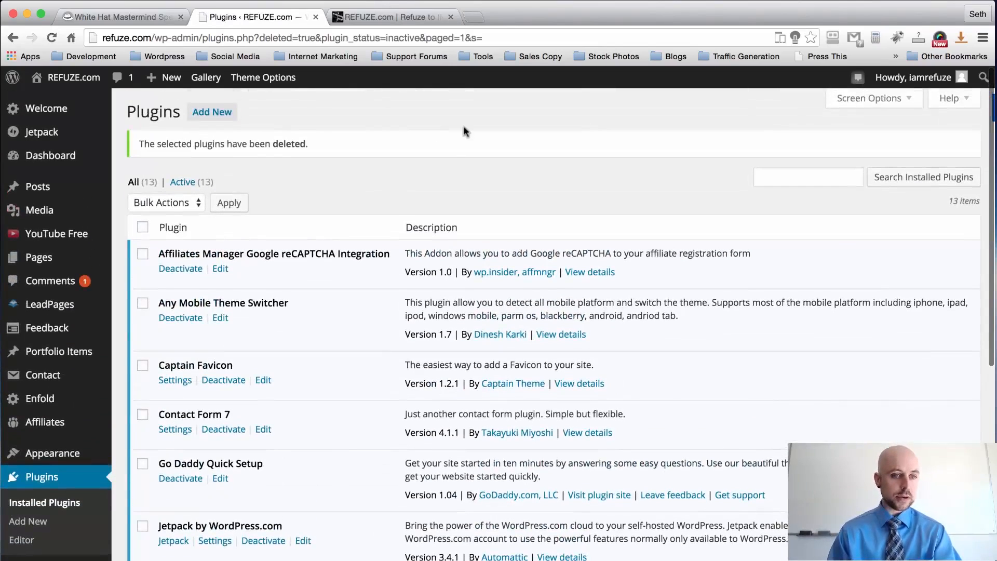
{"action": "scroll", "coordinate": [464, 128], "scroll_direction": "down", "scroll_amount": 1}
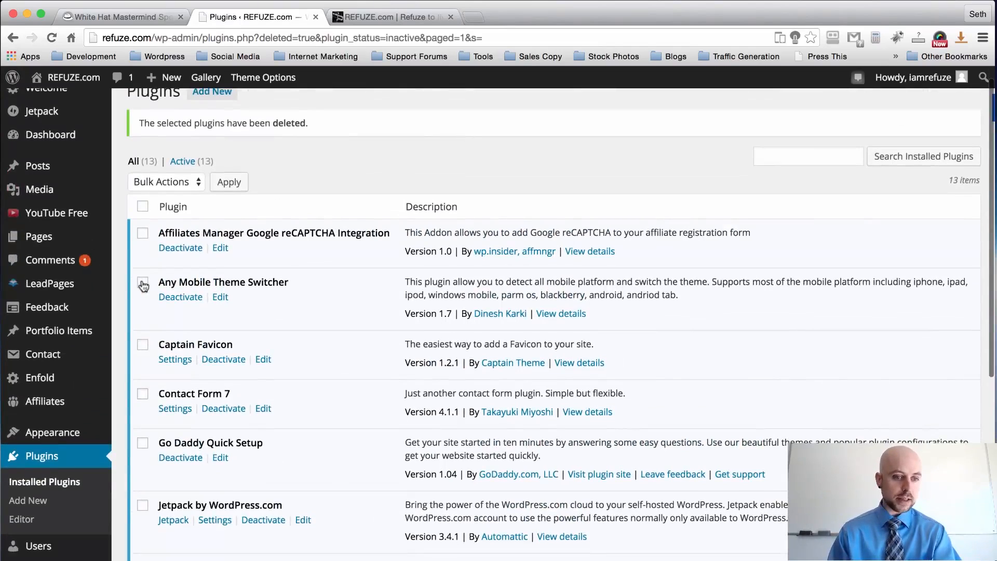
{"action": "left_click", "coordinate": [181, 296]}
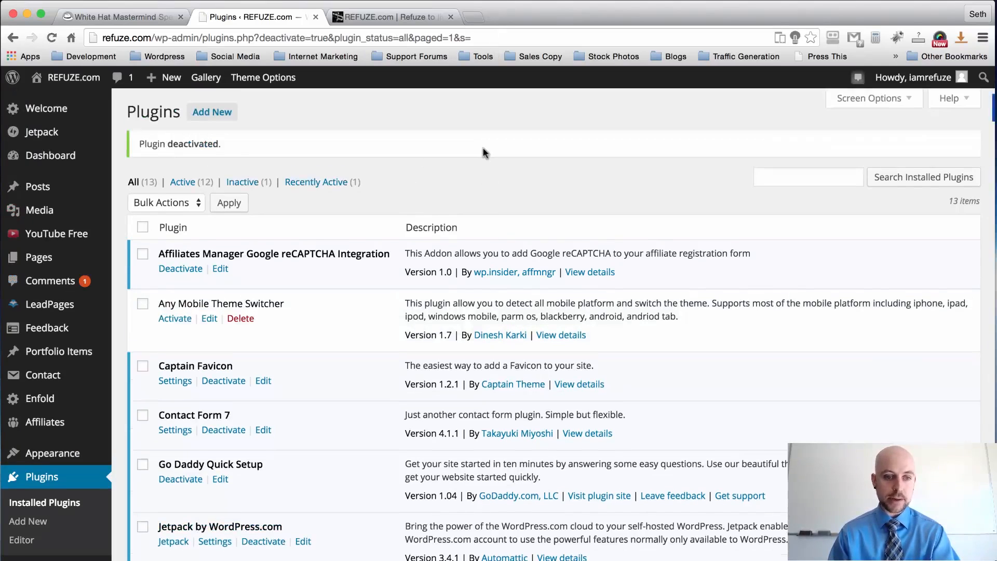
Deactivate the Captain Favicon and Contact Form 7 plugins.
{"action": "scroll", "coordinate": [239, 348], "scroll_direction": "down", "scroll_amount": 1}
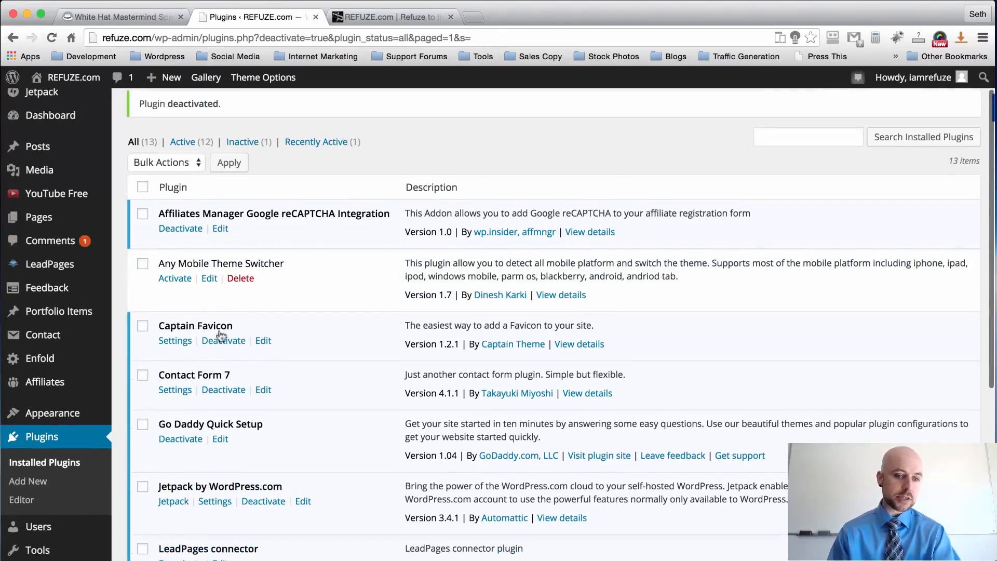
{"action": "left_click", "coordinate": [222, 341]}
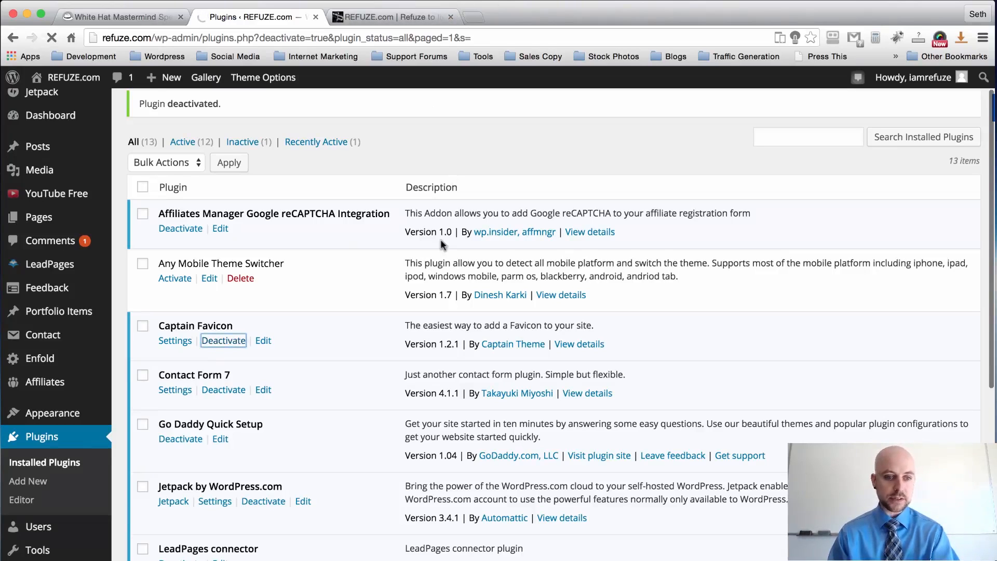
{"action": "scroll", "coordinate": [440, 242], "scroll_direction": "down", "scroll_amount": 2}
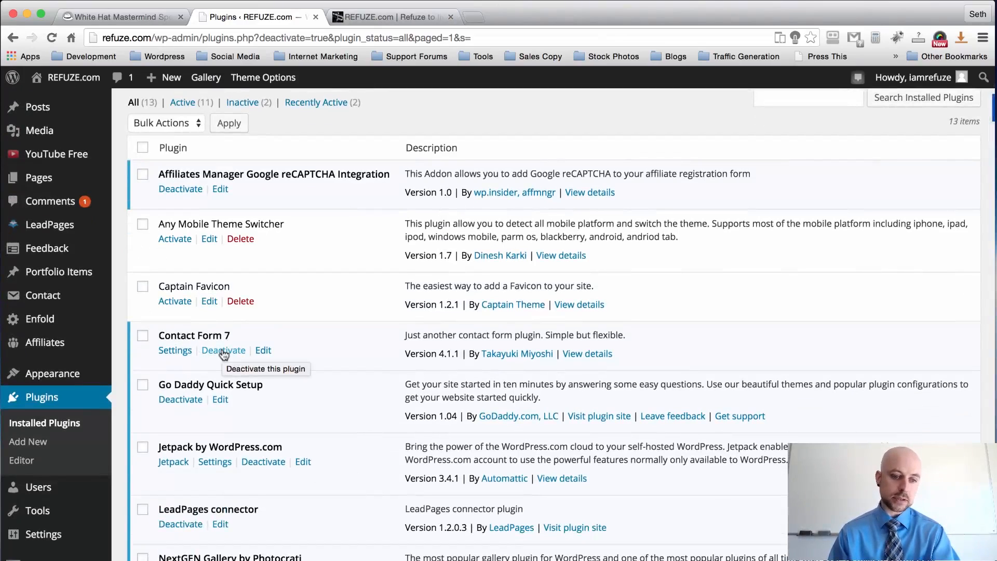
{"action": "left_click", "coordinate": [223, 351]}
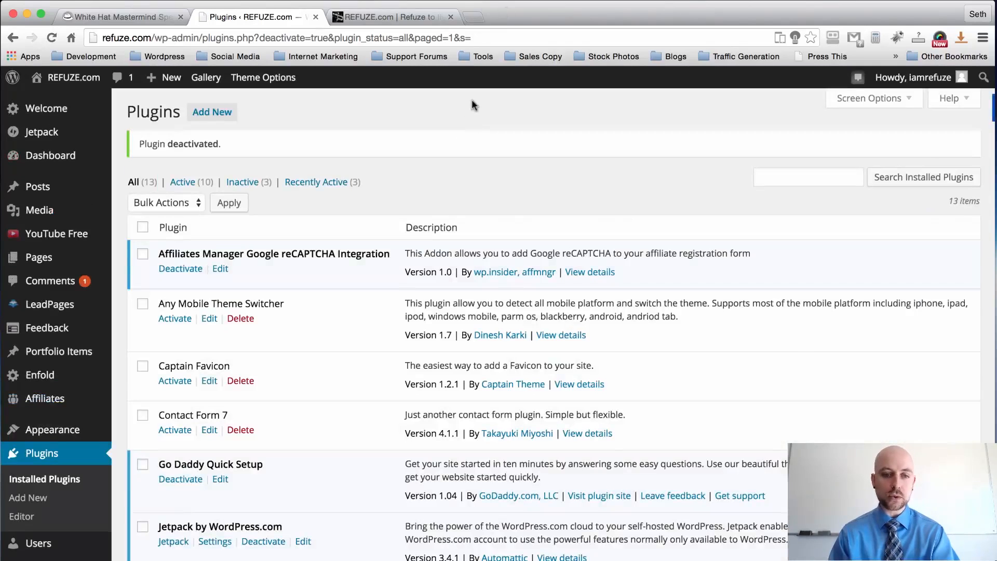
Deactivate the Go Daddy Quick Setup and Jetpack by WordPress.com plugins.
{"action": "scroll", "coordinate": [472, 174], "scroll_direction": "down", "scroll_amount": 2}
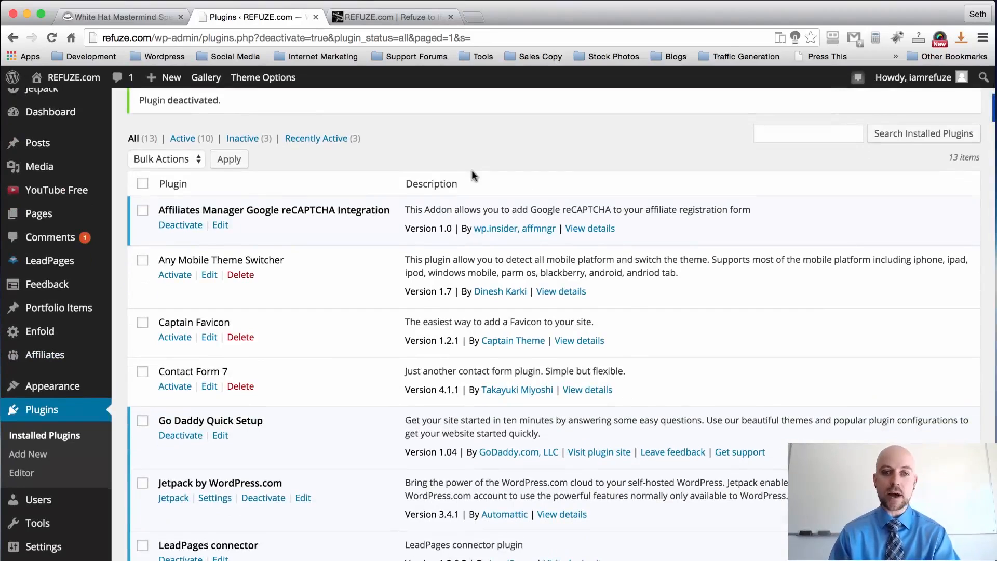
{"action": "scroll", "coordinate": [397, 207], "scroll_direction": "down", "scroll_amount": 3}
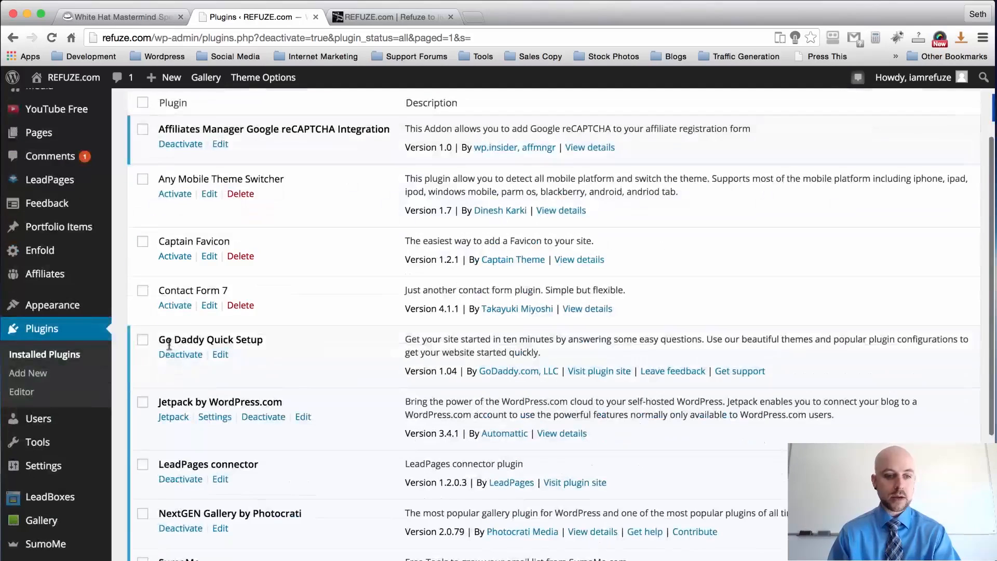
{"action": "left_click", "coordinate": [180, 355]}
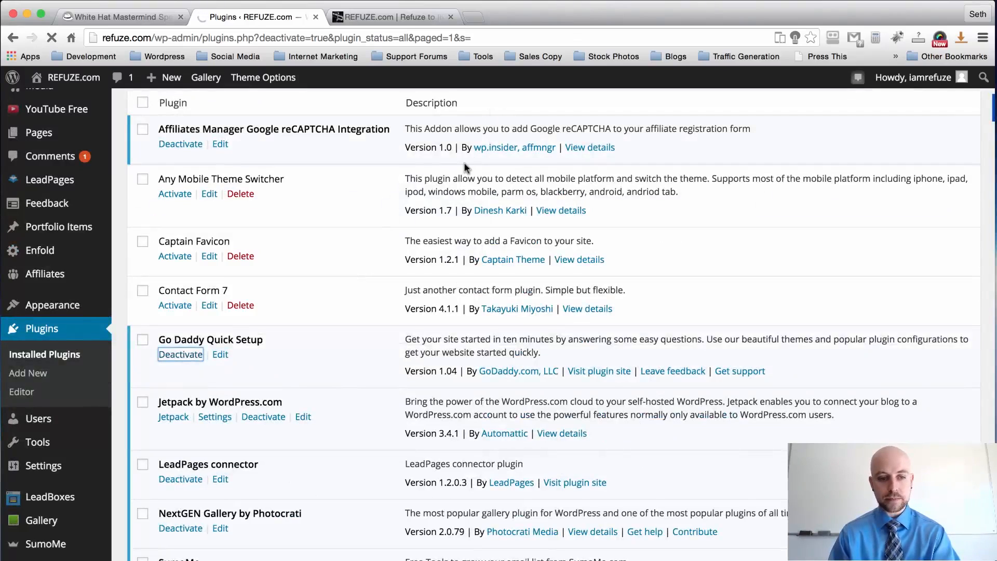
{"action": "scroll", "coordinate": [466, 167], "scroll_direction": "down", "scroll_amount": 5}
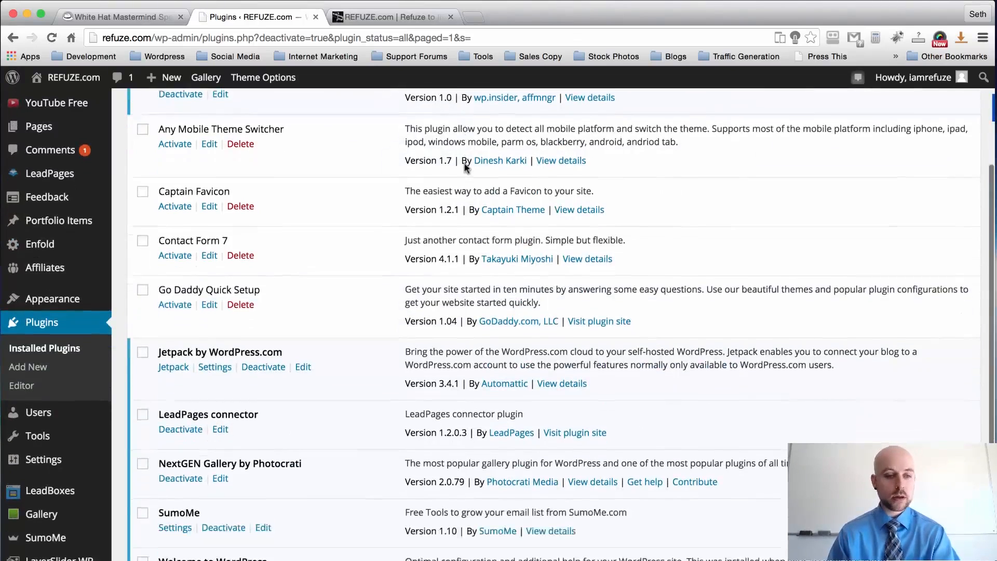
{"action": "left_click", "coordinate": [263, 314]}
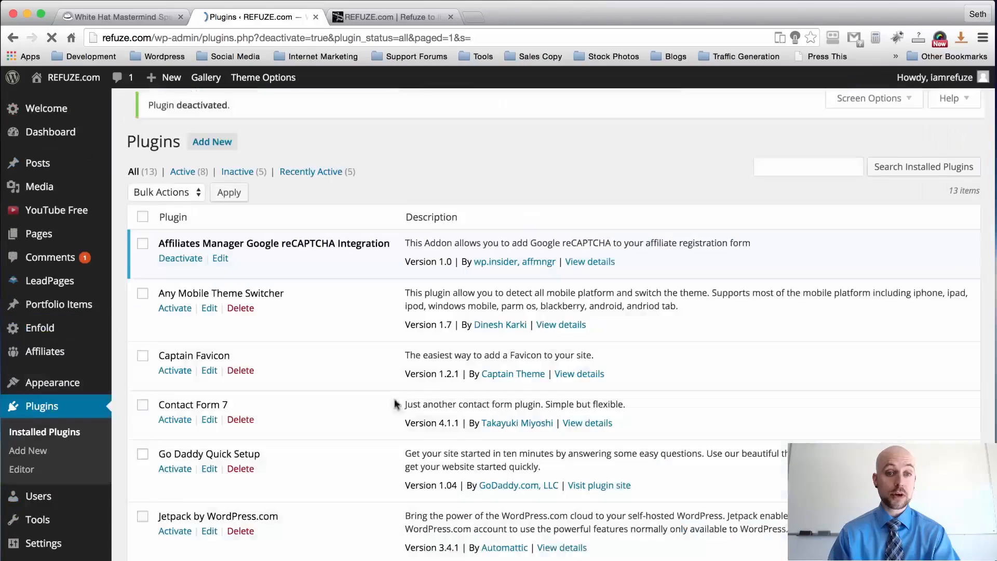
Deactivate the NextGEN Gallery by Photocrati plugin.
{"action": "scroll", "coordinate": [494, 173], "scroll_direction": "down", "scroll_amount": 1}
{"action": "scroll", "coordinate": [494, 167], "scroll_direction": "down", "scroll_amount": 10}
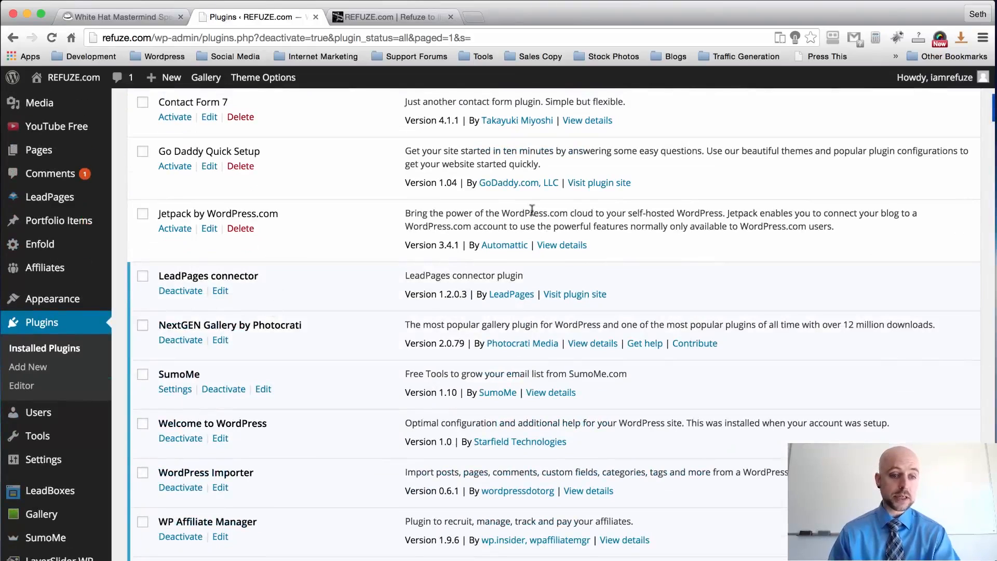
{"action": "scroll", "coordinate": [511, 175], "scroll_direction": "down", "scroll_amount": 1}
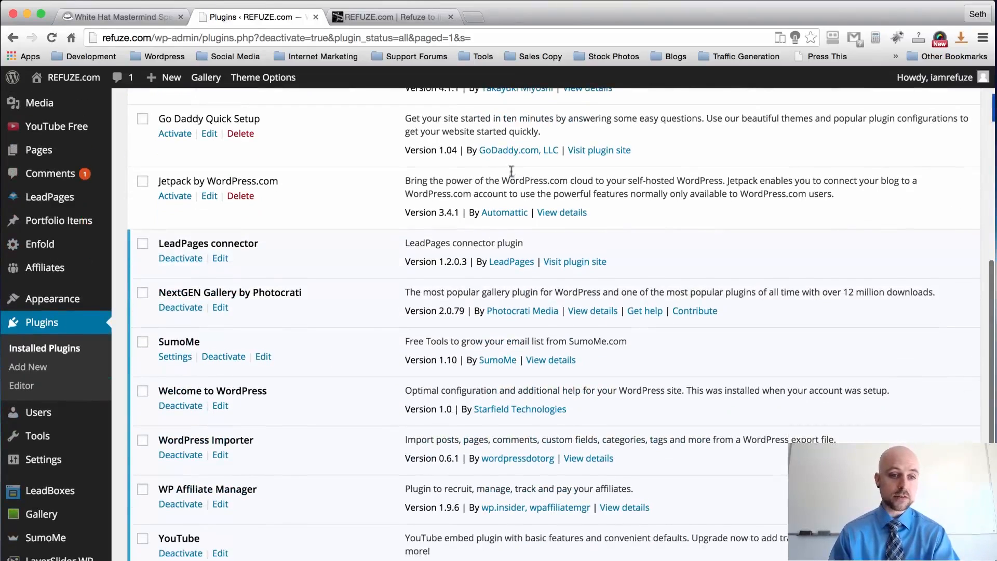
{"action": "left_click", "coordinate": [182, 310]}
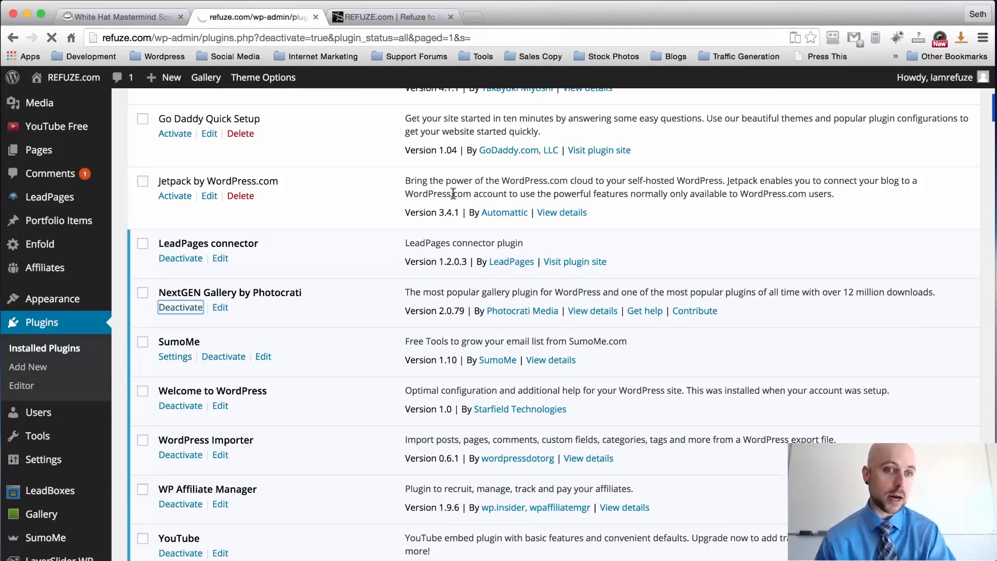
{"action": "scroll", "coordinate": [471, 126], "scroll_direction": "down", "scroll_amount": 10}
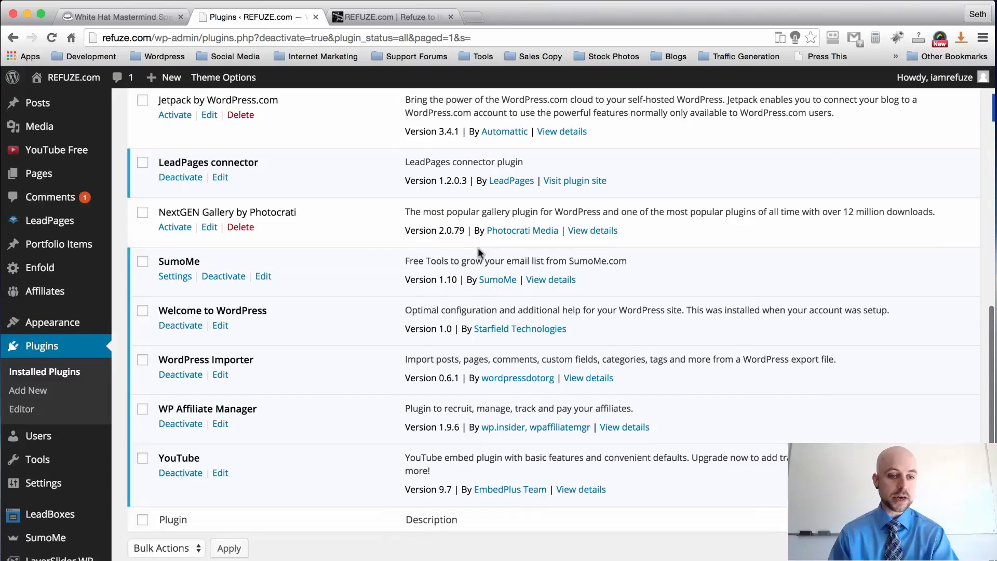
Deactivate the Welcome to WordPress, WordPress Importer and YouTube plugins.
{"action": "left_click", "coordinate": [182, 326]}
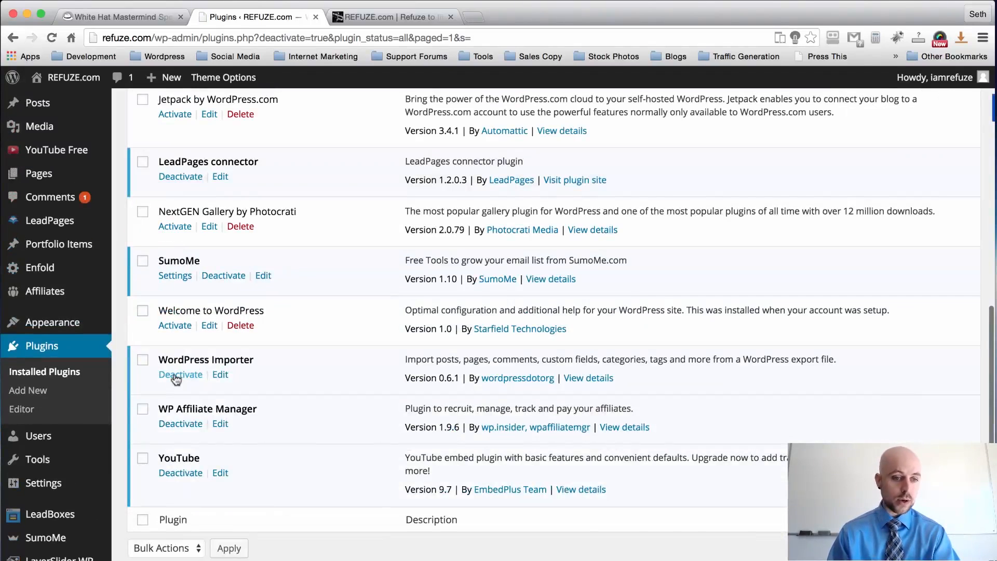
{"action": "left_click", "coordinate": [177, 376]}
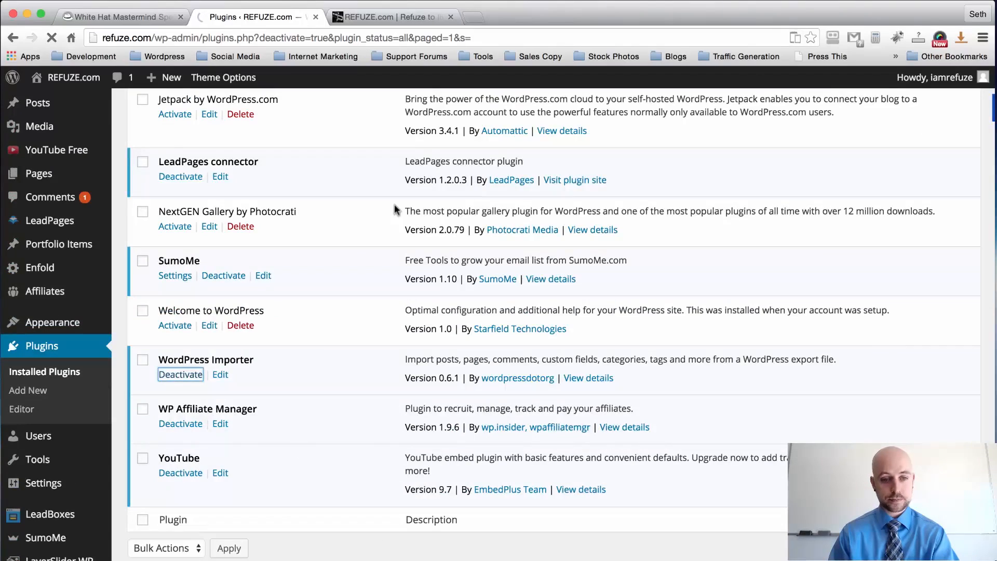
{"action": "scroll", "coordinate": [500, 171], "scroll_direction": "down", "scroll_amount": 2}
{"action": "scroll", "coordinate": [500, 171], "scroll_direction": "down", "scroll_amount": 8}
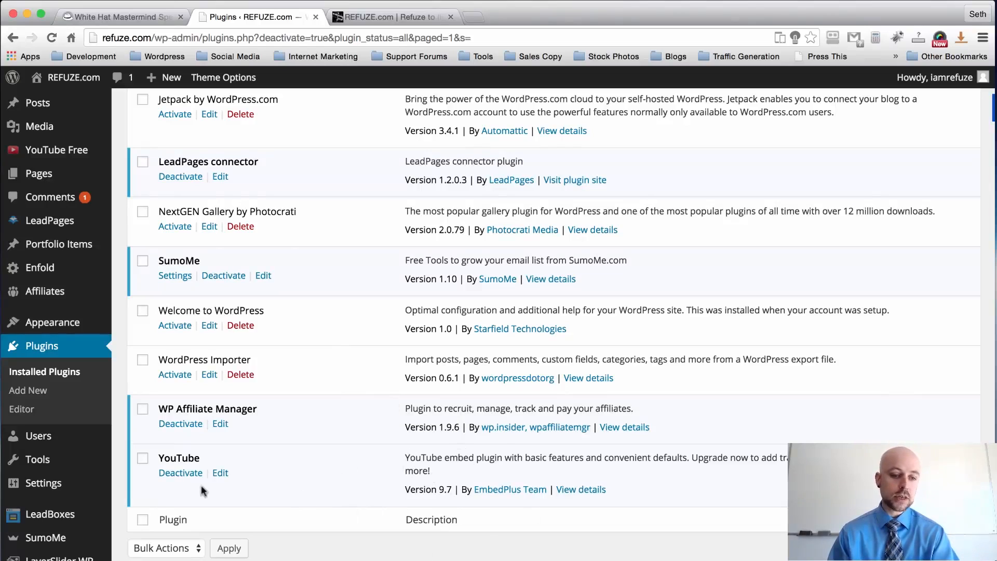
{"action": "left_click", "coordinate": [182, 473]}
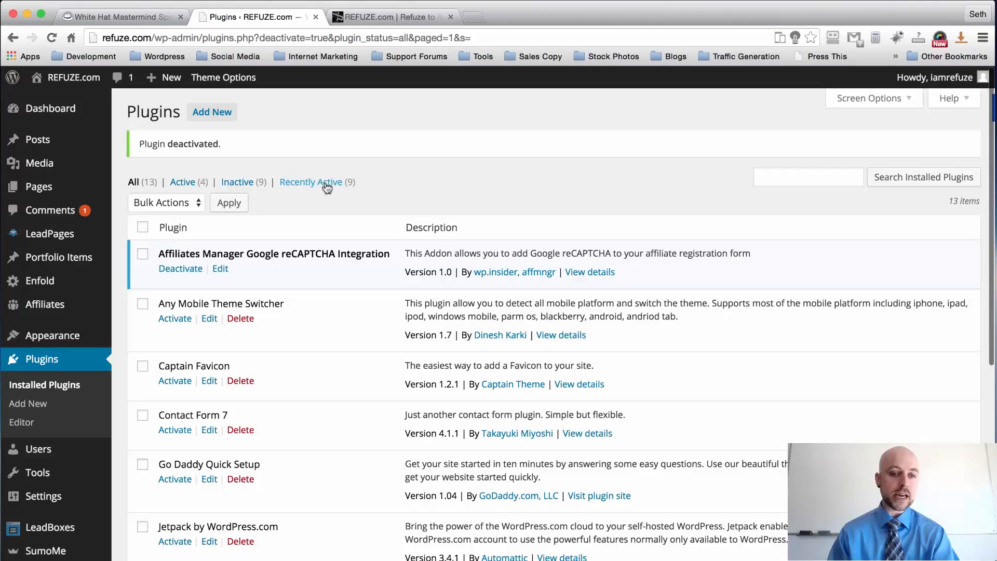
Filter the plugin list to inactive ones and bulk delete all of them, including their files and data.
{"action": "left_click", "coordinate": [239, 186]}
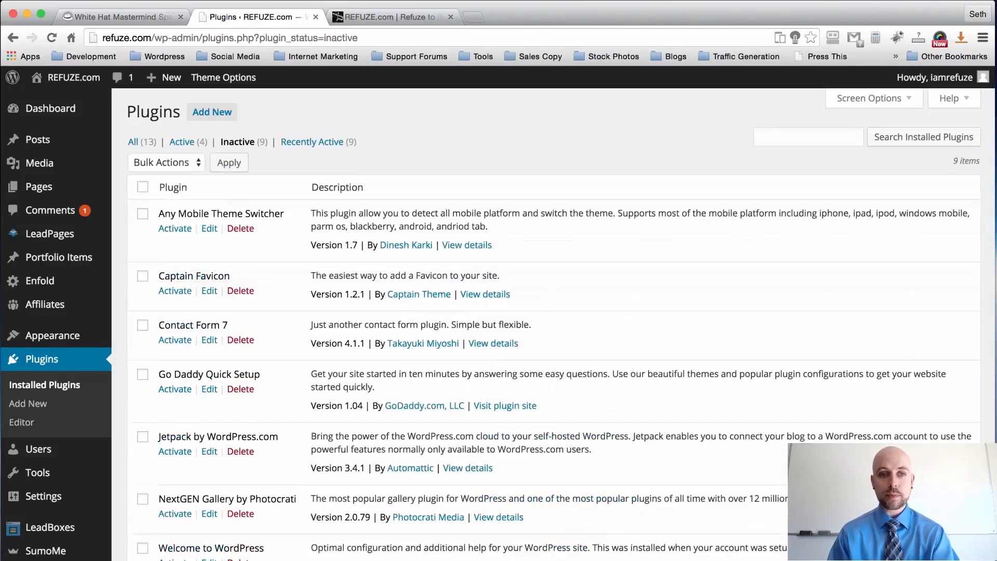
{"action": "left_click", "coordinate": [143, 188]}
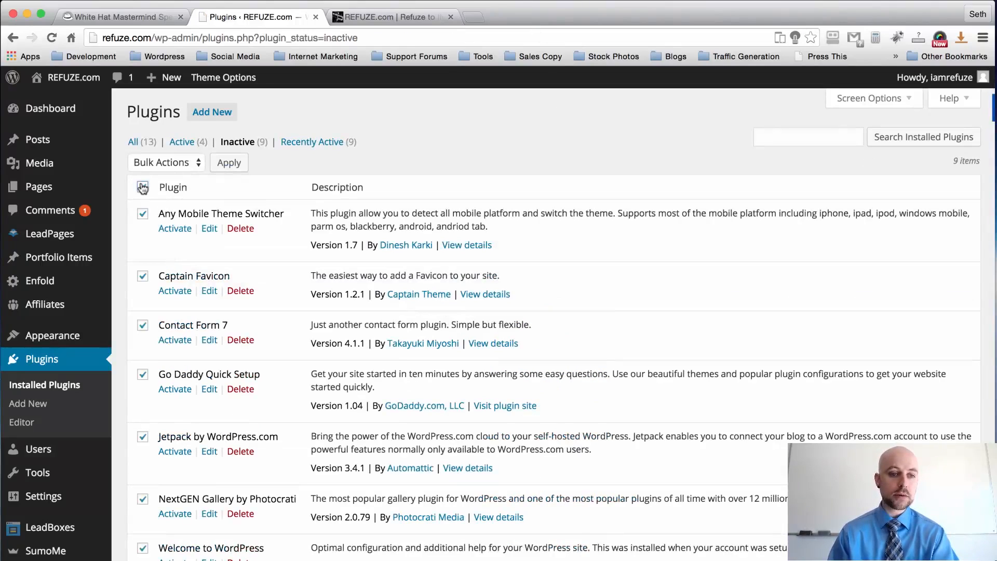
{"action": "left_click", "coordinate": [178, 164]}
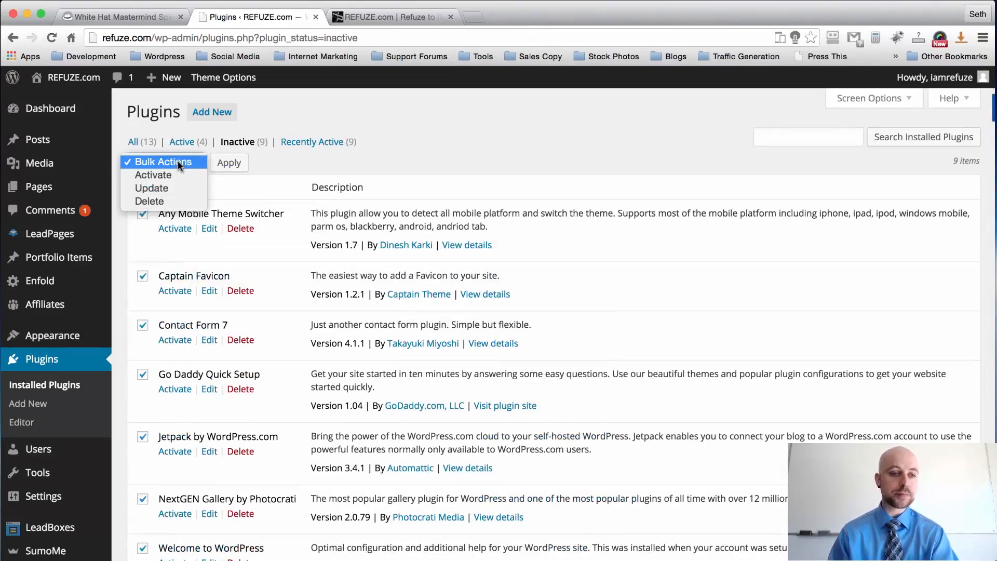
{"action": "left_click", "coordinate": [164, 201]}
{"action": "left_click", "coordinate": [229, 162]}
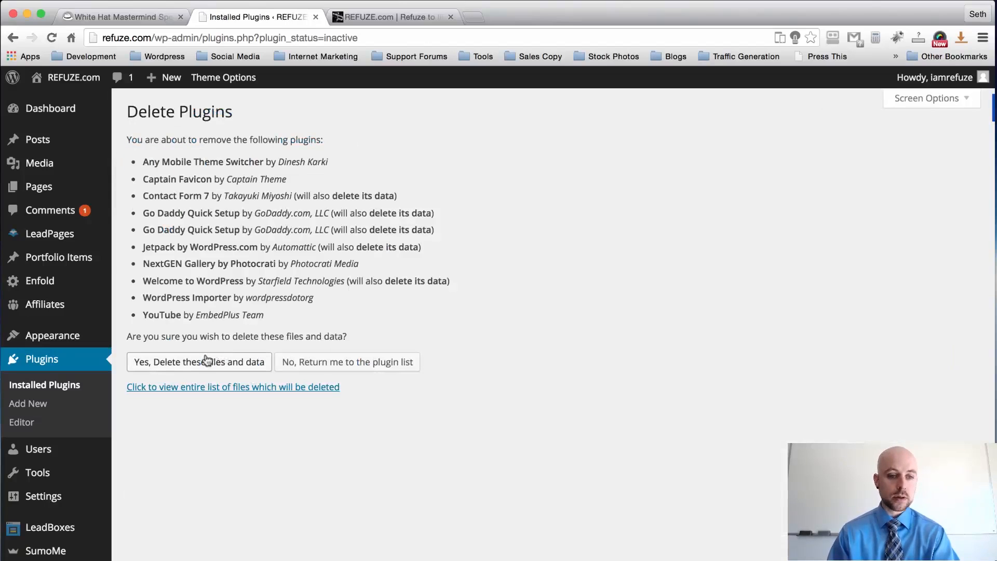
{"action": "left_click", "coordinate": [207, 360]}
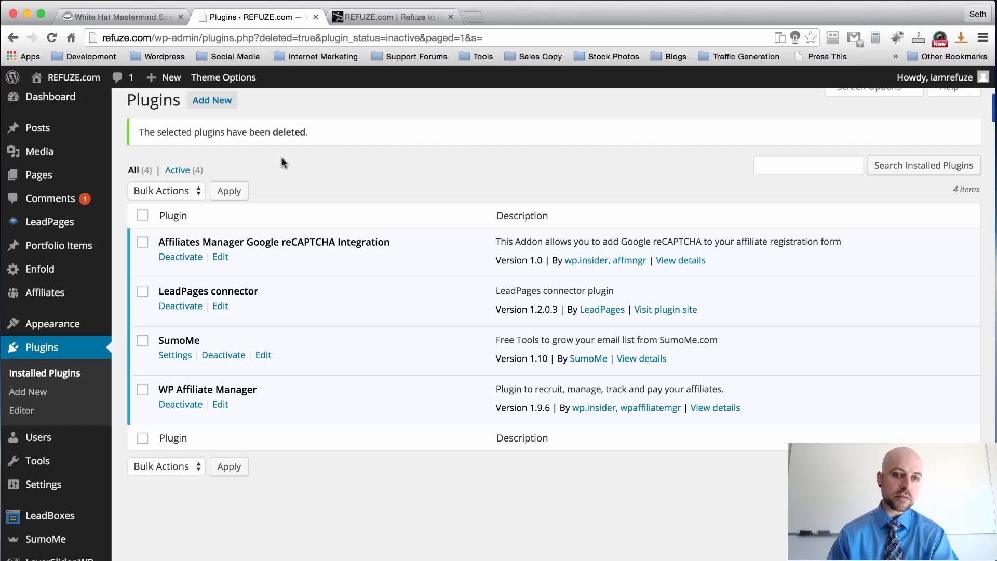
Reload the live REFUZE.com front page and look over its layout under the Enfold theme.
{"action": "left_click", "coordinate": [394, 17]}
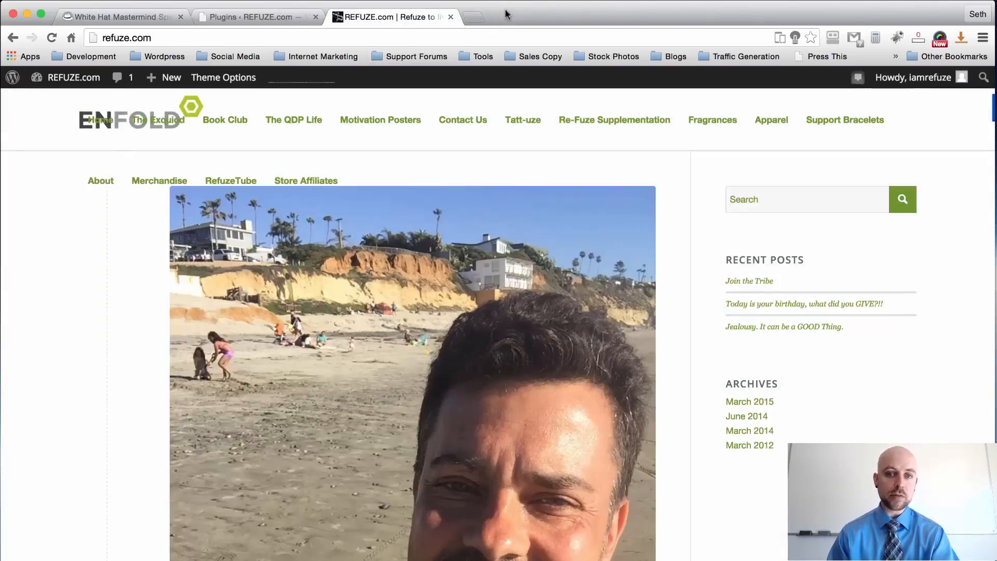
{"action": "key", "text": "super+r"}
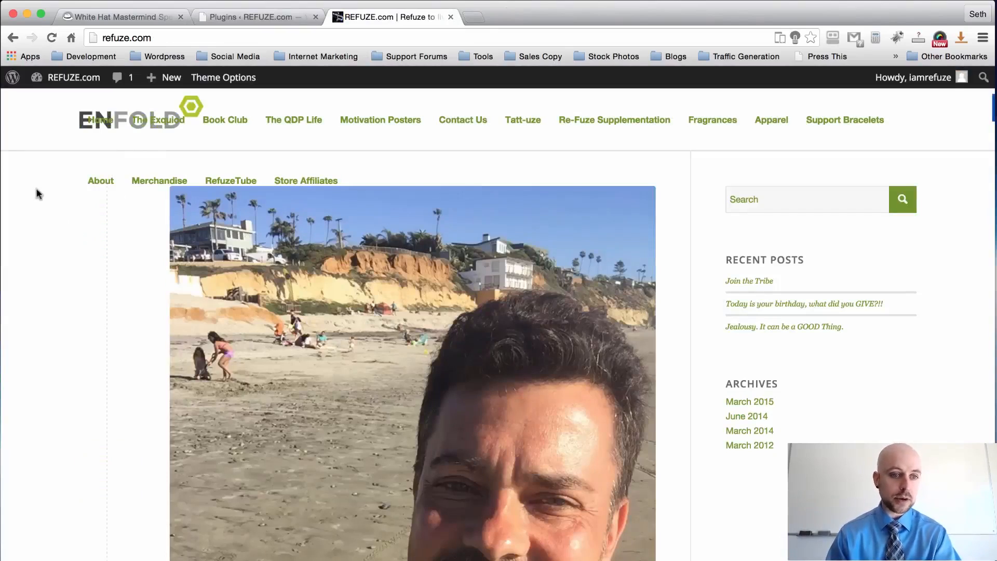
{"action": "scroll", "coordinate": [37, 192], "scroll_direction": "down", "scroll_amount": 3}
{"action": "scroll", "coordinate": [37, 193], "scroll_direction": "down", "scroll_amount": 5}
{"action": "scroll", "coordinate": [37, 192], "scroll_direction": "up", "scroll_amount": 8}
{"action": "scroll", "coordinate": [675, 182], "scroll_direction": "down", "scroll_amount": 10}
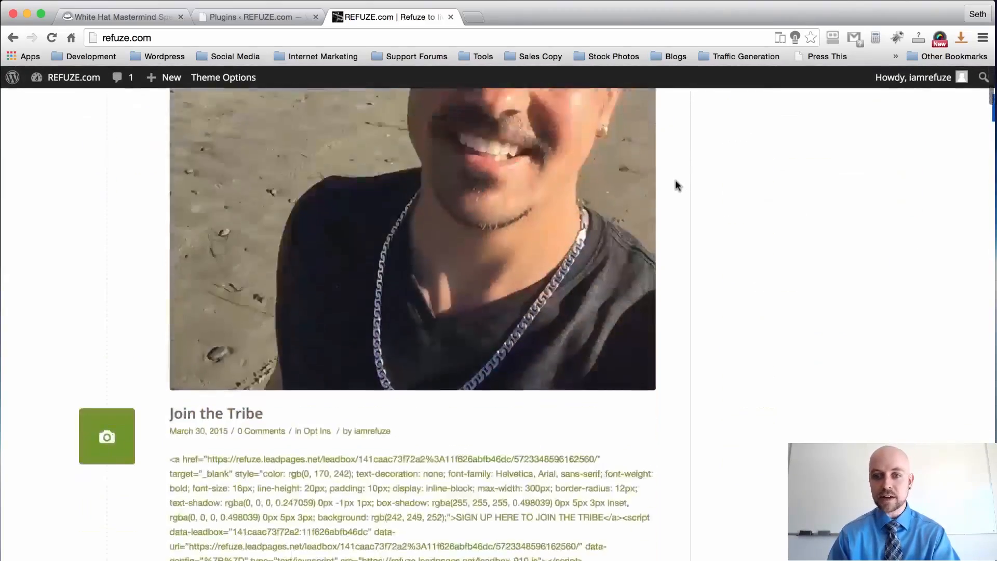
{"action": "scroll", "coordinate": [675, 182], "scroll_direction": "up", "scroll_amount": 10}
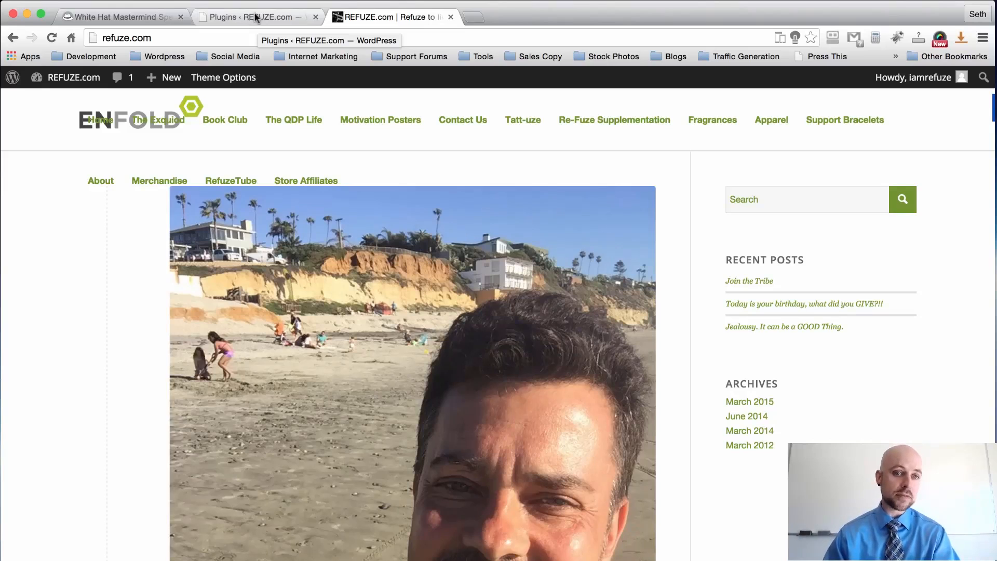
Return to the WordPress admin, open the Enfold theme options and check which pages are available for the Frontpage setting.
{"action": "left_click", "coordinate": [254, 18]}
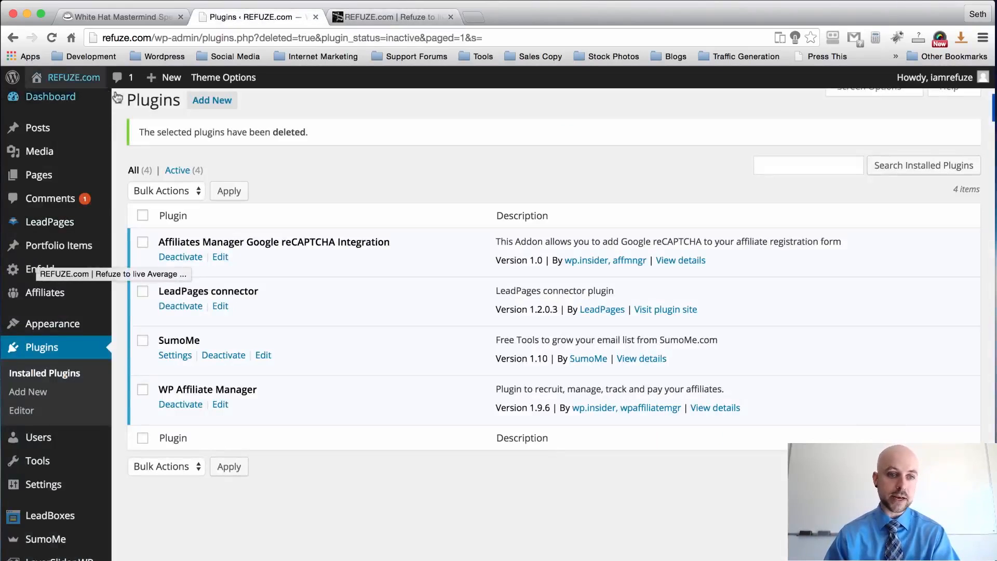
{"action": "scroll", "coordinate": [116, 134], "scroll_direction": "up", "scroll_amount": 1}
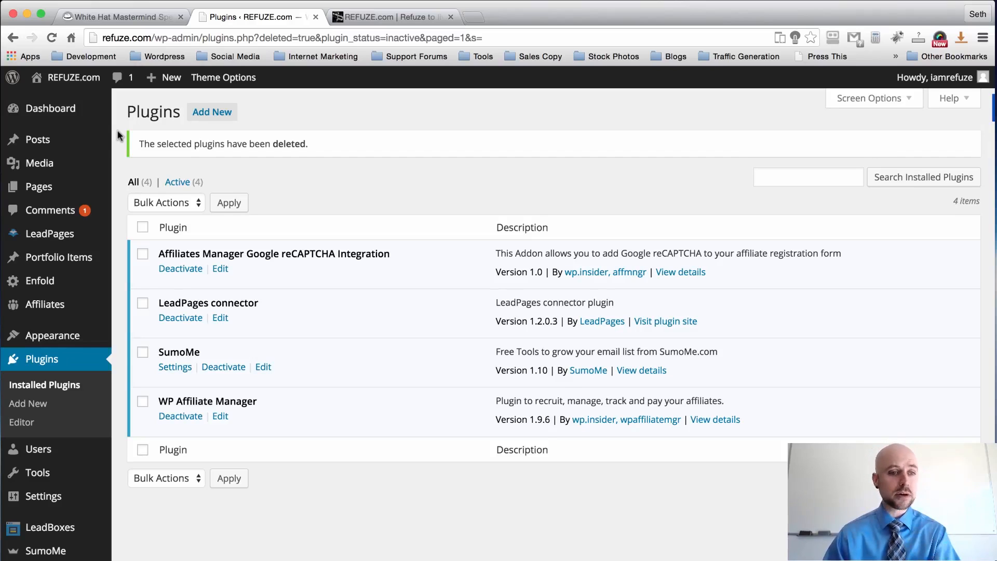
{"action": "scroll", "coordinate": [118, 135], "scroll_direction": "down", "scroll_amount": 1}
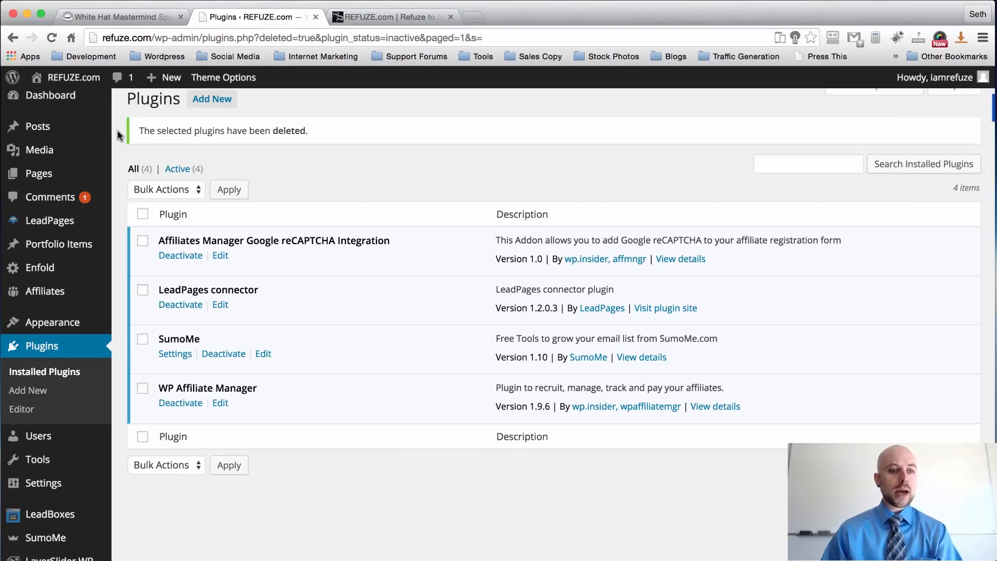
{"action": "scroll", "coordinate": [117, 135], "scroll_direction": "up", "scroll_amount": 1}
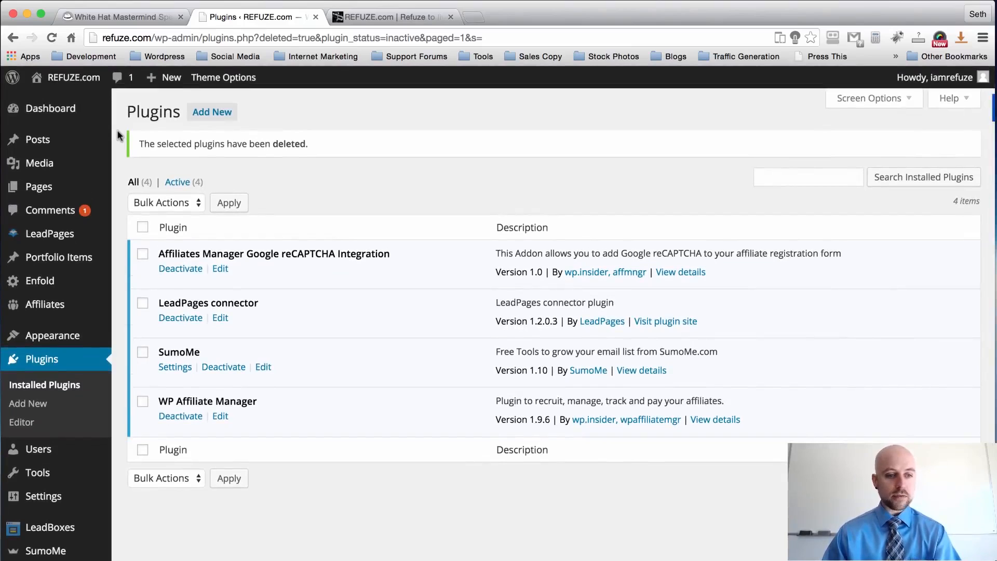
{"action": "left_click", "coordinate": [41, 282]}
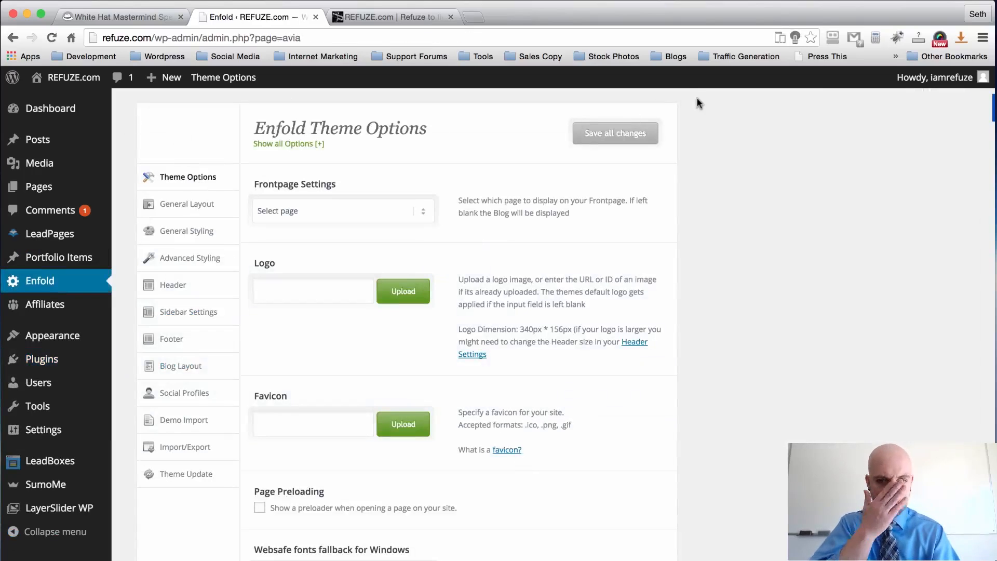
{"action": "left_click", "coordinate": [423, 216]}
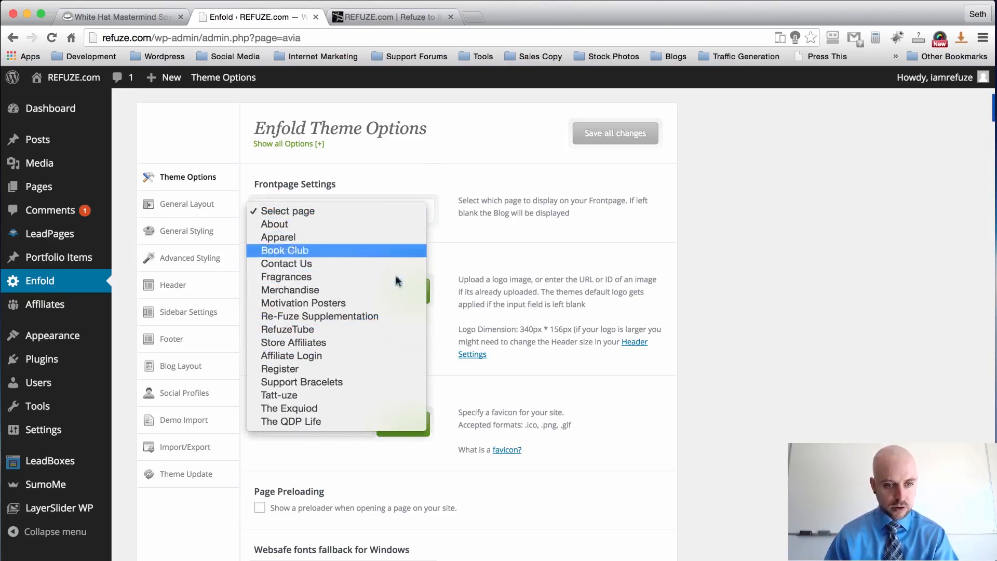
{"action": "left_click", "coordinate": [500, 192]}
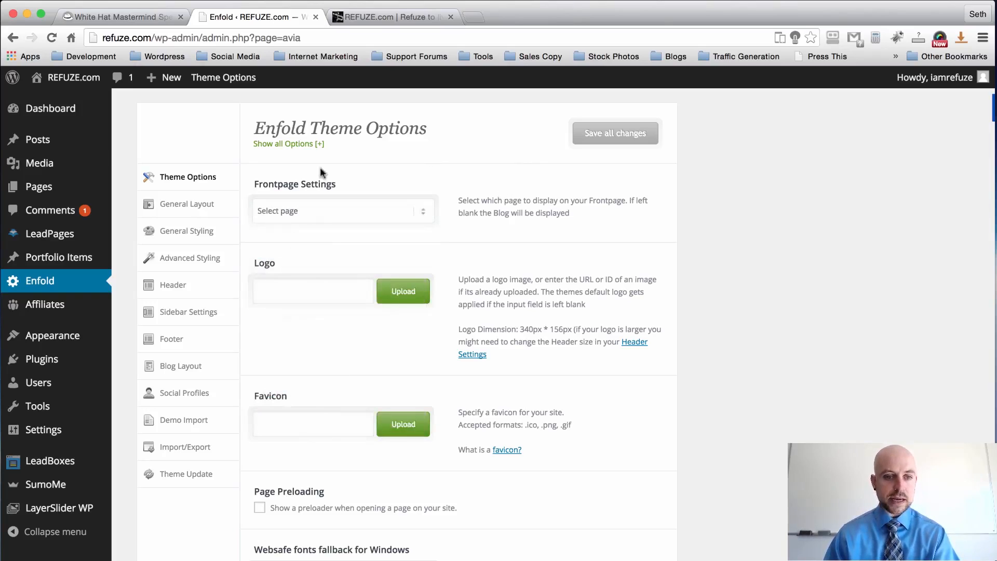
Create a new page titled "Home", dismiss the Avia Layout Builder tip and publish the page.
{"action": "left_click", "coordinate": [49, 187]}
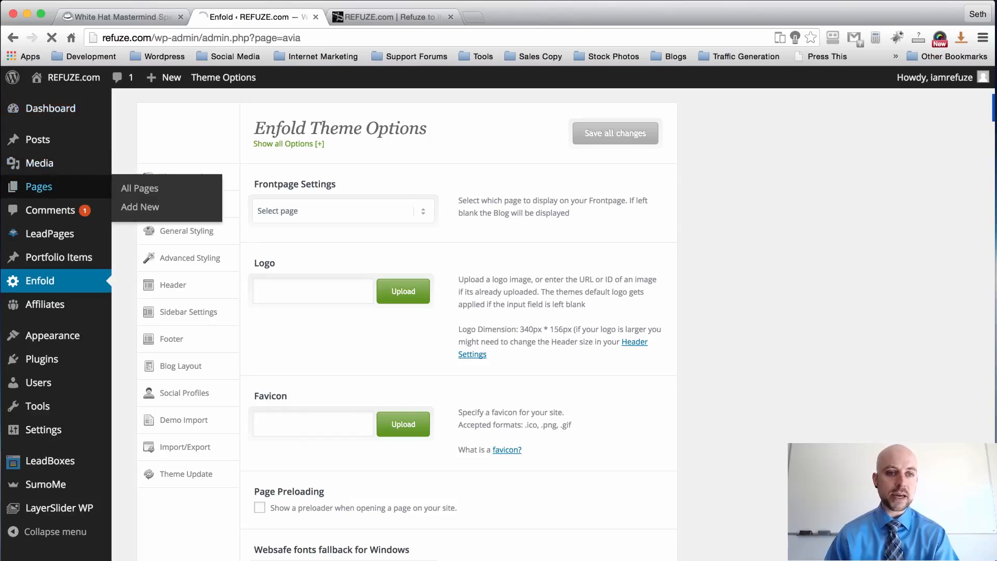
{"action": "left_click", "coordinate": [202, 112]}
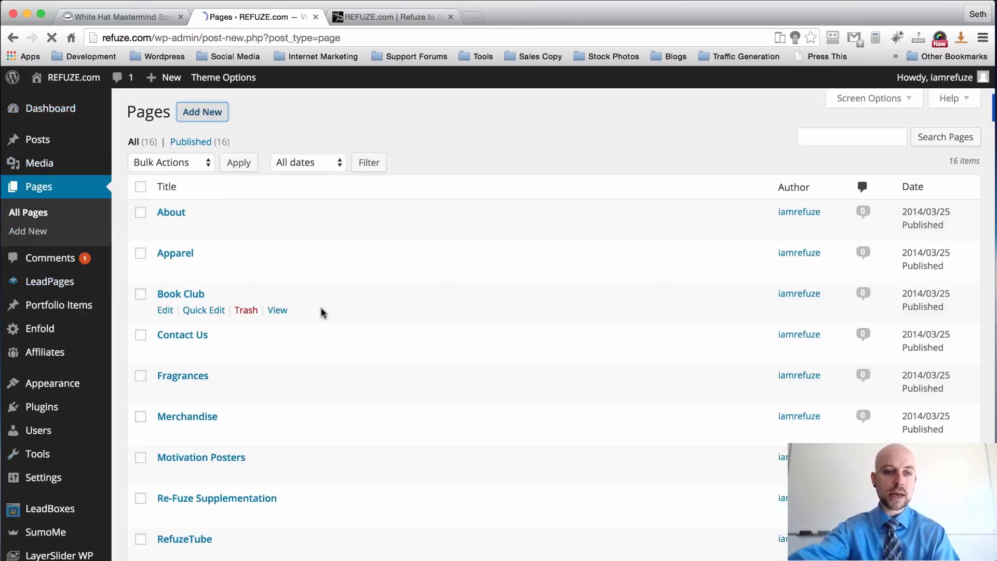
{"action": "type", "text": "Hme"}
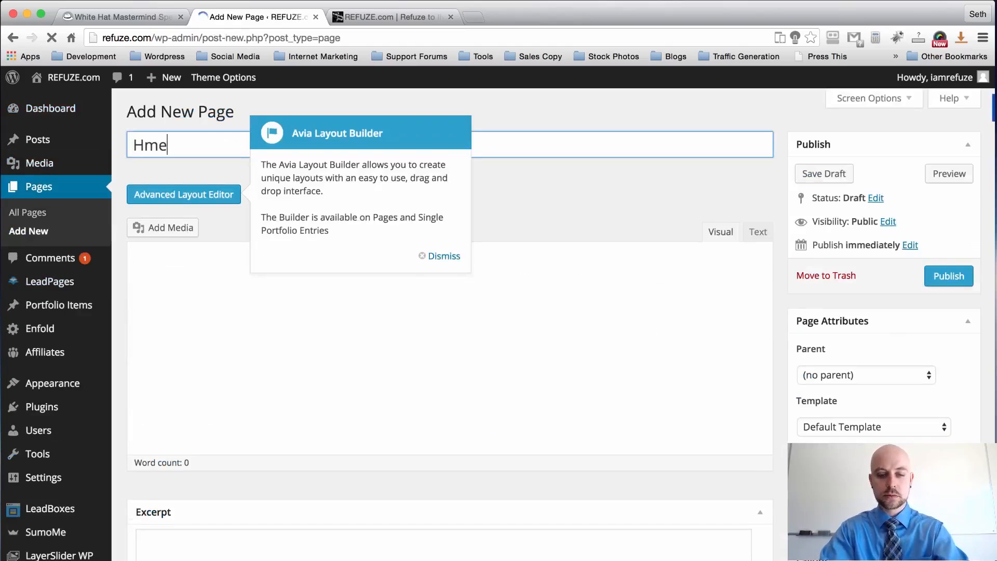
{"action": "key", "text": "BackSpace"}
{"action": "key", "text": "BackSpace"}
{"action": "type", "text": "ome"}
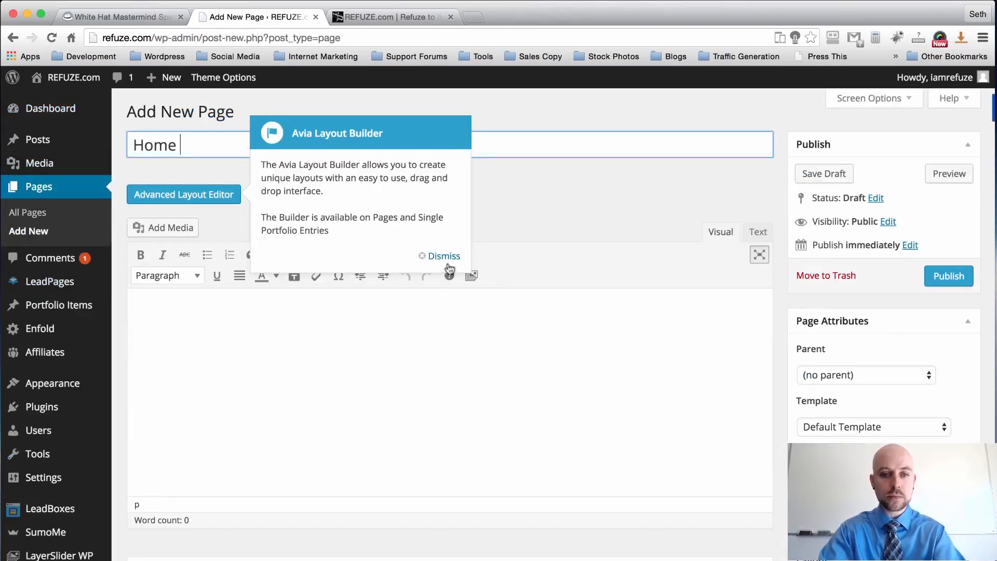
{"action": "left_click", "coordinate": [444, 256]}
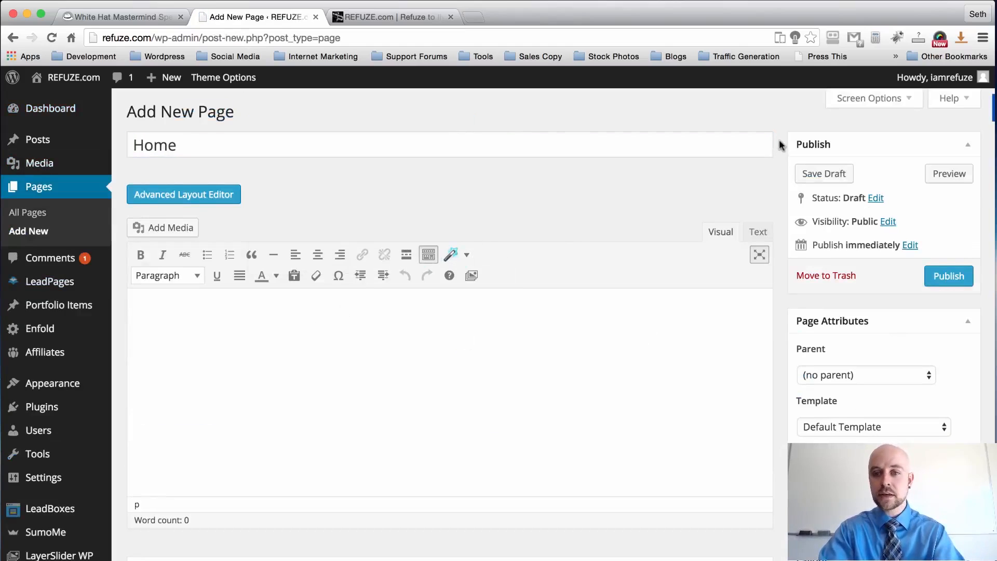
{"action": "scroll", "coordinate": [780, 145], "scroll_direction": "down", "scroll_amount": 2}
{"action": "left_click", "coordinate": [947, 232]}
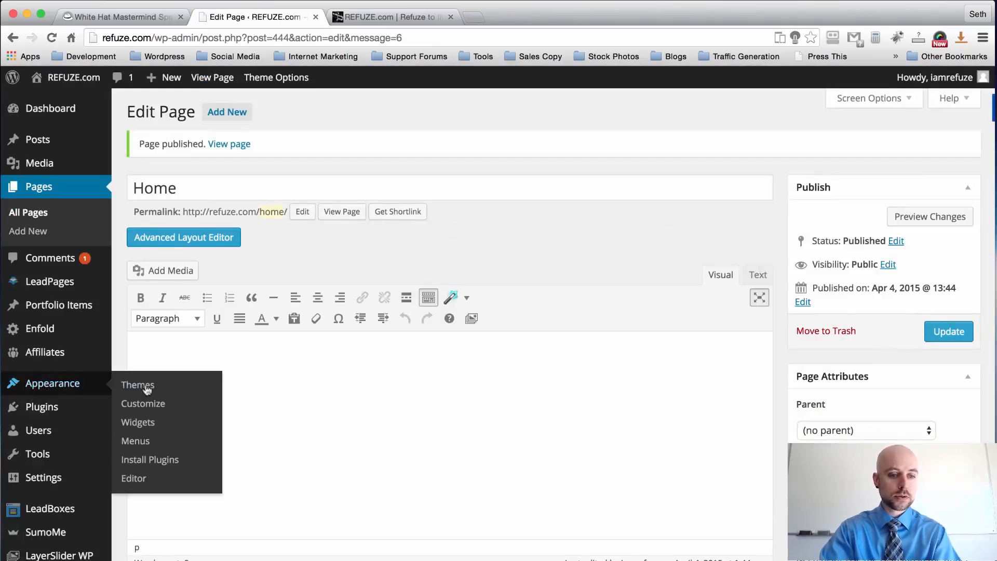
Set Home as the front page in the Enfold theme options, check the blog page choices and save all changes.
{"action": "left_click", "coordinate": [37, 328]}
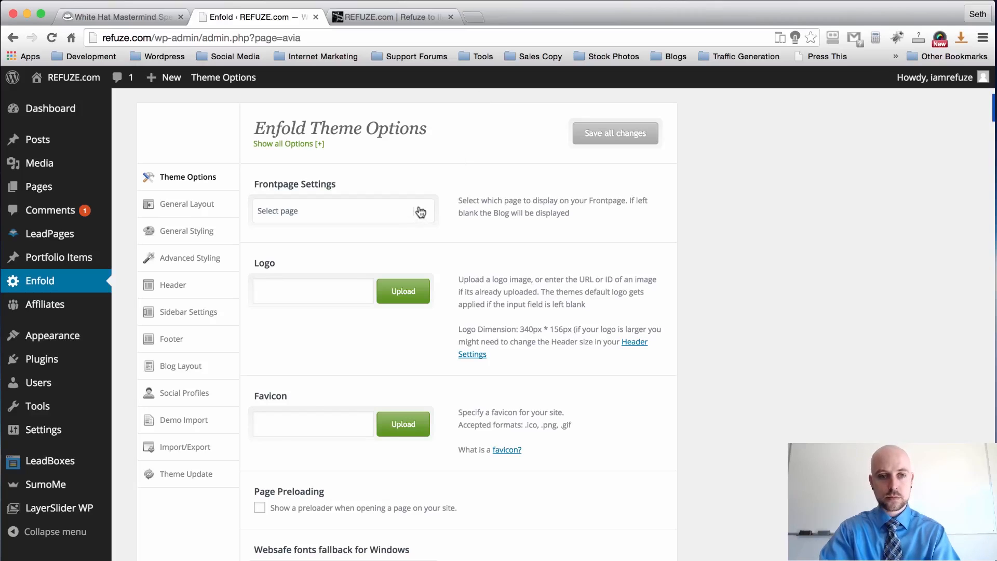
{"action": "left_click", "coordinate": [421, 211]}
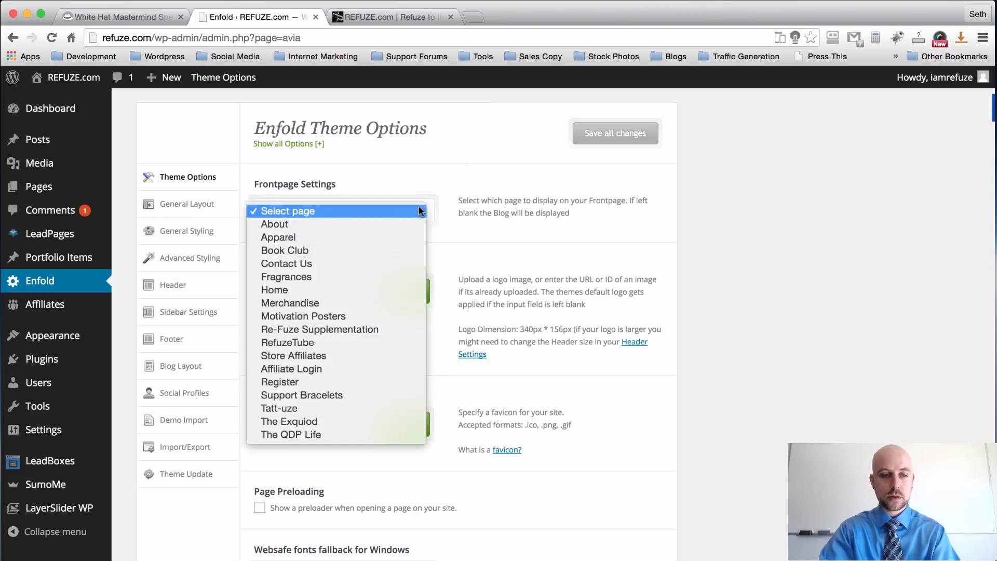
{"action": "left_click", "coordinate": [389, 290]}
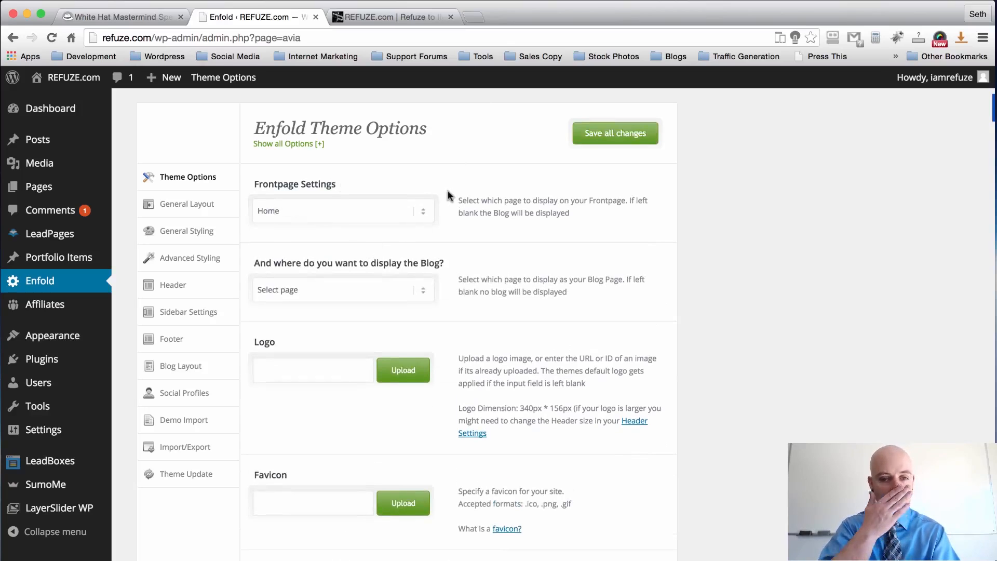
{"action": "left_click", "coordinate": [419, 293]}
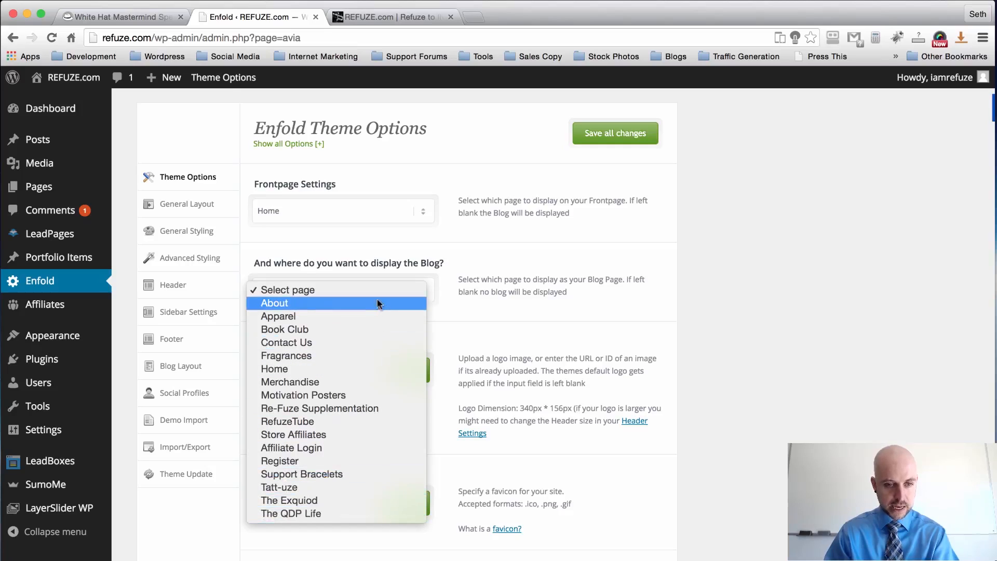
{"action": "left_click", "coordinate": [444, 229]}
{"action": "left_click", "coordinate": [638, 134]}
Create a new page titled "Blog", keep its permalink slug as blog and publish the page.
{"action": "left_click", "coordinate": [39, 187]}
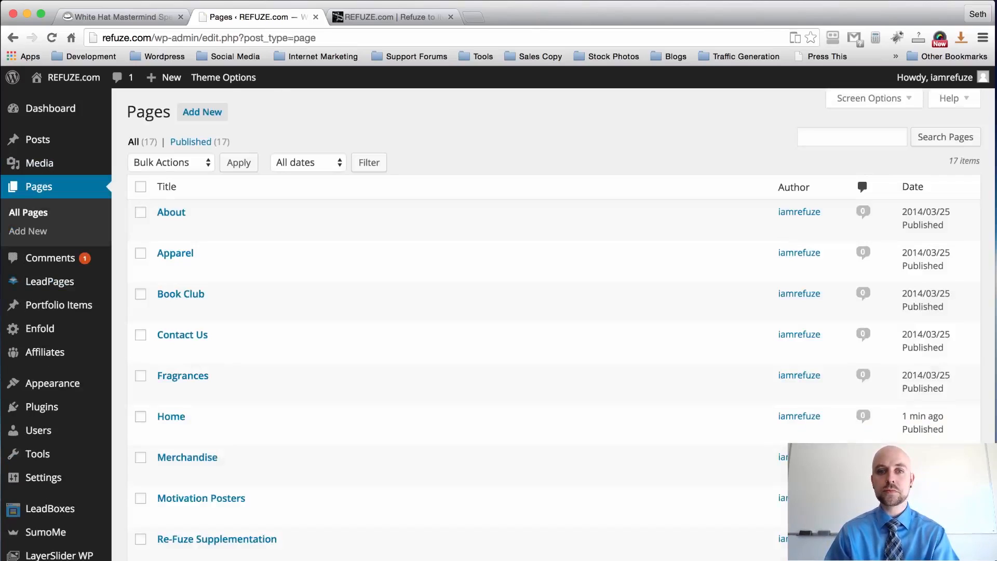
{"action": "left_click", "coordinate": [215, 117]}
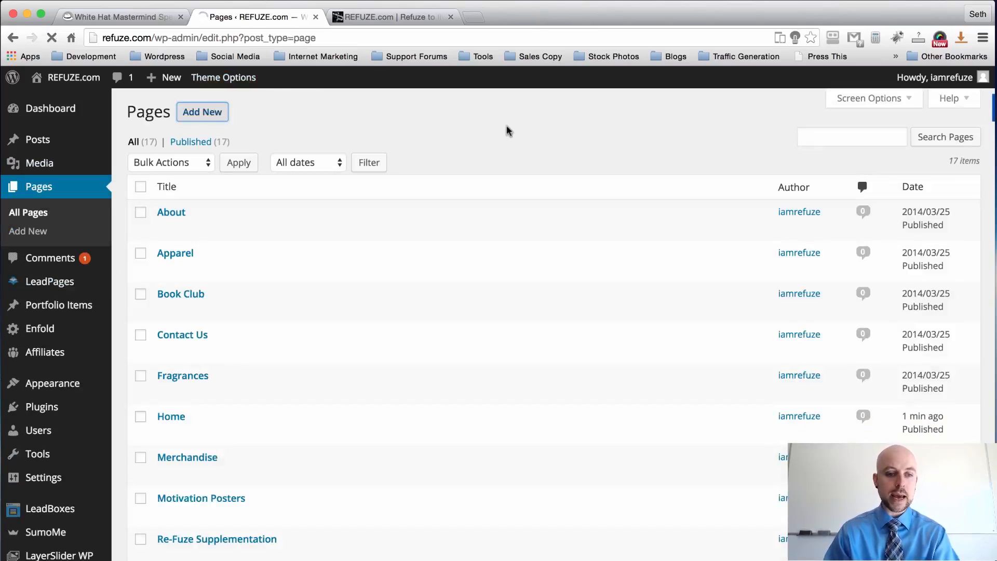
{"action": "type", "text": "Blog"}
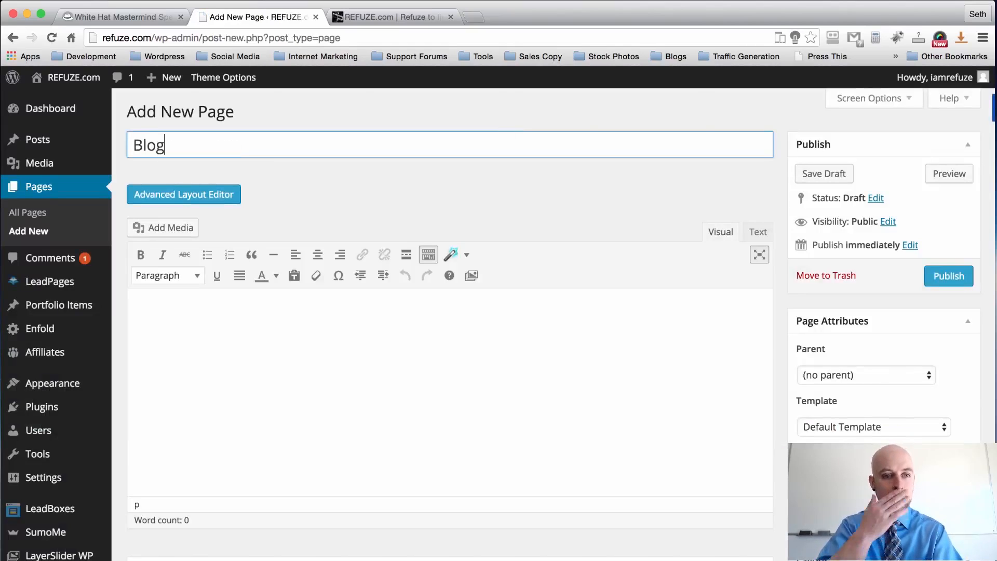
{"action": "left_click", "coordinate": [780, 140]}
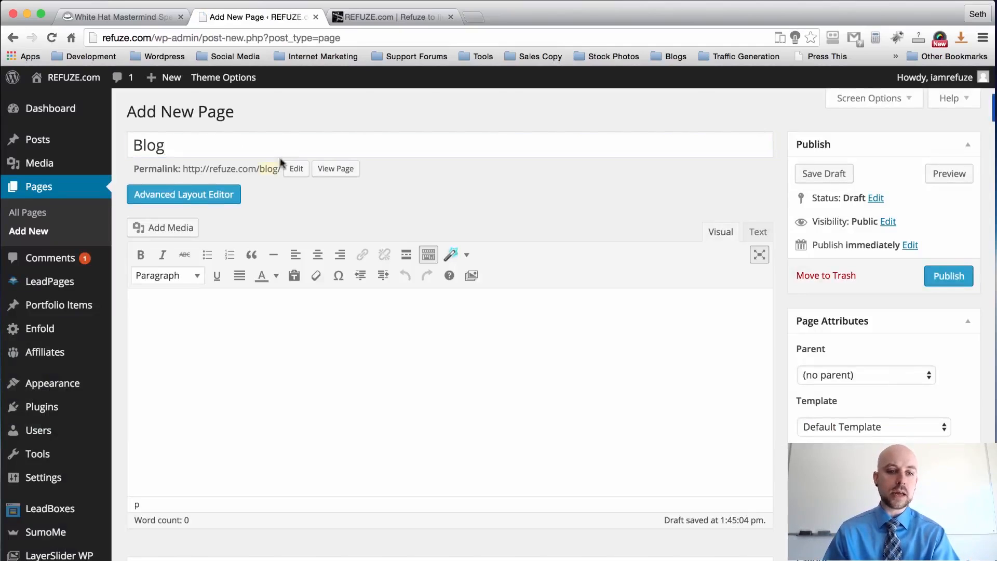
{"action": "left_click", "coordinate": [268, 169]}
{"action": "double_click", "coordinate": [267, 169]}
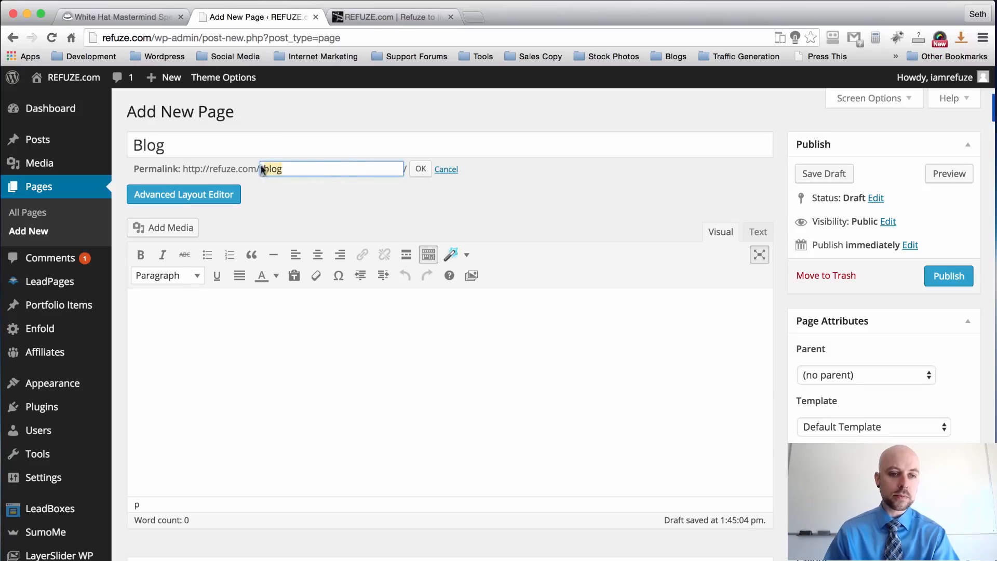
{"action": "left_click", "coordinate": [297, 169]}
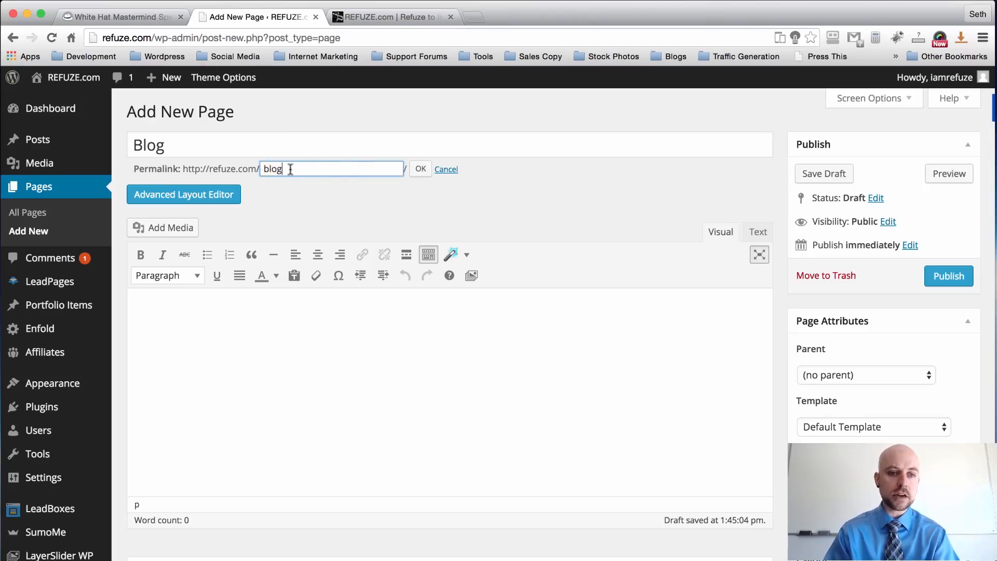
{"action": "left_click", "coordinate": [420, 170]}
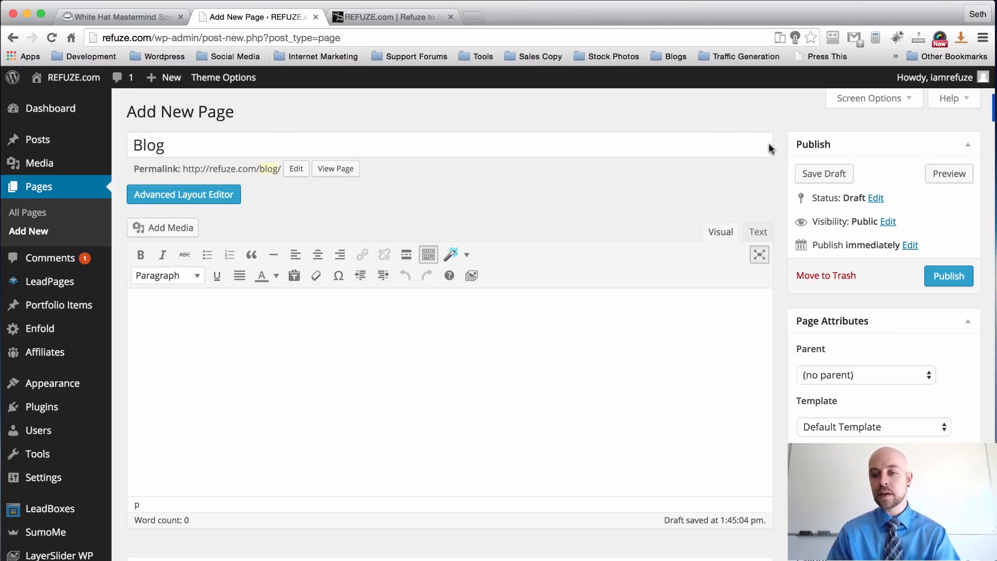
{"action": "left_click", "coordinate": [958, 280]}
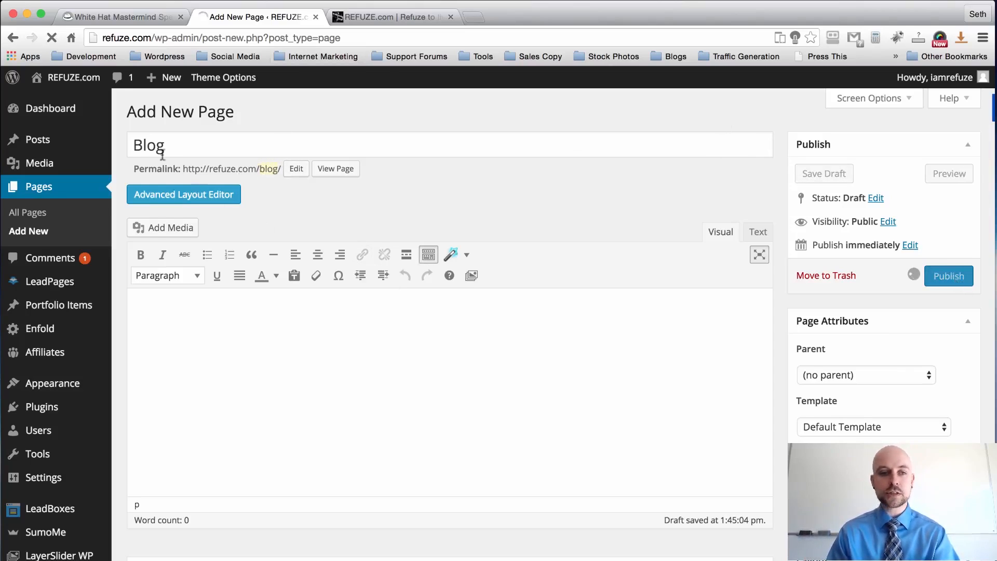
Set Blog as the page that displays the blog in the Enfold theme options and save all changes.
{"action": "left_click", "coordinate": [41, 332]}
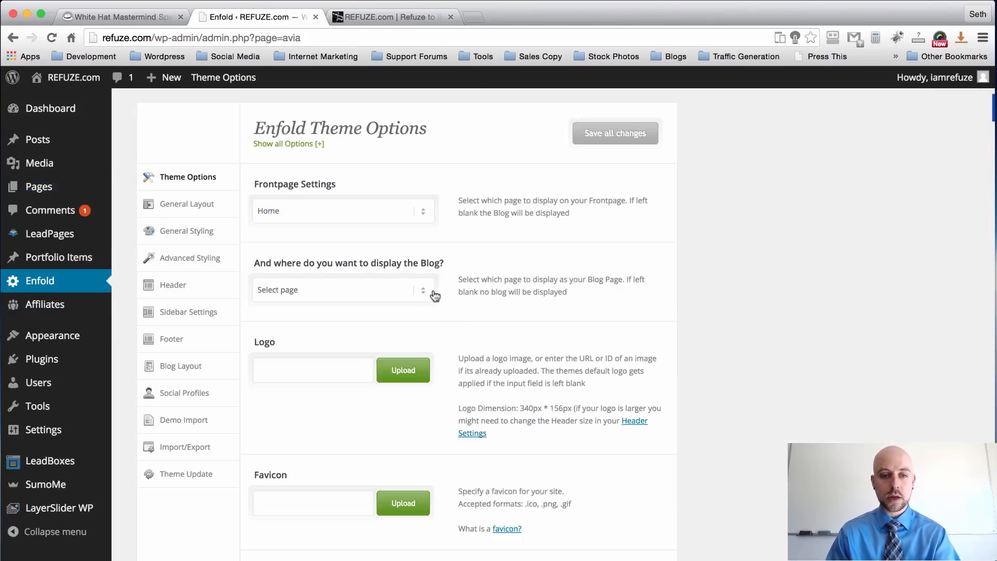
{"action": "left_click", "coordinate": [435, 294]}
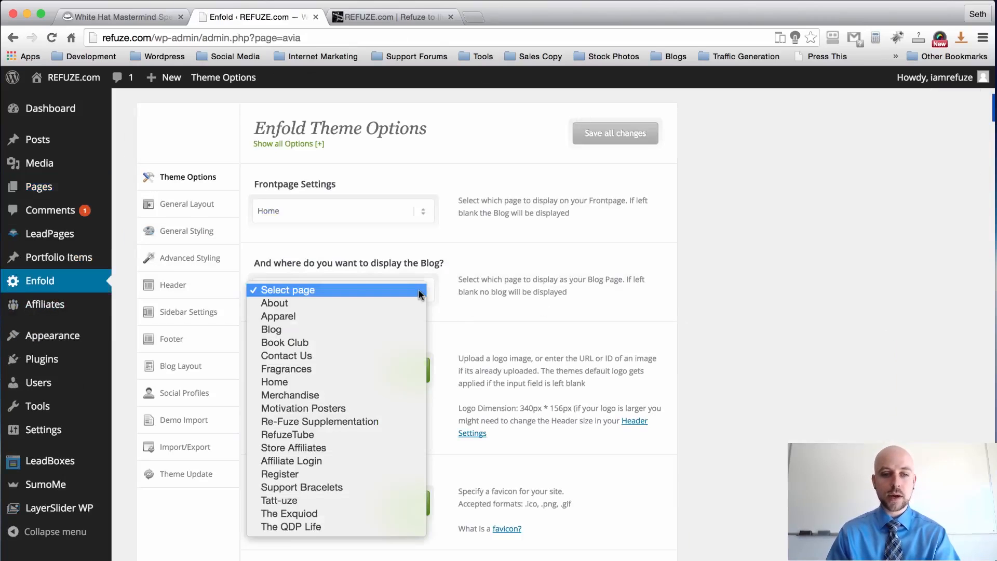
{"action": "left_click", "coordinate": [386, 333]}
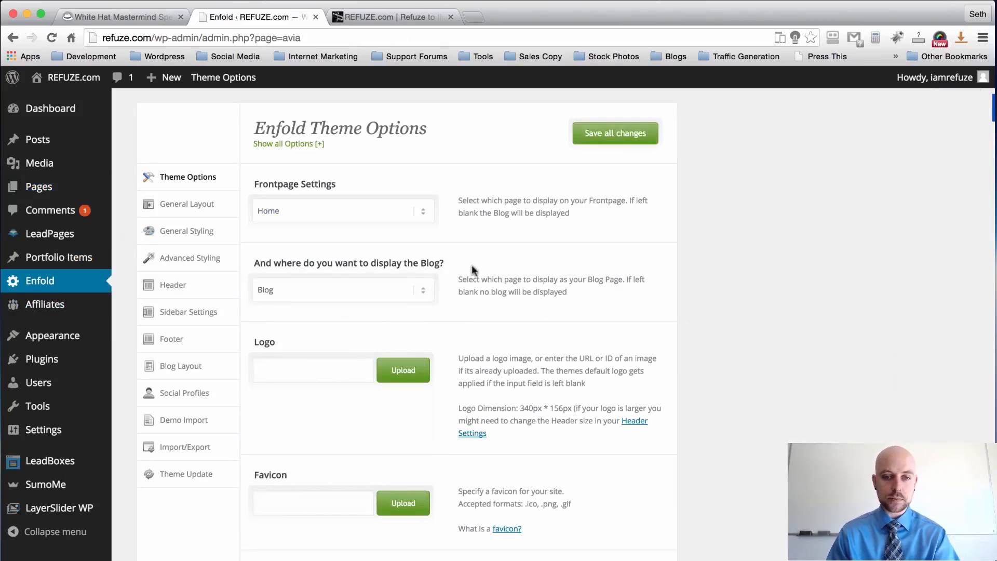
{"action": "left_click", "coordinate": [615, 133]}
Set the site logo to the REFUZE "to live AVERAGE" image from the media library at Full Size – 450 × 100.
{"action": "scroll", "coordinate": [732, 112], "scroll_direction": "down", "scroll_amount": 2}
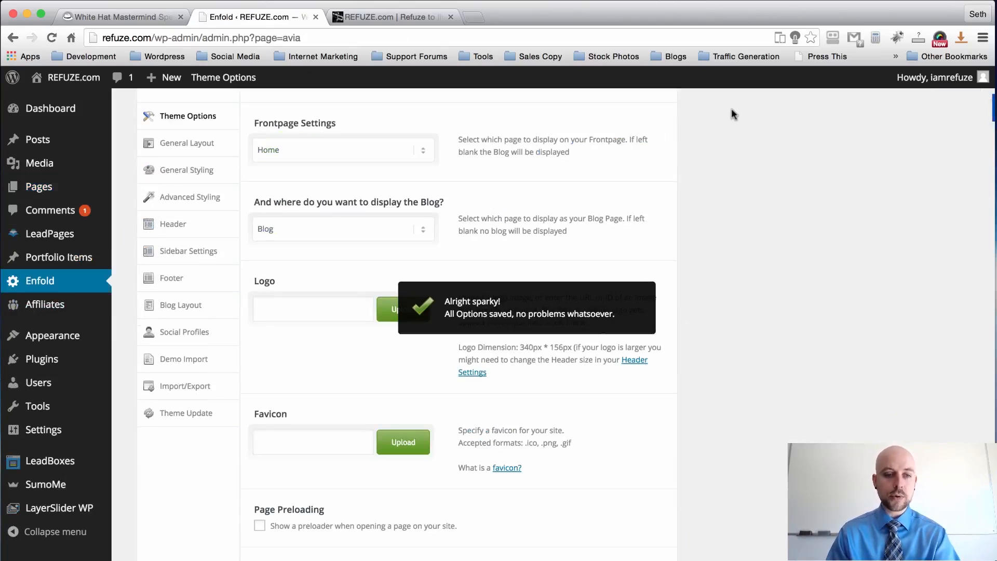
{"action": "left_click", "coordinate": [392, 310]}
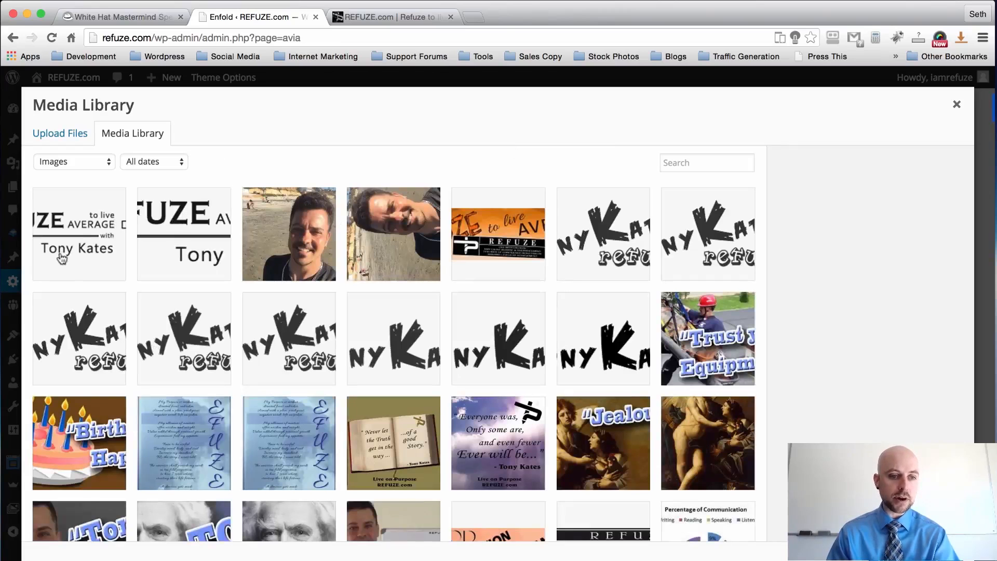
{"action": "left_click", "coordinate": [83, 236]}
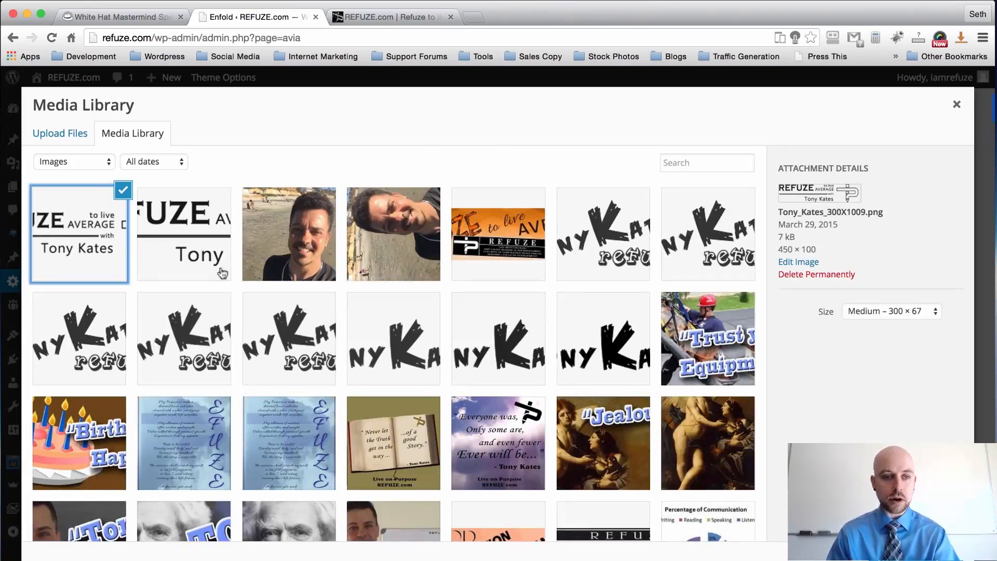
{"action": "left_click", "coordinate": [182, 230]}
{"action": "left_click", "coordinate": [91, 237]}
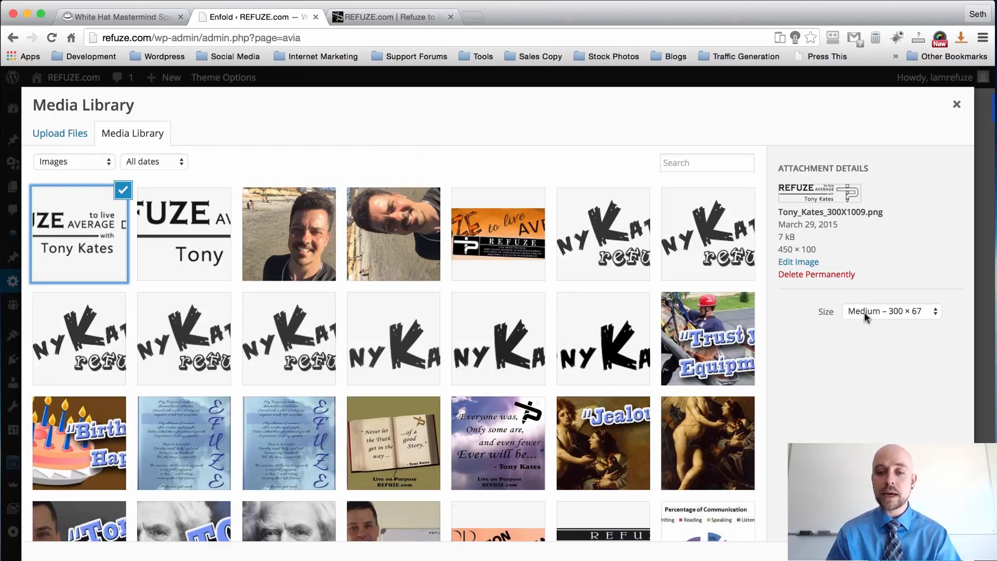
{"action": "left_click", "coordinate": [899, 310]}
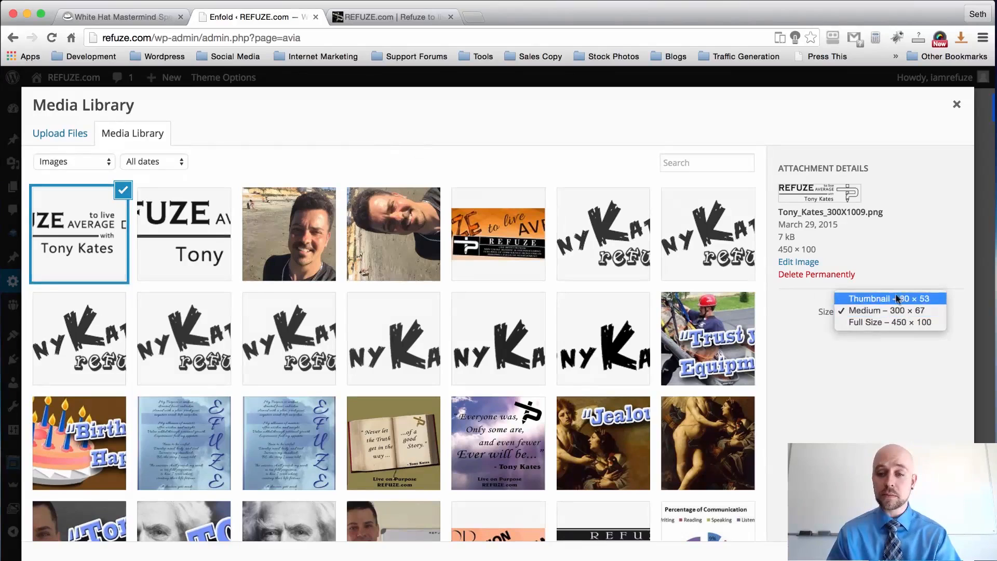
{"action": "left_click", "coordinate": [884, 323]}
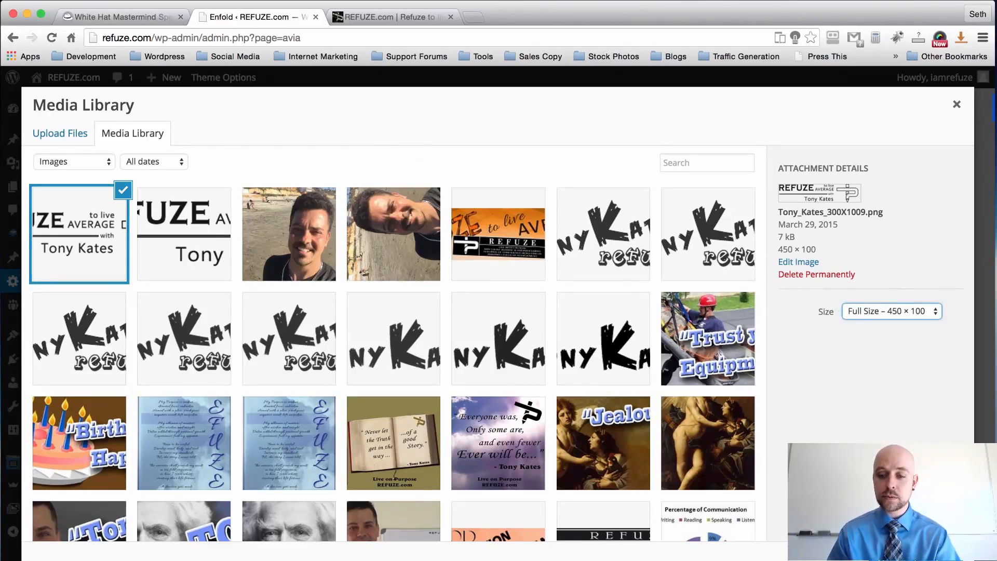
{"action": "left_click", "coordinate": [933, 557]}
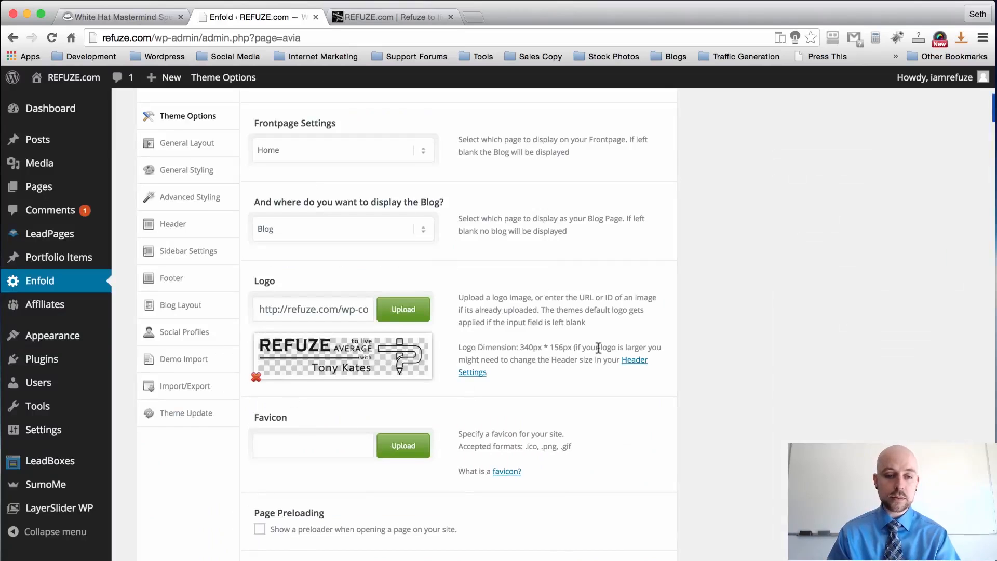
Set the favicon to Exquiod_640X480.png from the media library at Thumbnail – 80 × 80 and save all changes.
{"action": "scroll", "coordinate": [599, 348], "scroll_direction": "down", "scroll_amount": 2}
{"action": "left_click", "coordinate": [401, 404]}
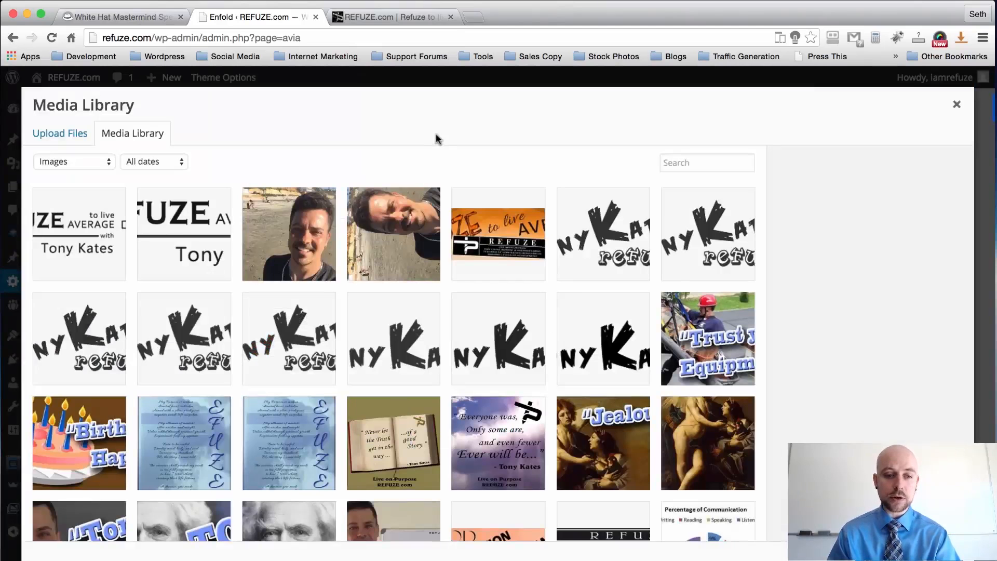
{"action": "scroll", "coordinate": [558, 254], "scroll_direction": "down", "scroll_amount": 8}
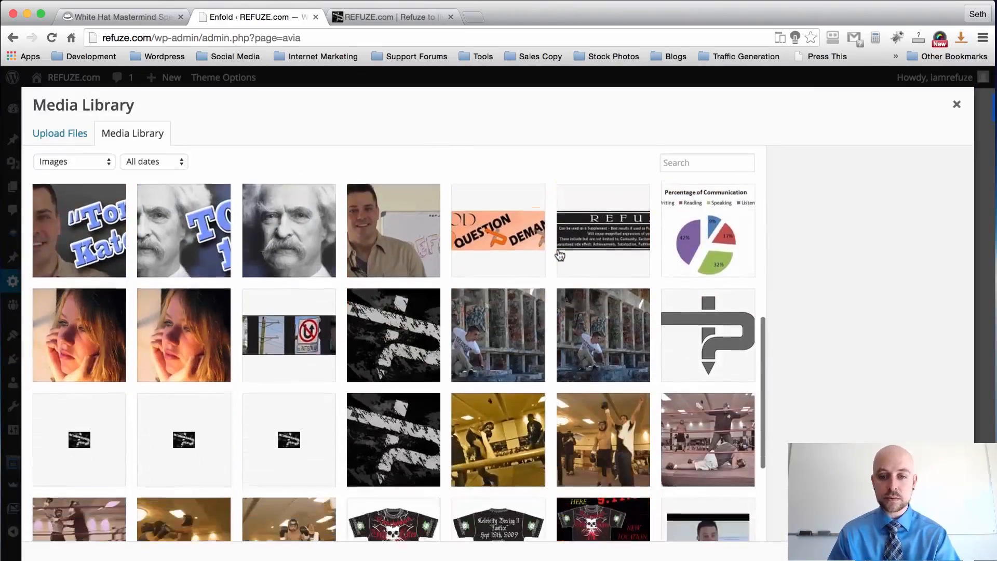
{"action": "scroll", "coordinate": [623, 280], "scroll_direction": "down", "scroll_amount": 1}
{"action": "left_click", "coordinate": [720, 318]}
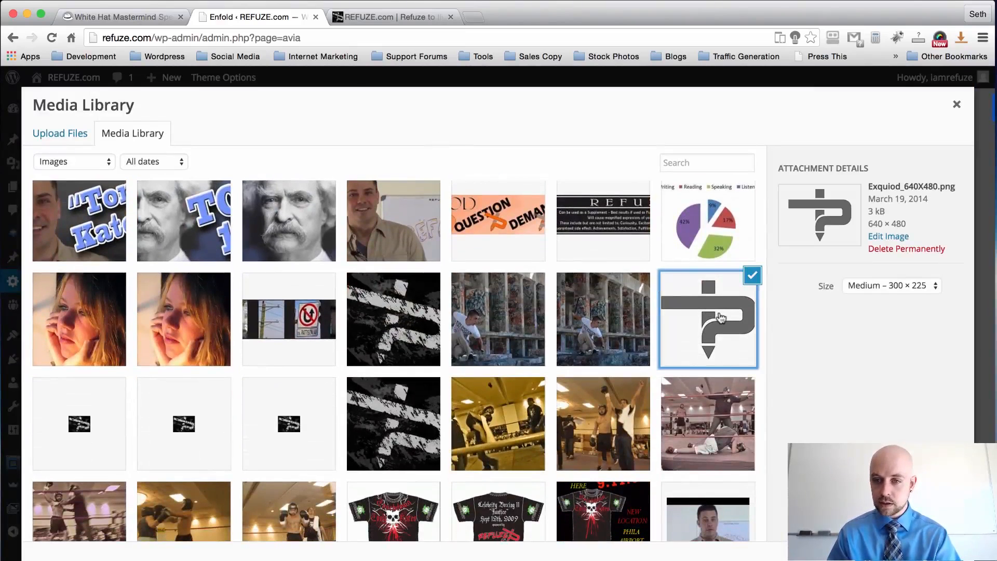
{"action": "left_click", "coordinate": [886, 286]}
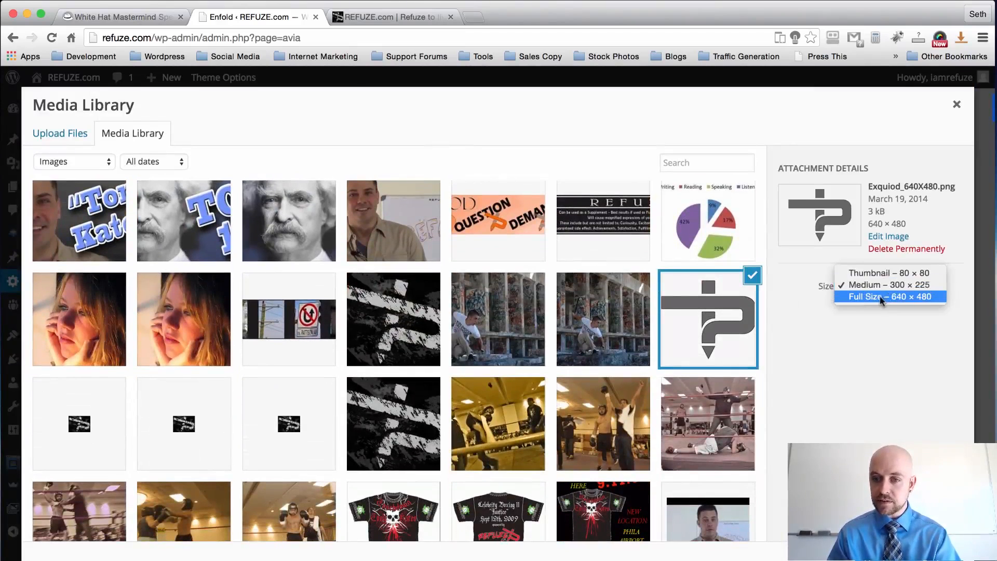
{"action": "left_click", "coordinate": [880, 273]}
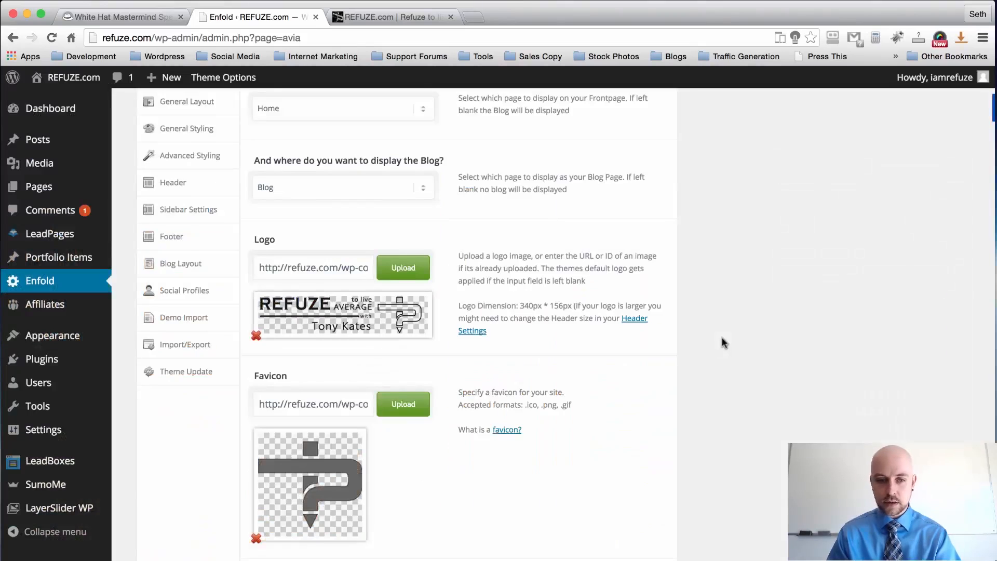
{"action": "scroll", "coordinate": [724, 343], "scroll_direction": "down", "scroll_amount": 3}
{"action": "scroll", "coordinate": [723, 343], "scroll_direction": "up", "scroll_amount": 5}
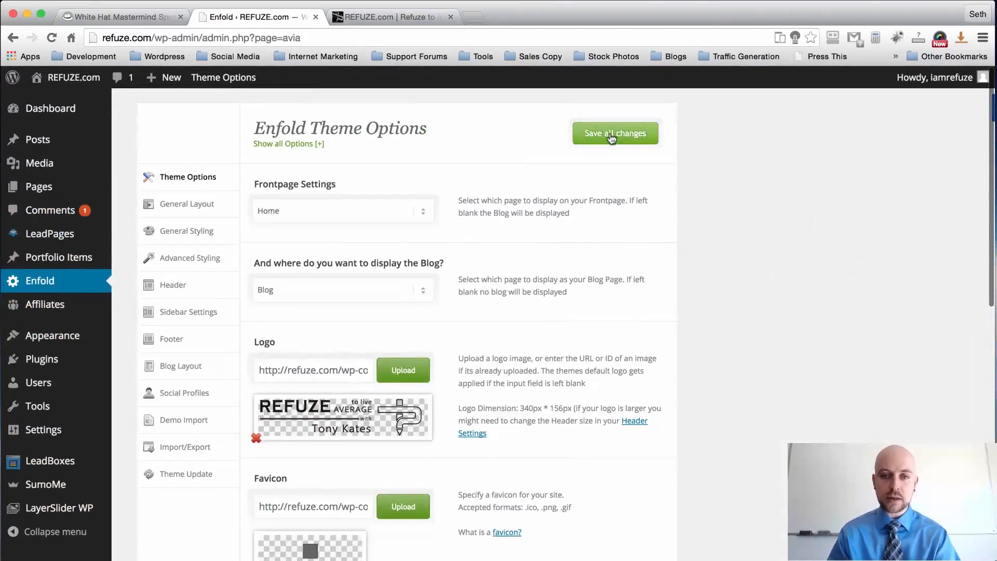
{"action": "left_click", "coordinate": [612, 136]}
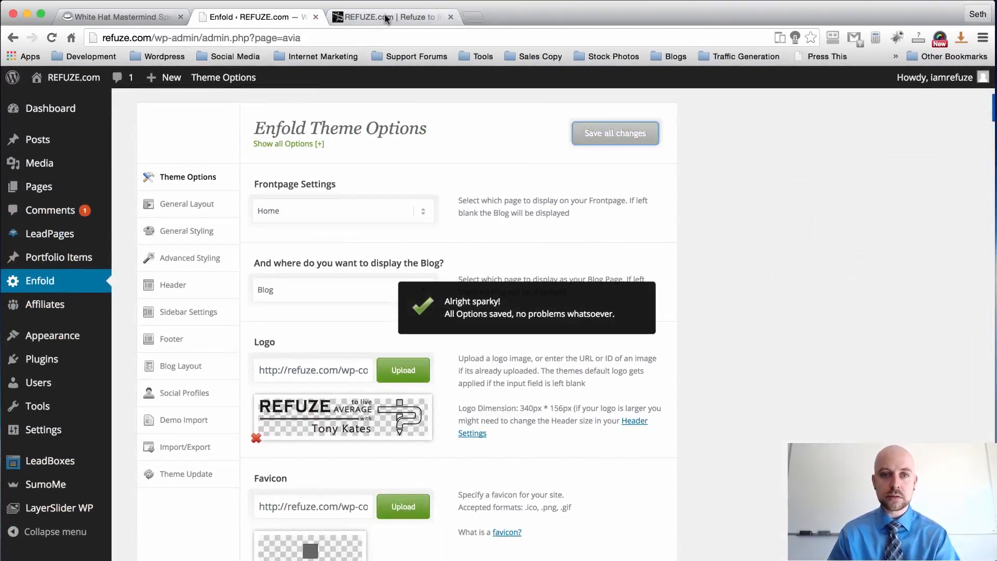
Reload the live REFUZE.com front page to check the logo and favicon, and return to the Enfold theme options.
{"action": "left_click", "coordinate": [387, 19]}
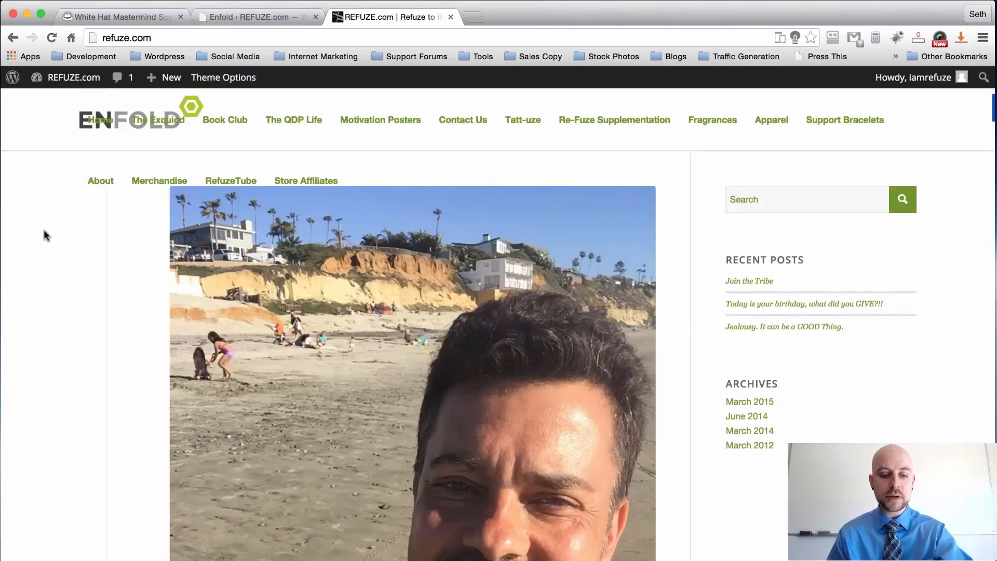
{"action": "key", "text": "super+r"}
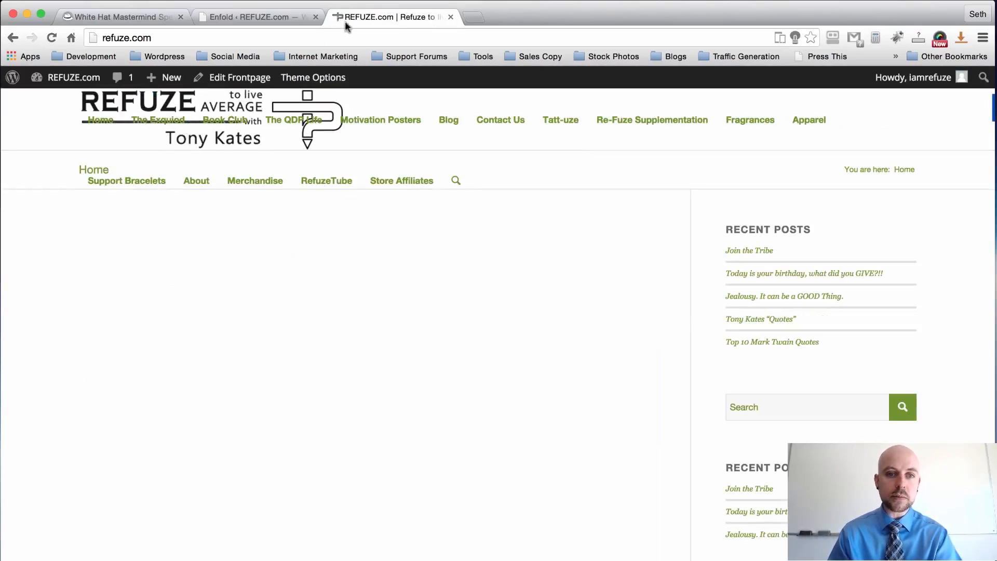
{"action": "left_click", "coordinate": [240, 17]}
Review the remaining general theme options, including page preloading, websafe fonts, Schema.org markup, lightbox and Google Analytics tracking code.
{"action": "scroll", "coordinate": [738, 140], "scroll_direction": "down", "scroll_amount": 10}
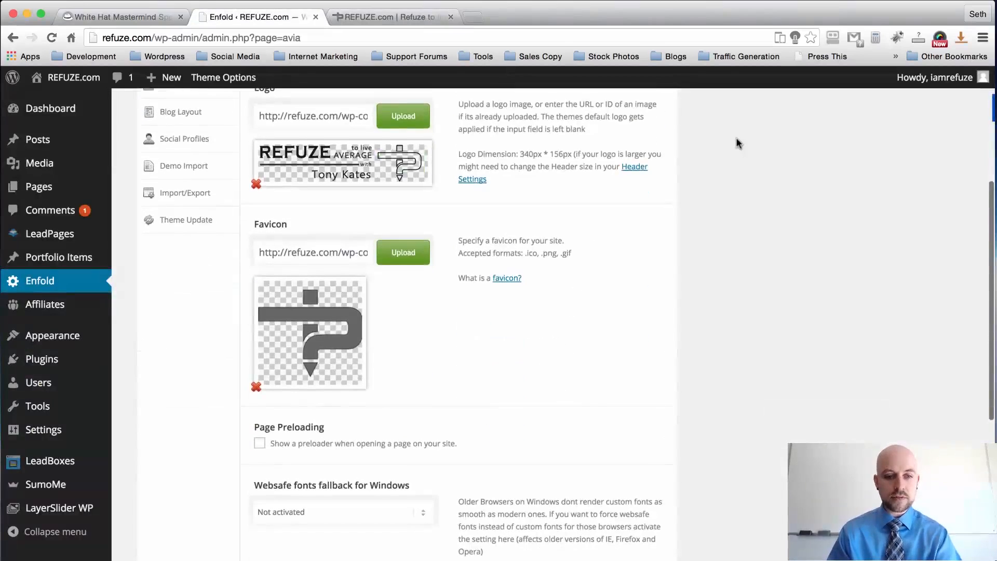
{"action": "scroll", "coordinate": [737, 139], "scroll_direction": "down", "scroll_amount": 5}
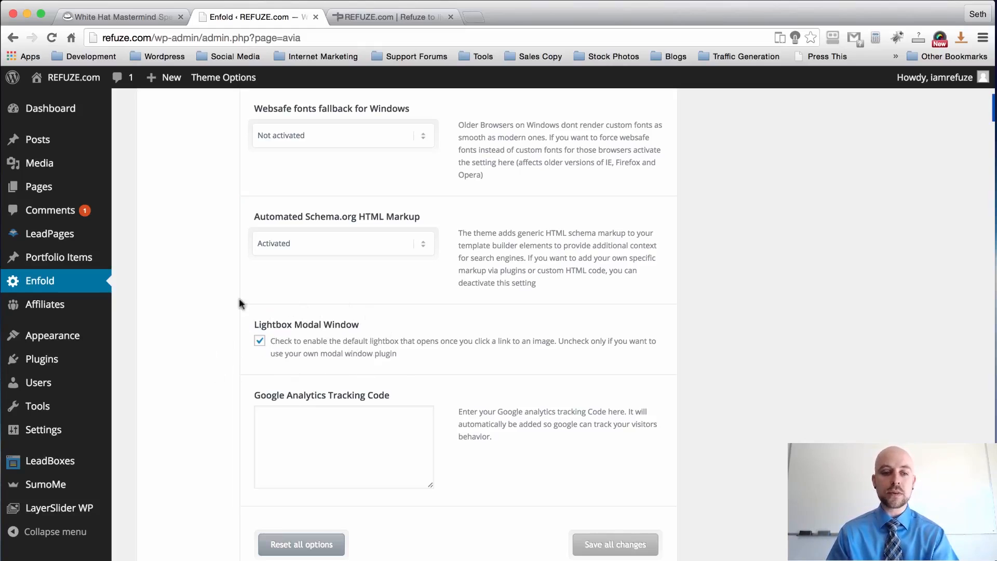
{"action": "scroll", "coordinate": [183, 410], "scroll_direction": "up", "scroll_amount": 15}
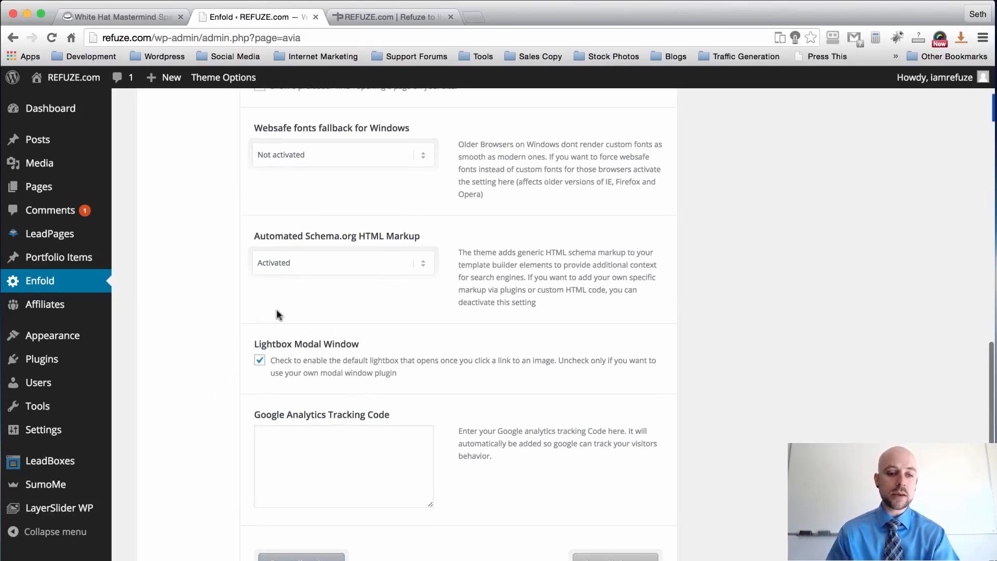
{"action": "scroll", "coordinate": [192, 406], "scroll_direction": "up", "scroll_amount": 3}
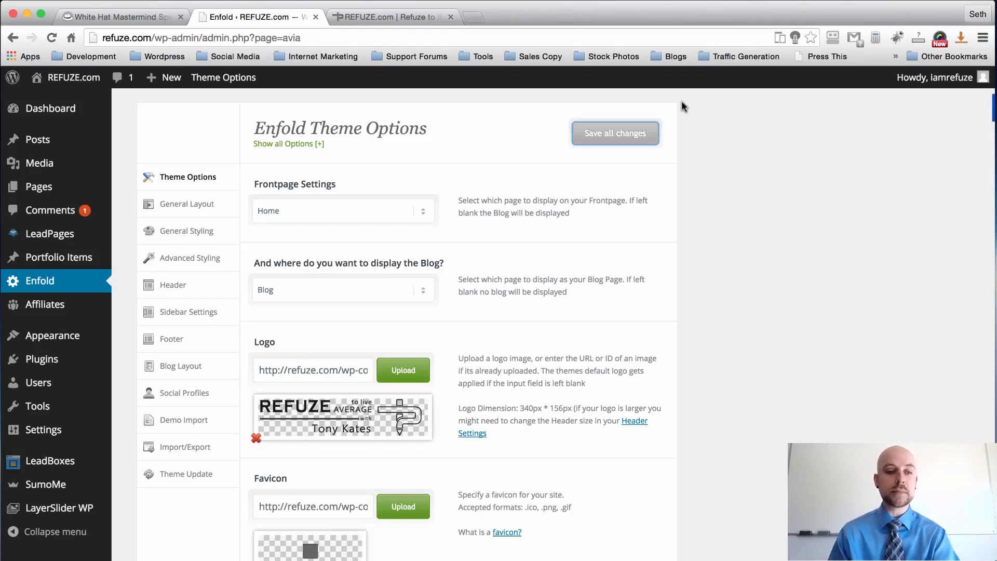
{"action": "scroll", "coordinate": [683, 106], "scroll_direction": "down", "scroll_amount": 1}
{"action": "scroll", "coordinate": [683, 106], "scroll_direction": "down", "scroll_amount": 5}
{"action": "scroll", "coordinate": [683, 104], "scroll_direction": "down", "scroll_amount": 3}
{"action": "scroll", "coordinate": [670, 104], "scroll_direction": "up", "scroll_amount": 9}
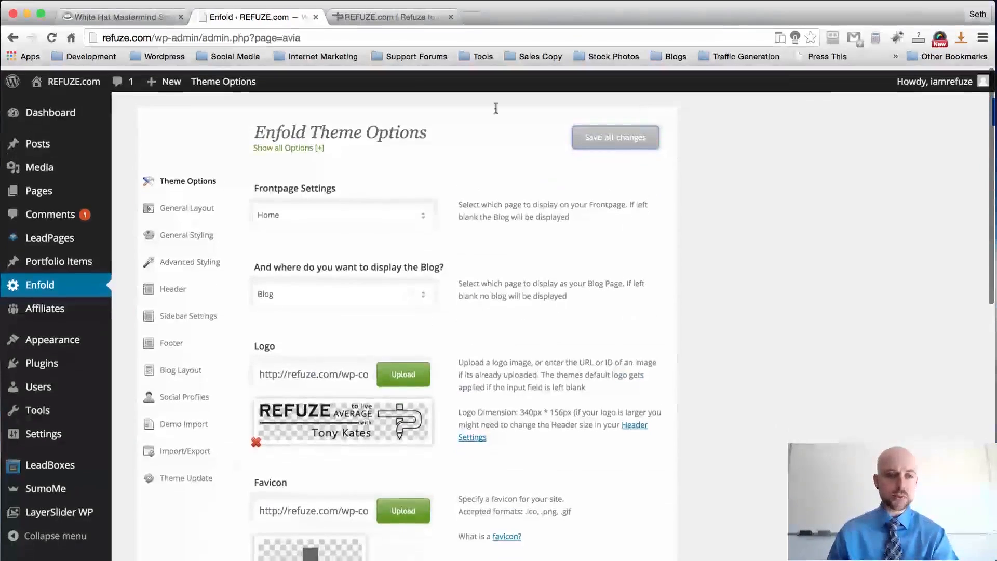
In the General Layout options, switch the site from stretched to Boxed Layout and save all changes.
{"action": "left_click", "coordinate": [196, 207]}
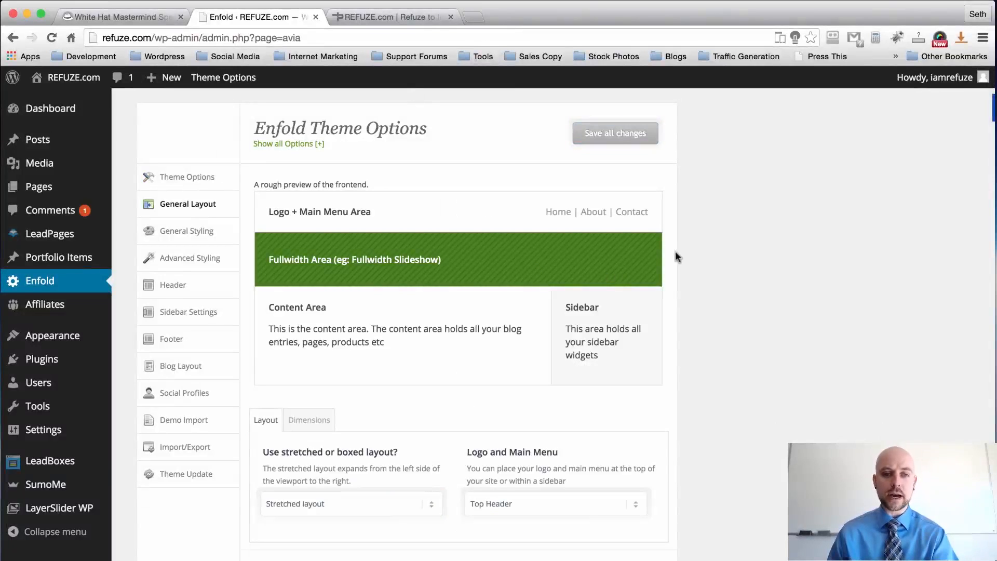
{"action": "scroll", "coordinate": [686, 183], "scroll_direction": "down", "scroll_amount": 1}
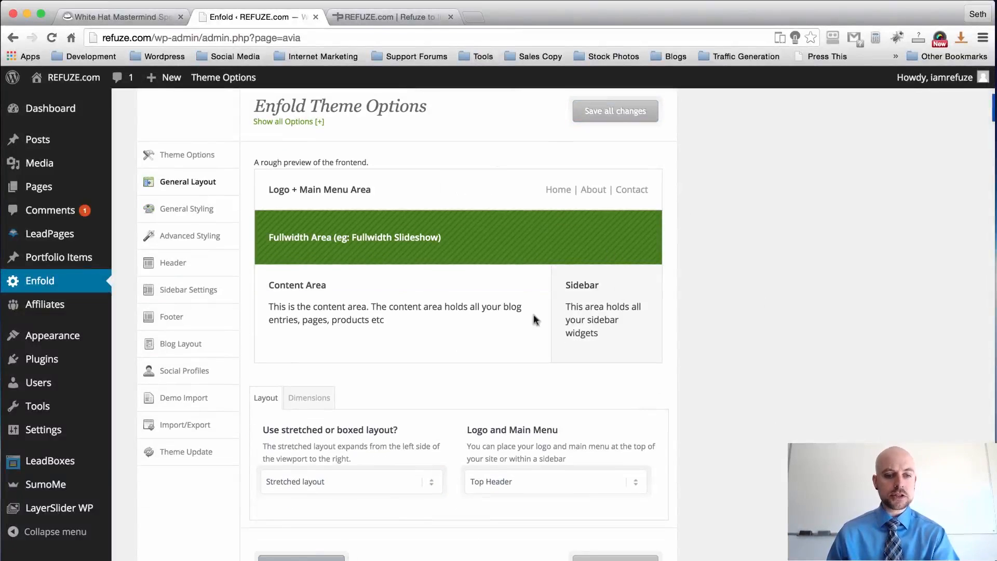
{"action": "scroll", "coordinate": [722, 260], "scroll_direction": "down", "scroll_amount": 2}
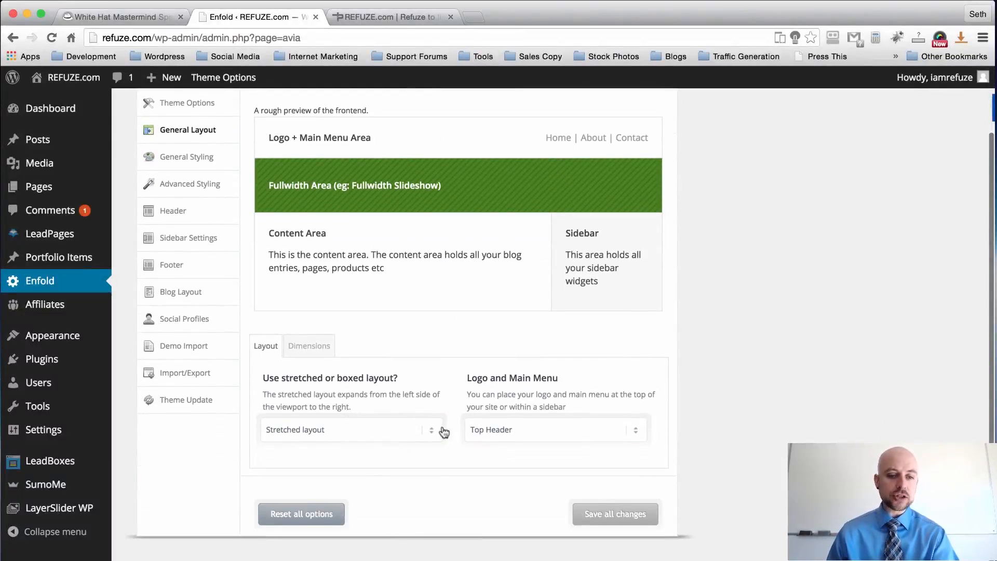
{"action": "left_click", "coordinate": [427, 432]}
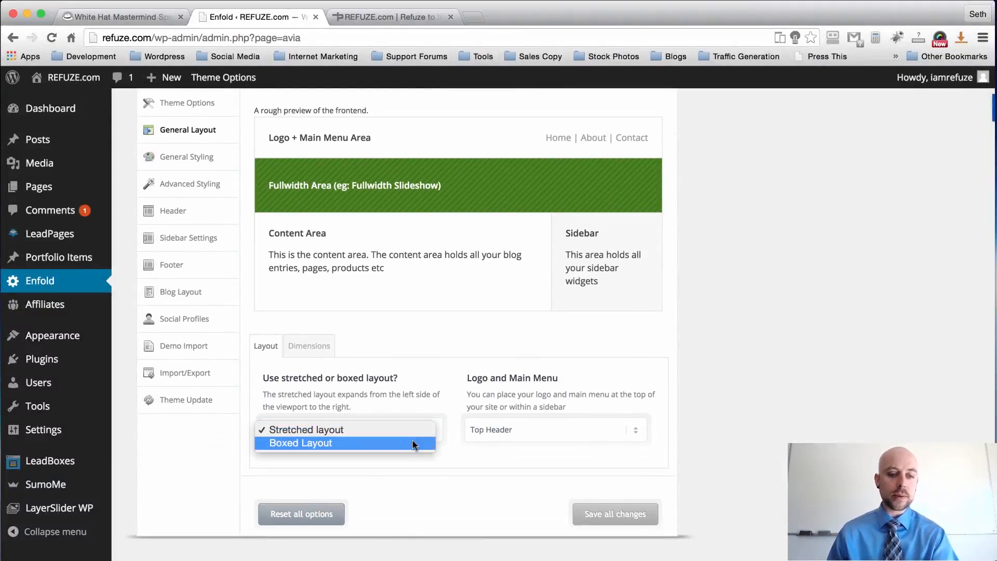
{"action": "left_click", "coordinate": [404, 16]}
{"action": "left_click", "coordinate": [403, 17]}
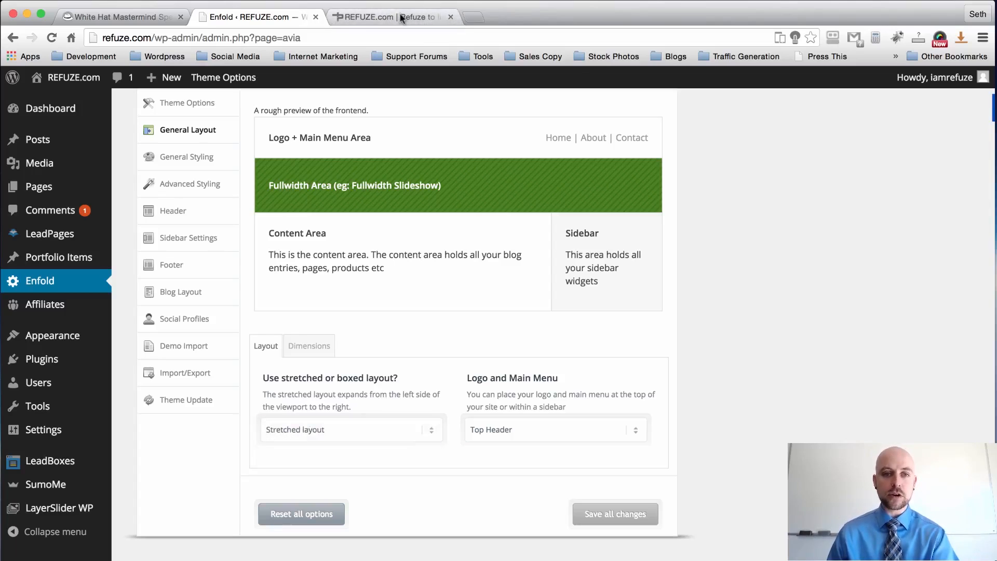
{"action": "left_click", "coordinate": [252, 20]}
{"action": "left_click", "coordinate": [374, 430]}
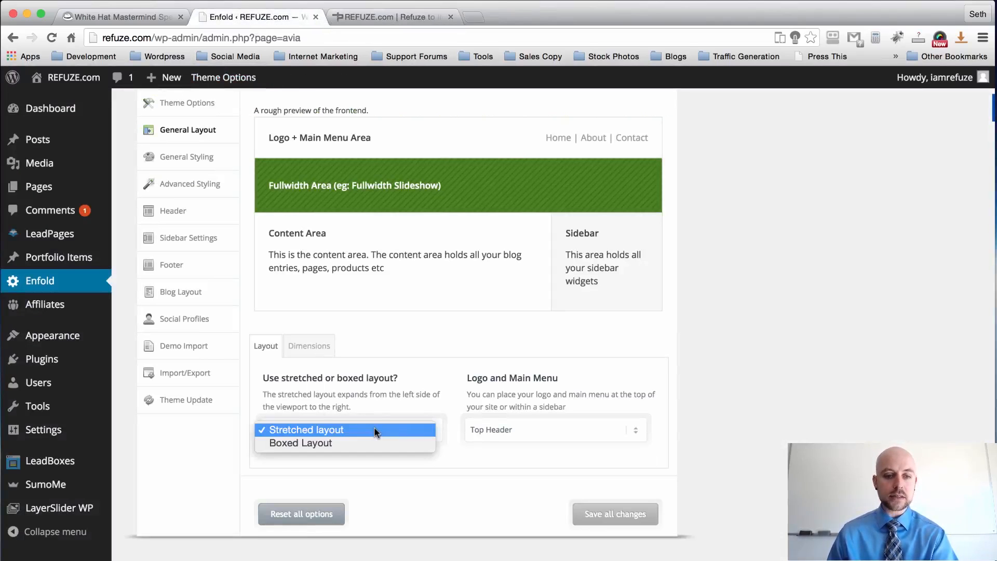
{"action": "left_click", "coordinate": [371, 443]}
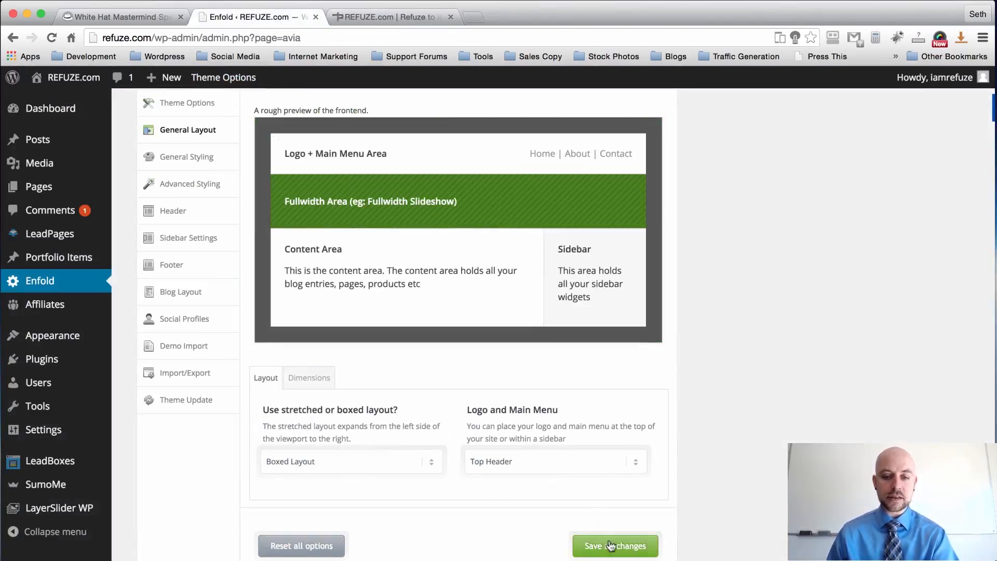
{"action": "left_click", "coordinate": [612, 545]}
Reload the live REFUZE.com front page to check the boxed layout, and return to the Enfold theme options.
{"action": "left_click", "coordinate": [417, 18]}
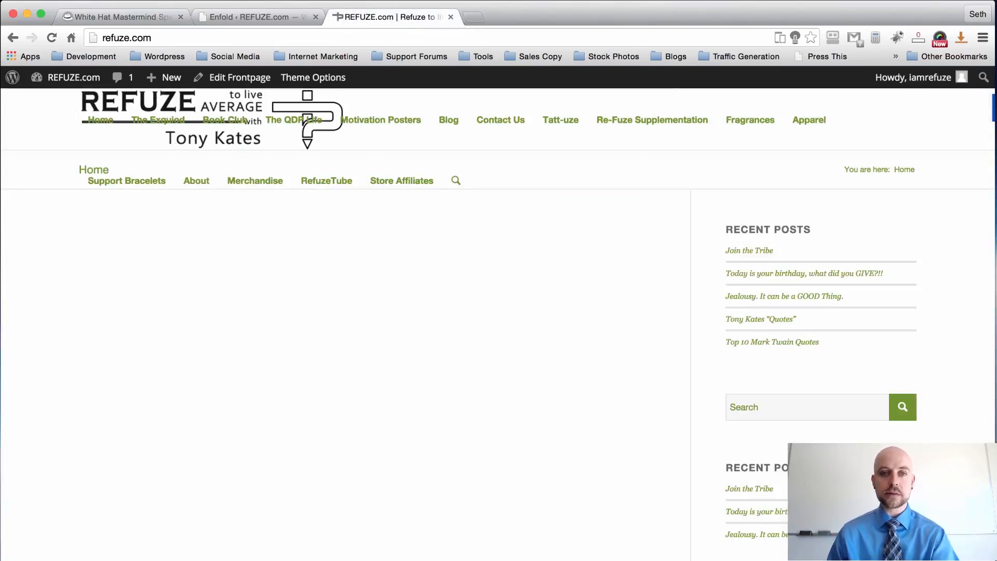
{"action": "key", "text": "super+r"}
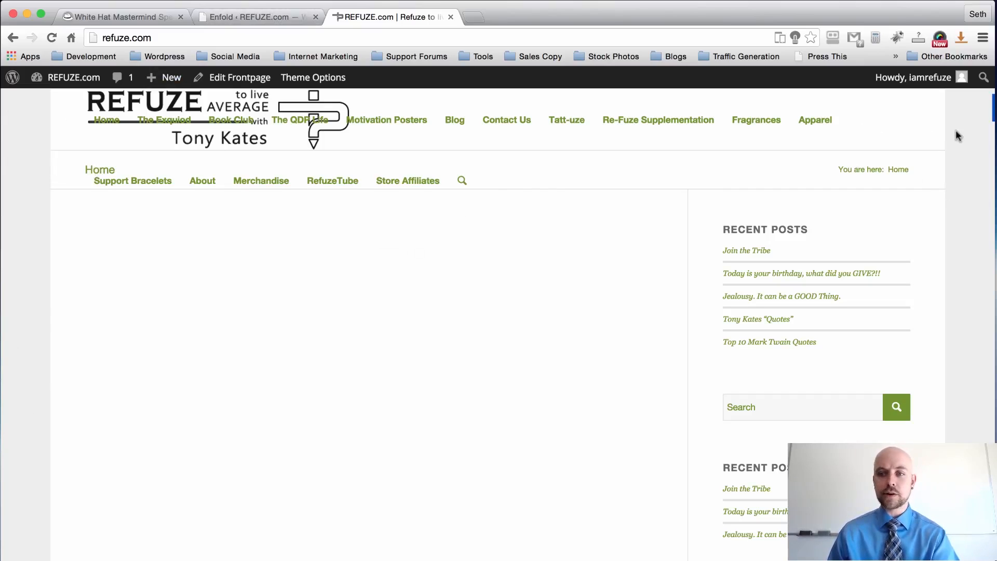
{"action": "left_click", "coordinate": [267, 20]}
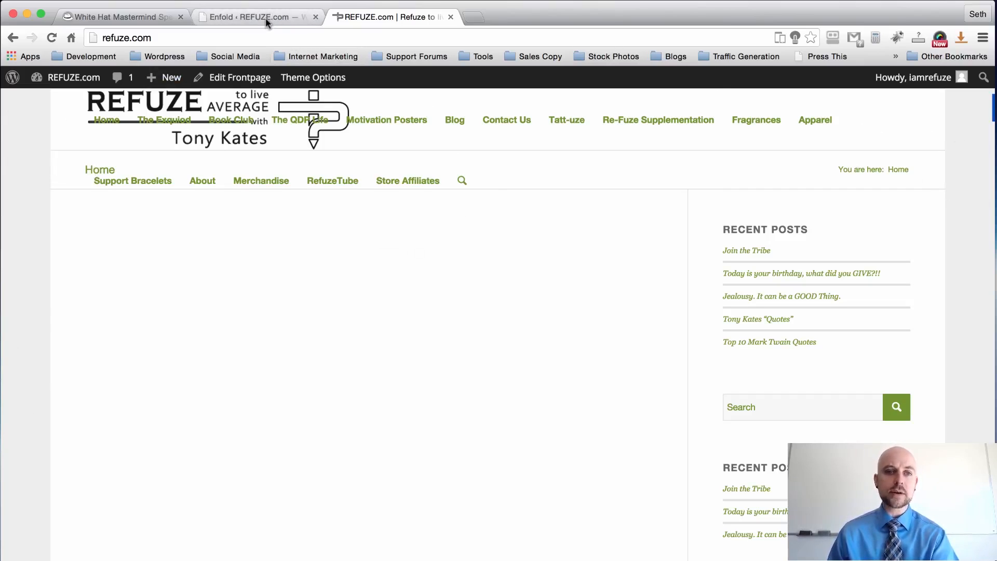
In the General Layout dimensions, set the Maximum Container width to 1200px and save all changes.
{"action": "scroll", "coordinate": [813, 297], "scroll_direction": "down", "scroll_amount": 1}
{"action": "scroll", "coordinate": [812, 293], "scroll_direction": "down", "scroll_amount": 1}
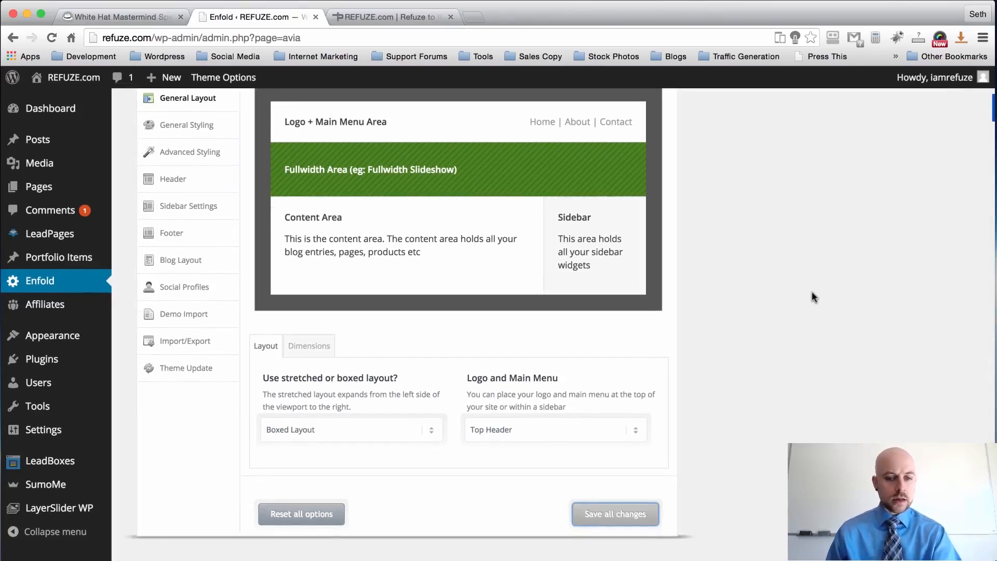
{"action": "left_click", "coordinate": [312, 346]}
{"action": "scroll", "coordinate": [603, 314], "scroll_direction": "down", "scroll_amount": 5}
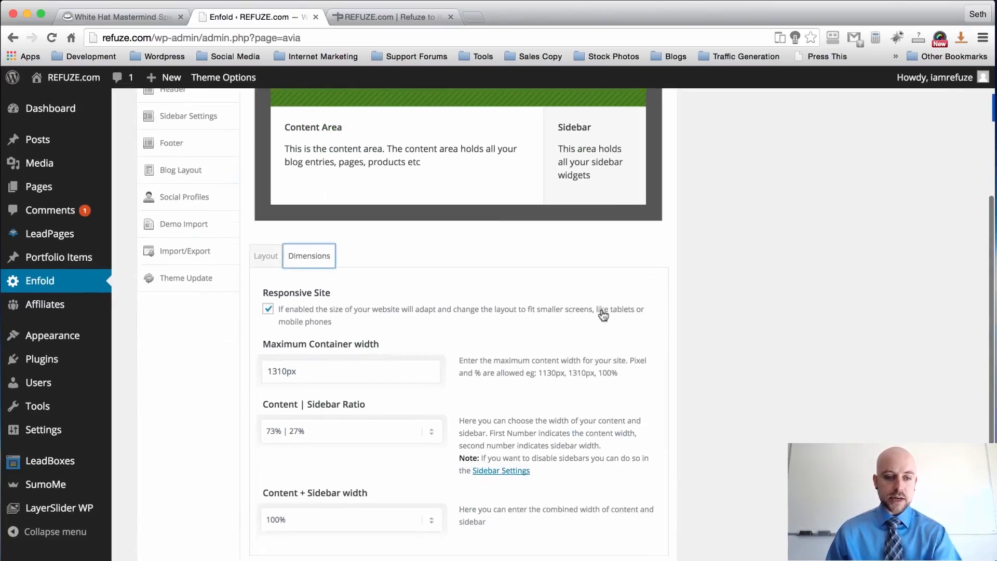
{"action": "left_click", "coordinate": [280, 371]}
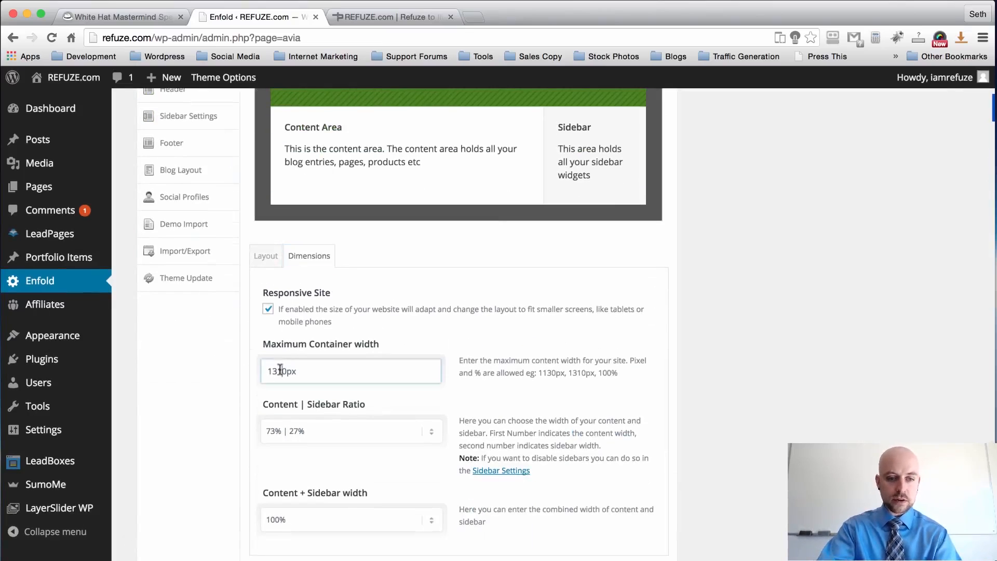
{"action": "key", "text": "BackSpace"}
{"action": "key", "text": "BackSpace"}
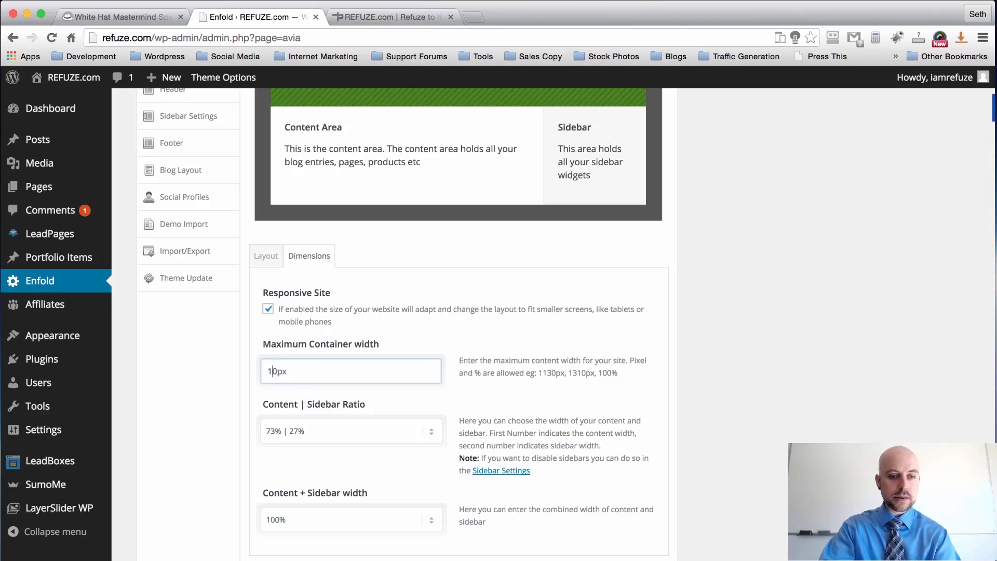
{"action": "scroll", "coordinate": [674, 265], "scroll_direction": "down", "scroll_amount": 4}
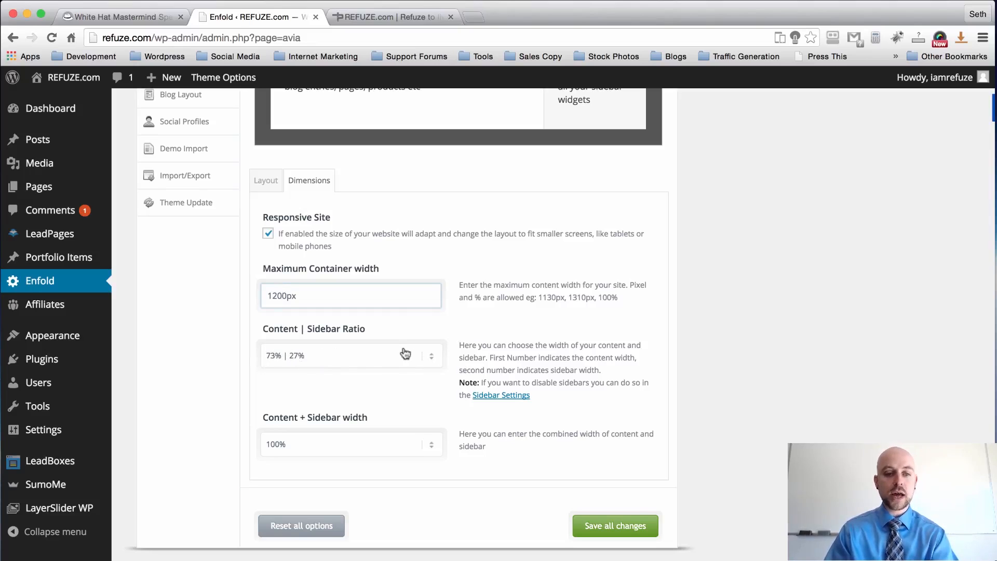
{"action": "scroll", "coordinate": [602, 348], "scroll_direction": "up", "scroll_amount": 3}
{"action": "scroll", "coordinate": [603, 346], "scroll_direction": "up", "scroll_amount": 2}
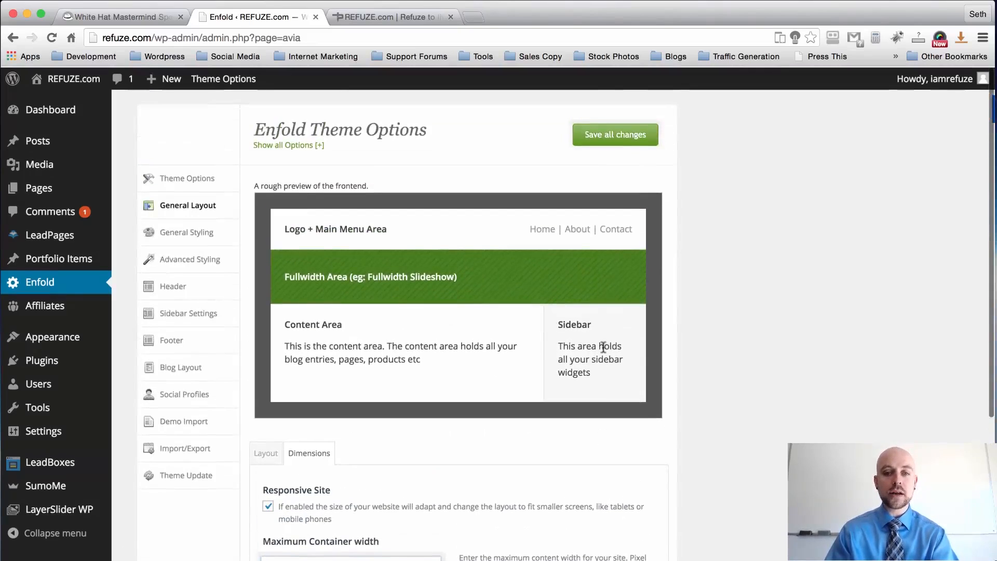
{"action": "scroll", "coordinate": [752, 250], "scroll_direction": "down", "scroll_amount": 1}
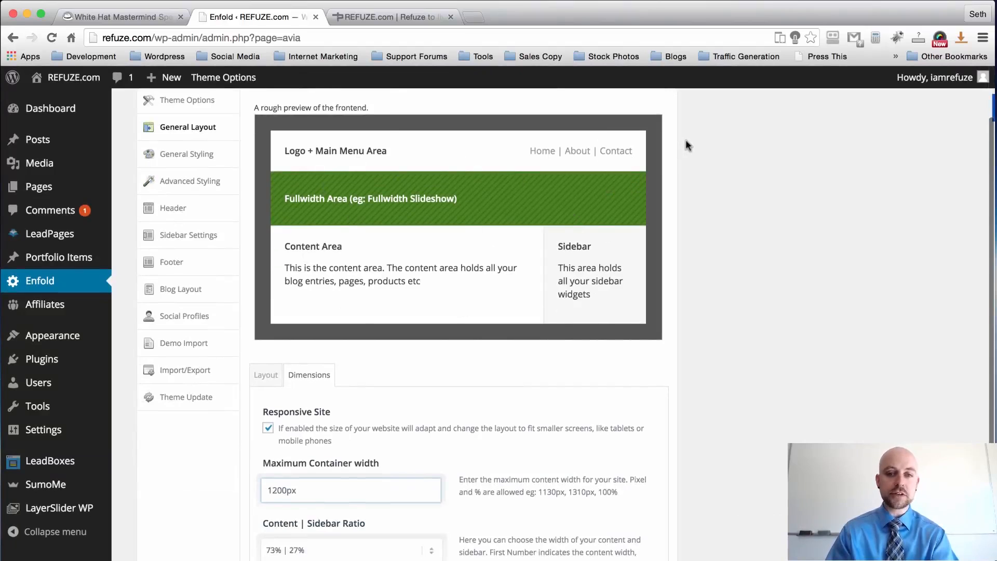
{"action": "scroll", "coordinate": [686, 139], "scroll_direction": "down", "scroll_amount": 2}
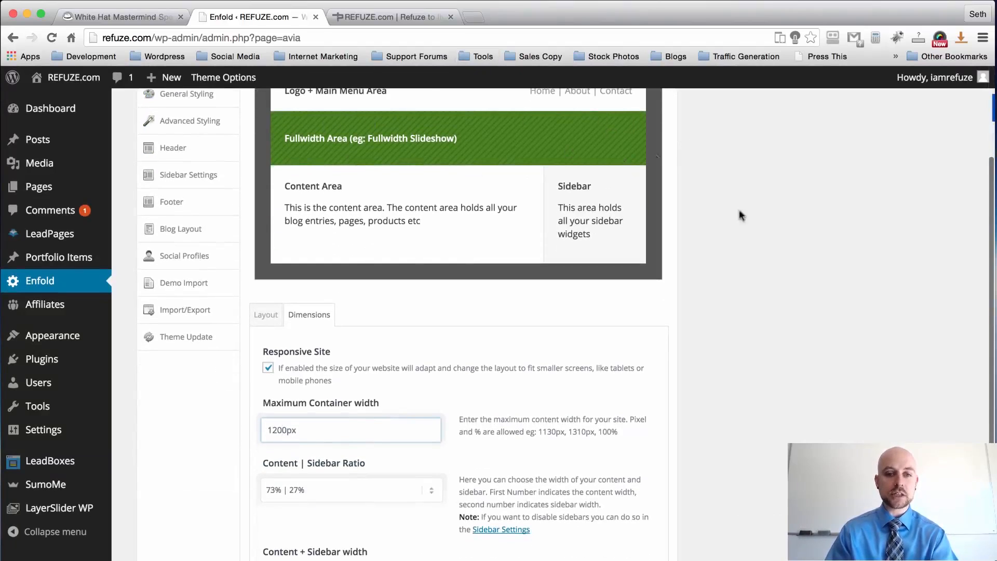
{"action": "scroll", "coordinate": [688, 237], "scroll_direction": "up", "scroll_amount": 5}
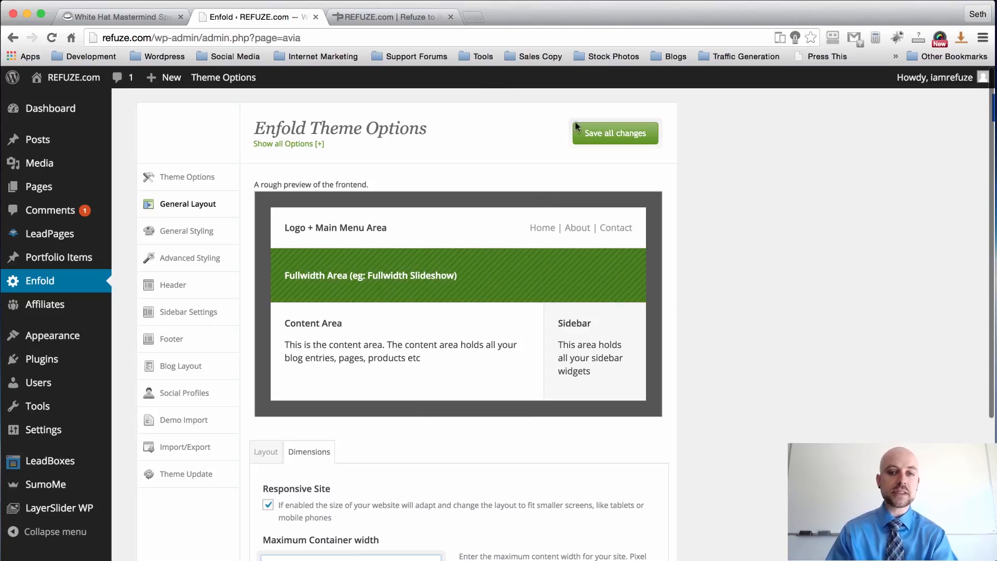
{"action": "left_click", "coordinate": [620, 136]}
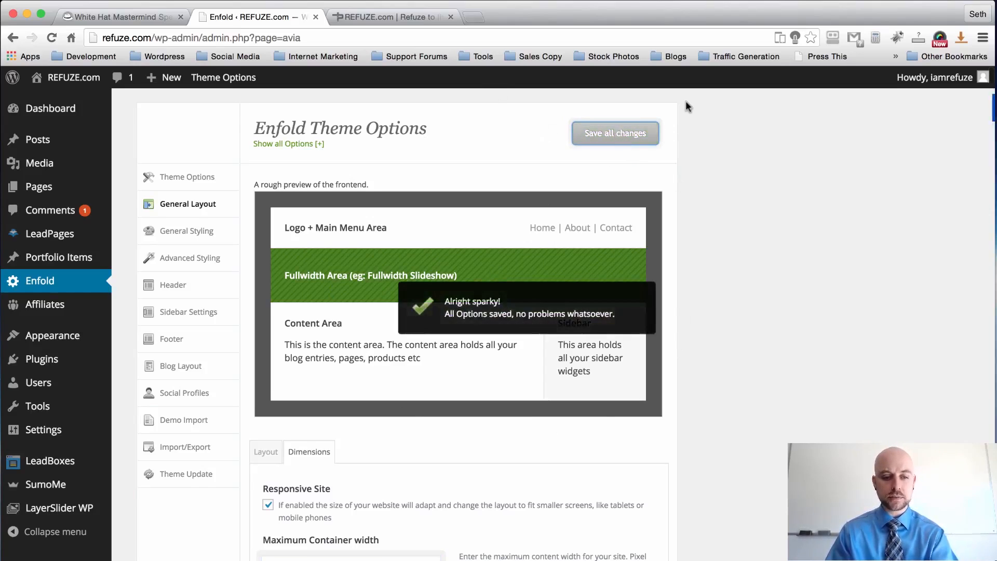
Try placing the logo and main menu in the Left Sidebar of the boxed layout, and save all changes.
{"action": "scroll", "coordinate": [685, 106], "scroll_direction": "down", "scroll_amount": 5}
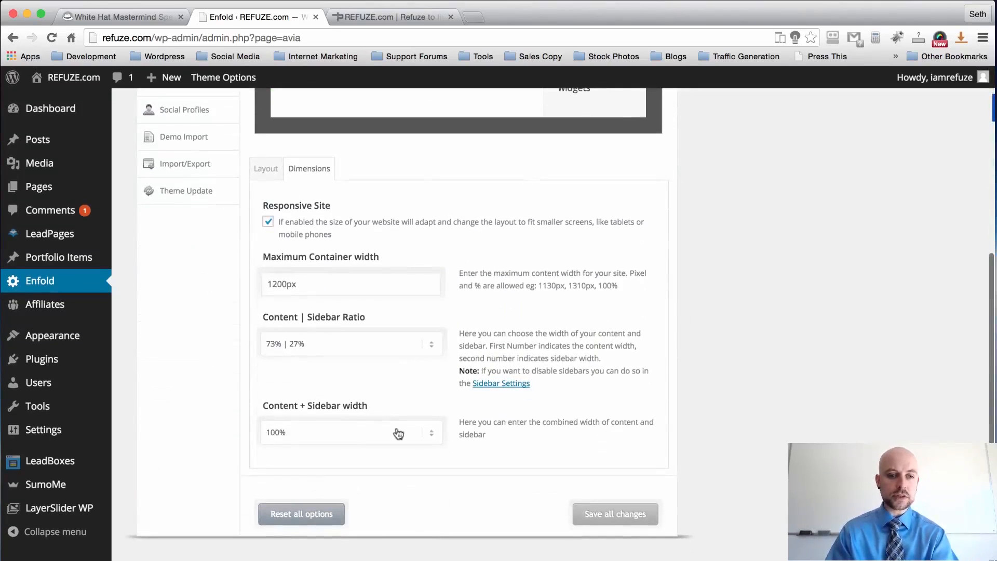
{"action": "scroll", "coordinate": [305, 341], "scroll_direction": "up", "scroll_amount": 5}
{"action": "scroll", "coordinate": [305, 341], "scroll_direction": "down", "scroll_amount": 2}
{"action": "left_click", "coordinate": [271, 314]}
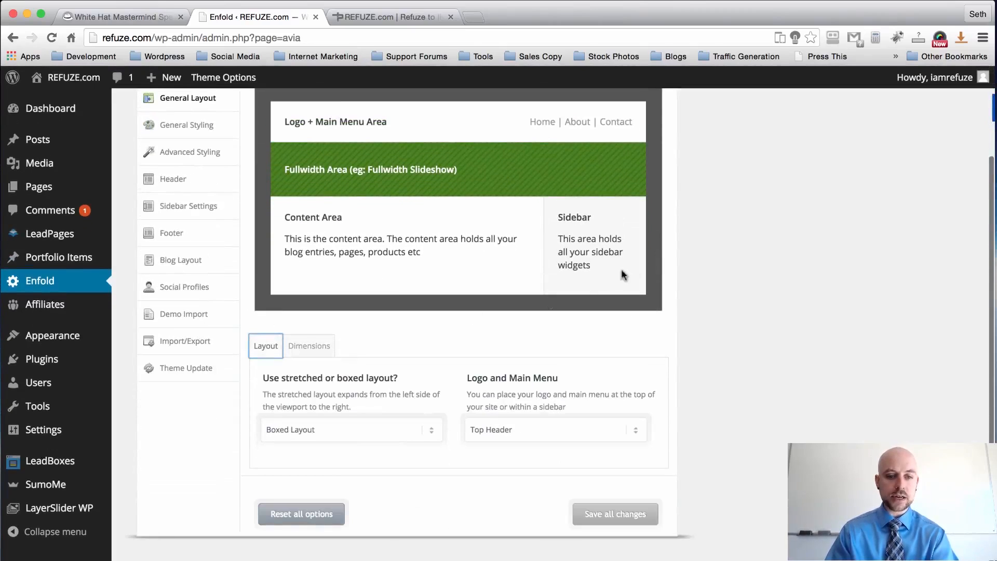
{"action": "left_click", "coordinate": [615, 430]}
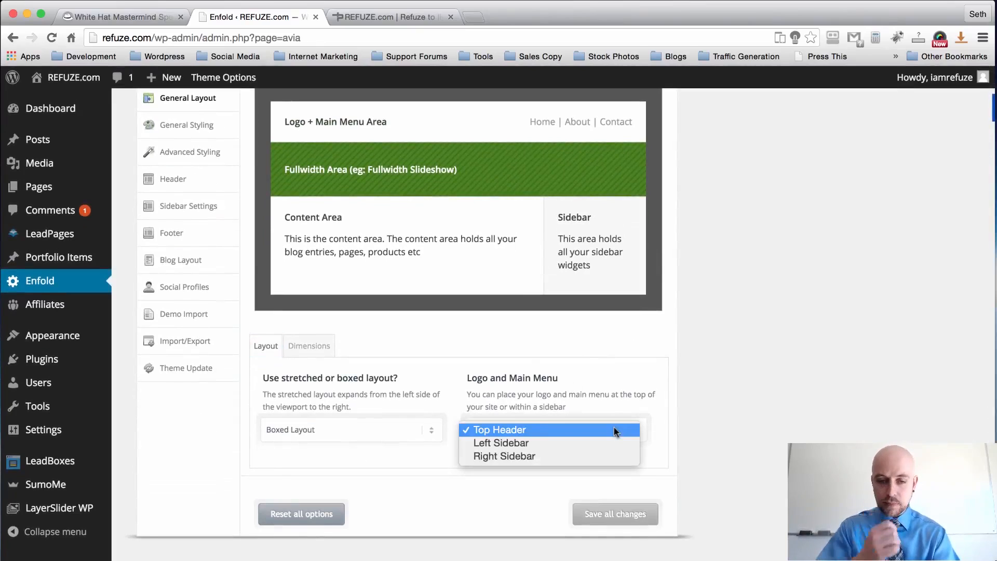
{"action": "left_click", "coordinate": [545, 443]}
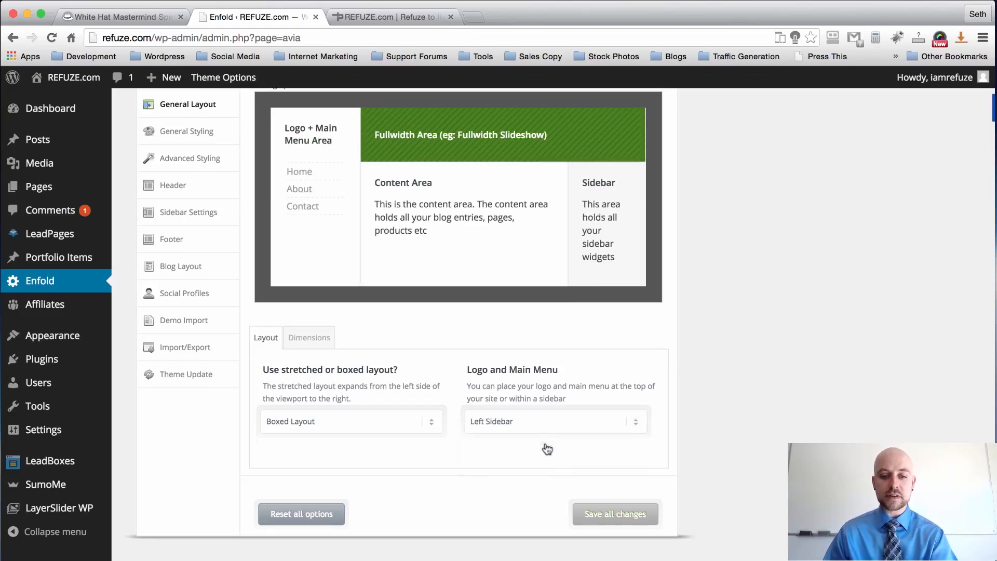
{"action": "scroll", "coordinate": [572, 457], "scroll_direction": "down", "scroll_amount": 5}
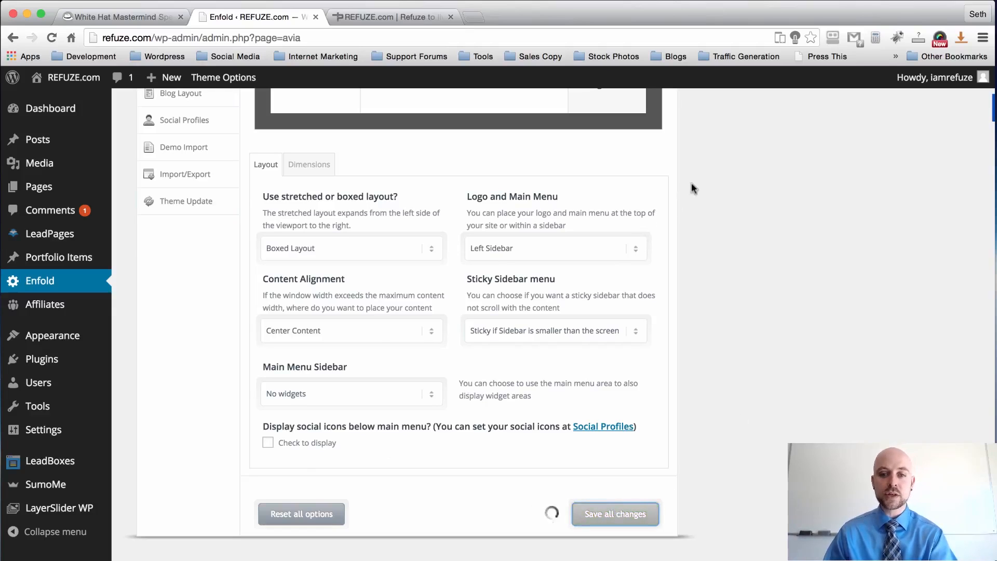
{"action": "scroll", "coordinate": [691, 184], "scroll_direction": "up", "scroll_amount": 5}
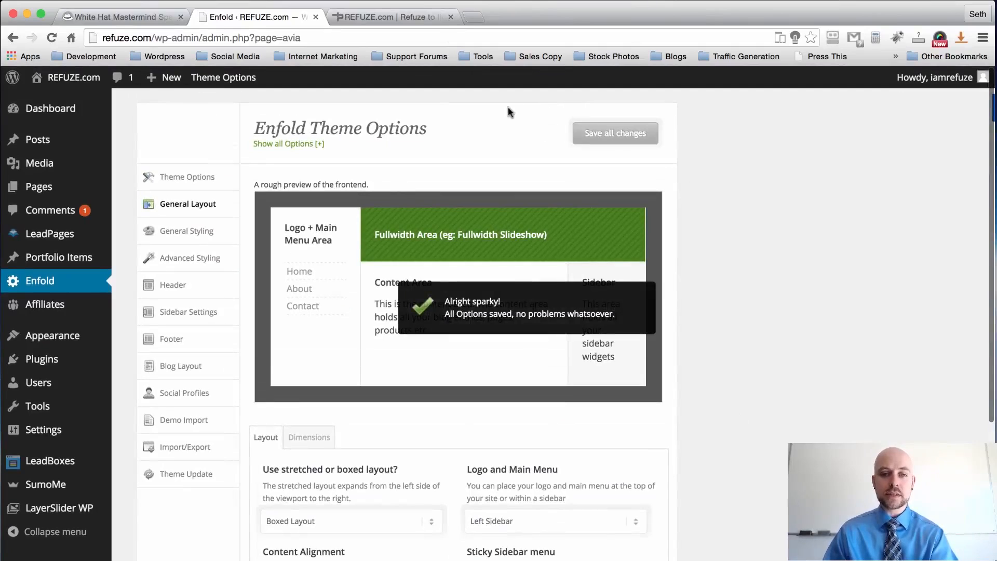
Reload the live front page, examine the sidebar logo and menu along its full length, and return to the theme options.
{"action": "left_click", "coordinate": [398, 15]}
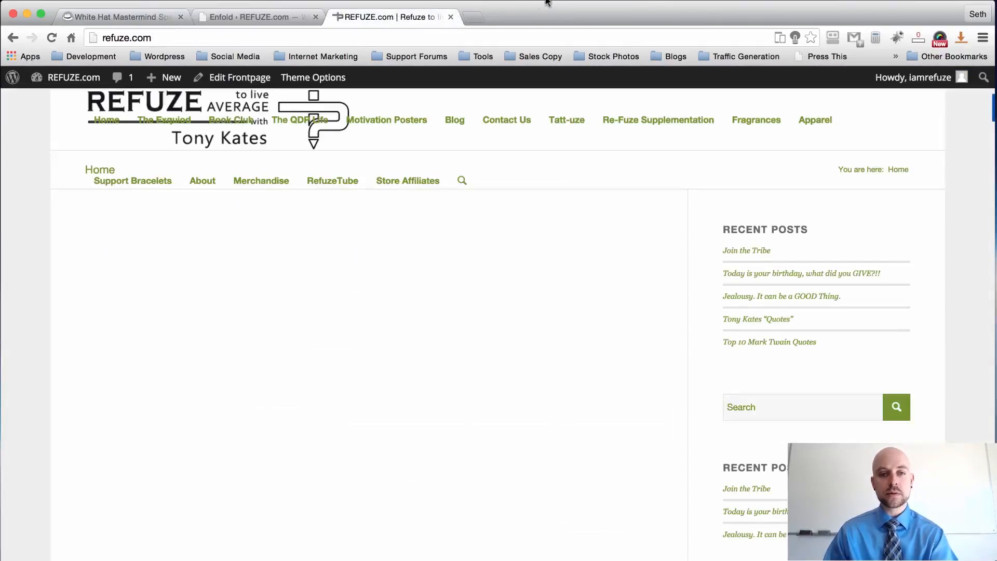
{"action": "key", "text": "super+r"}
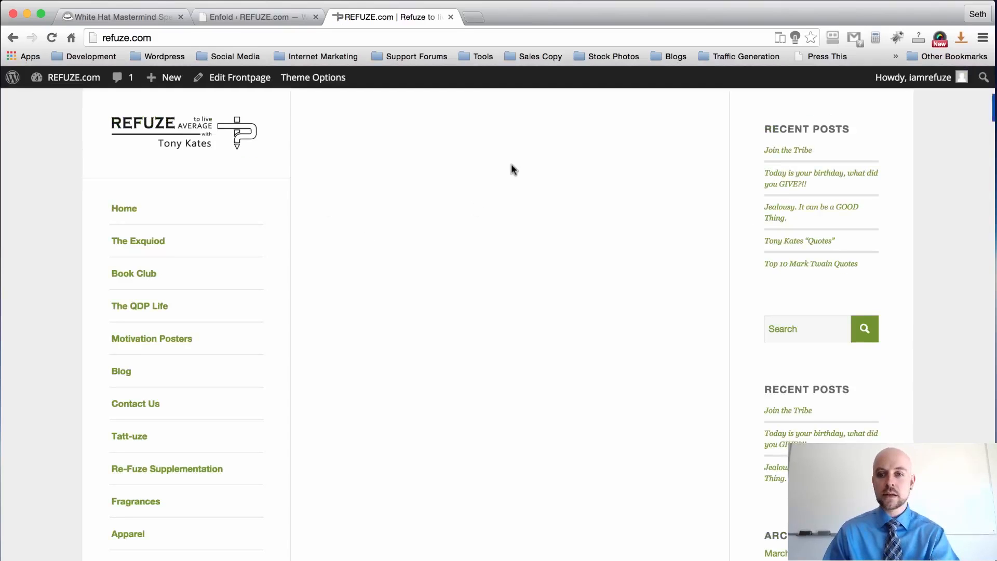
{"action": "scroll", "coordinate": [143, 166], "scroll_direction": "down", "scroll_amount": 1}
{"action": "scroll", "coordinate": [122, 245], "scroll_direction": "down", "scroll_amount": 10}
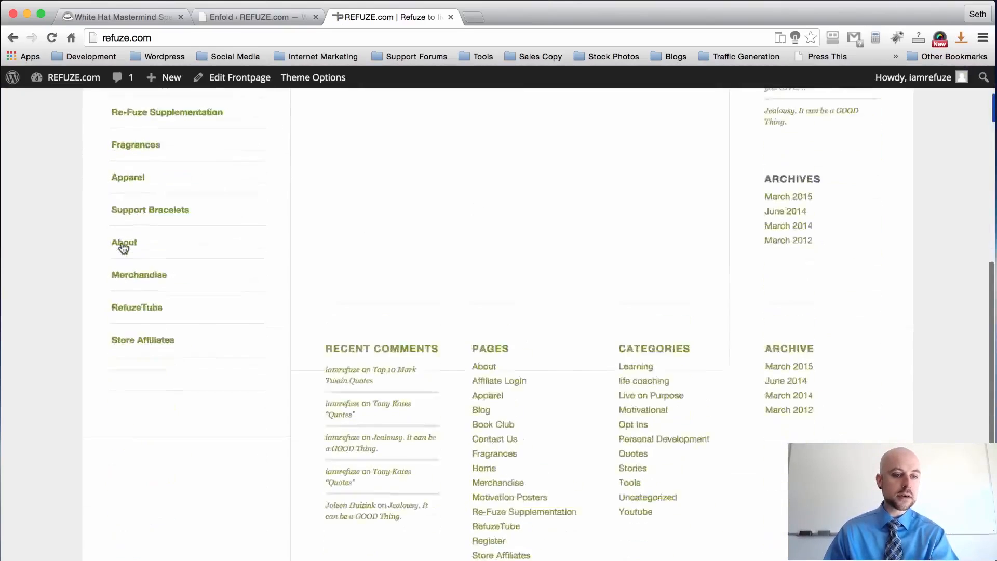
{"action": "scroll", "coordinate": [123, 245], "scroll_direction": "up", "scroll_amount": 10}
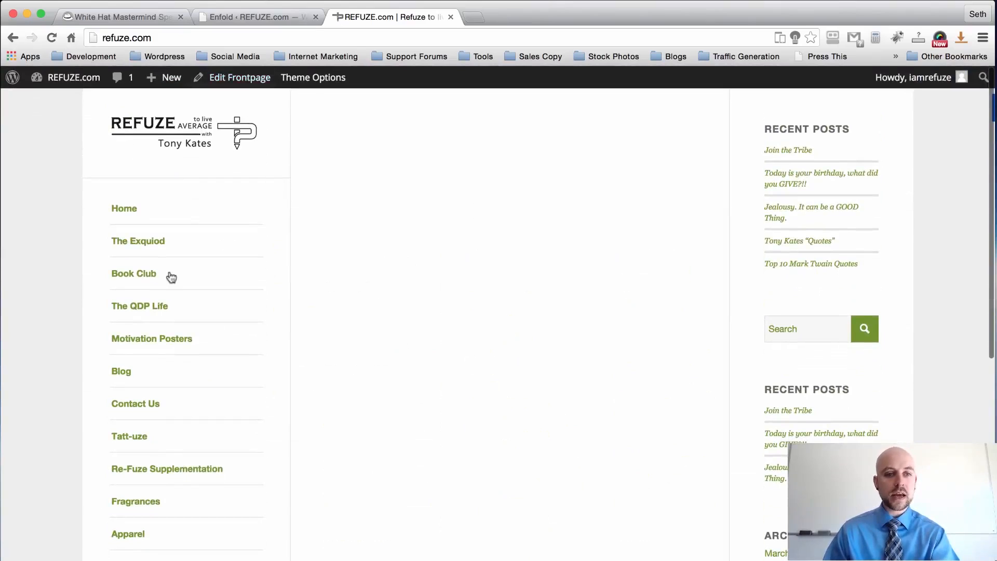
{"action": "left_click", "coordinate": [257, 19]}
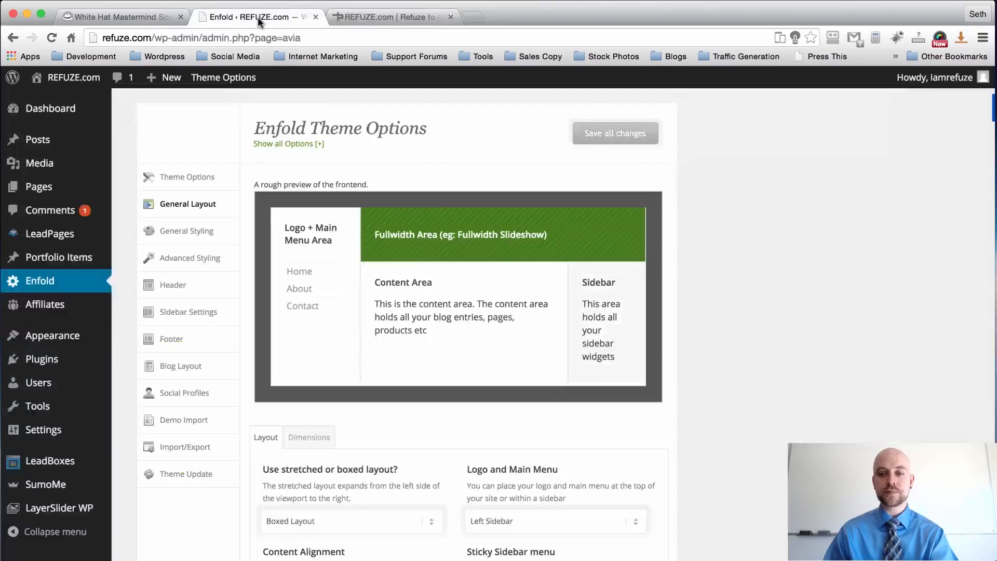
{"action": "left_click", "coordinate": [390, 17]}
{"action": "scroll", "coordinate": [563, 172], "scroll_direction": "down", "scroll_amount": 10}
{"action": "scroll", "coordinate": [563, 173], "scroll_direction": "up", "scroll_amount": 10}
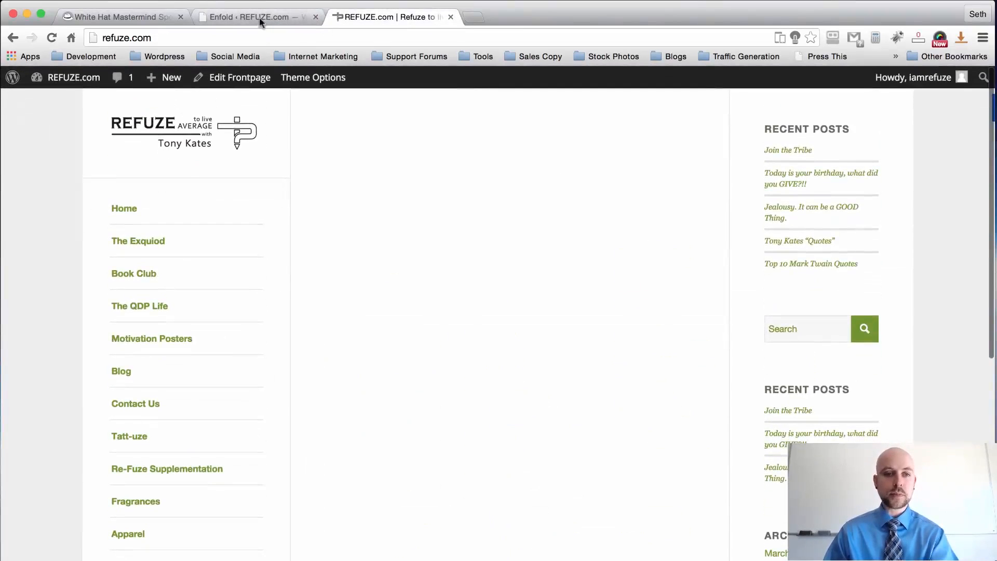
{"action": "left_click", "coordinate": [260, 17]}
Set the logo and main menu position back to Top Header and save all changes.
{"action": "scroll", "coordinate": [713, 220], "scroll_direction": "down", "scroll_amount": 5}
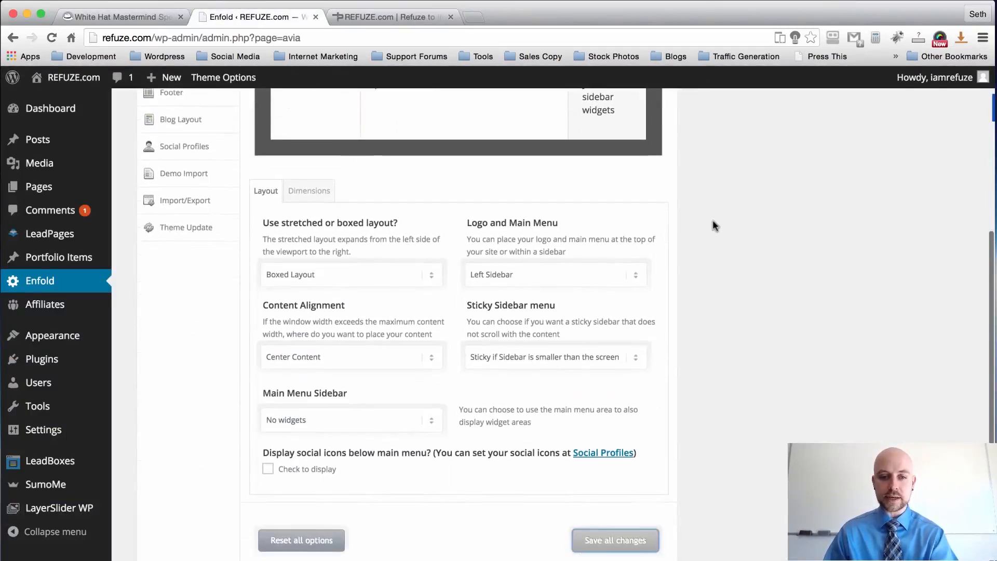
{"action": "left_click", "coordinate": [573, 275]}
{"action": "left_click", "coordinate": [566, 259]}
{"action": "left_click", "coordinate": [619, 513]}
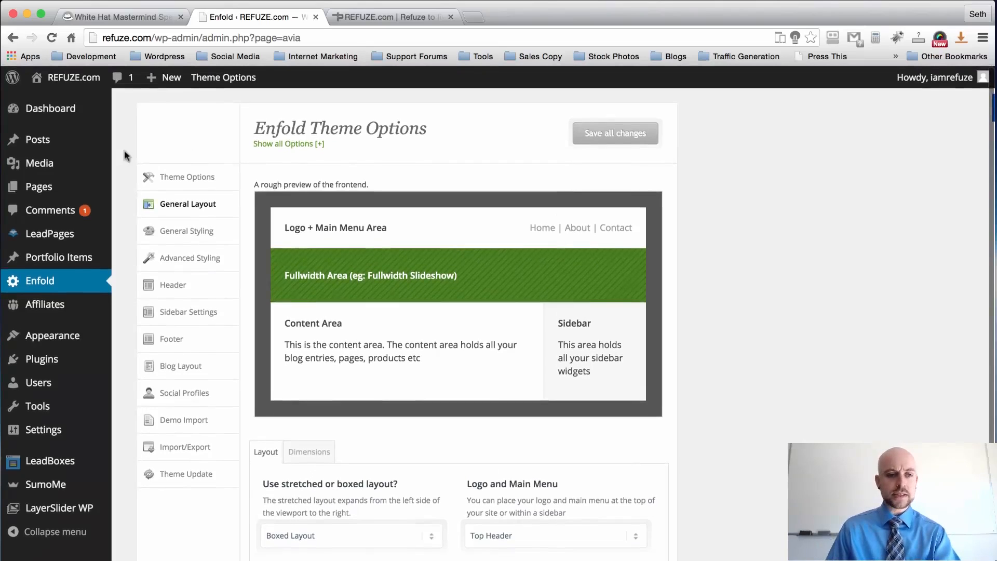
Open the General Styling options and examine the front-end color preview together with the color categories below it.
{"action": "left_click", "coordinate": [179, 231]}
{"action": "scroll", "coordinate": [760, 148], "scroll_direction": "down", "scroll_amount": 10}
{"action": "scroll", "coordinate": [761, 147], "scroll_direction": "up", "scroll_amount": 9}
{"action": "scroll", "coordinate": [760, 148], "scroll_direction": "down", "scroll_amount": 8}
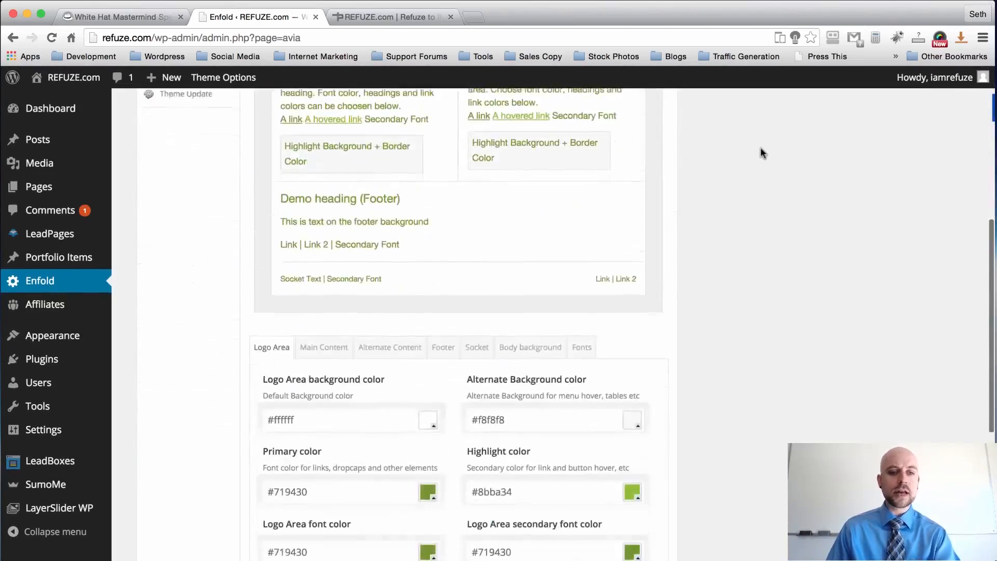
{"action": "scroll", "coordinate": [761, 148], "scroll_direction": "down", "scroll_amount": 1}
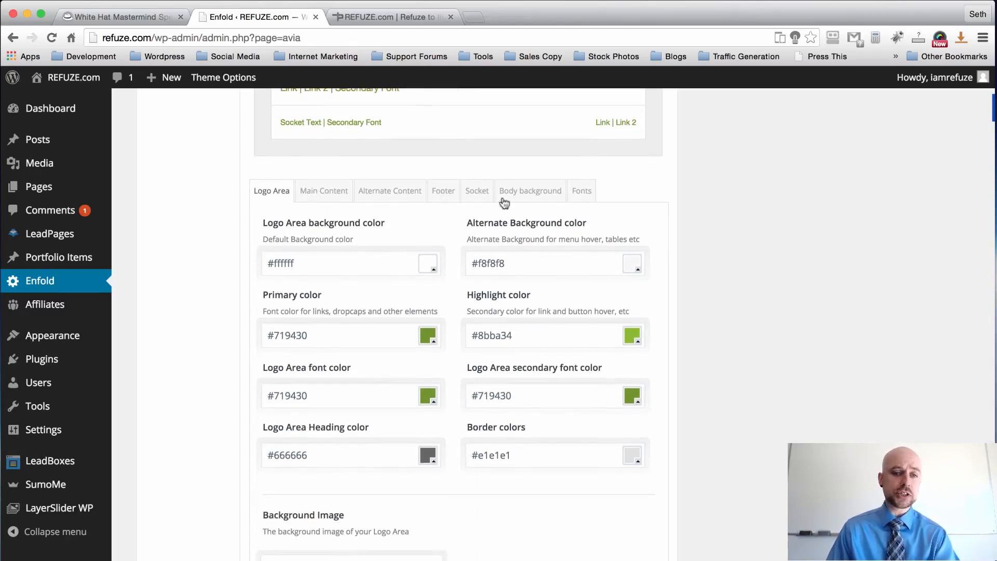
{"action": "scroll", "coordinate": [779, 196], "scroll_direction": "up", "scroll_amount": 8}
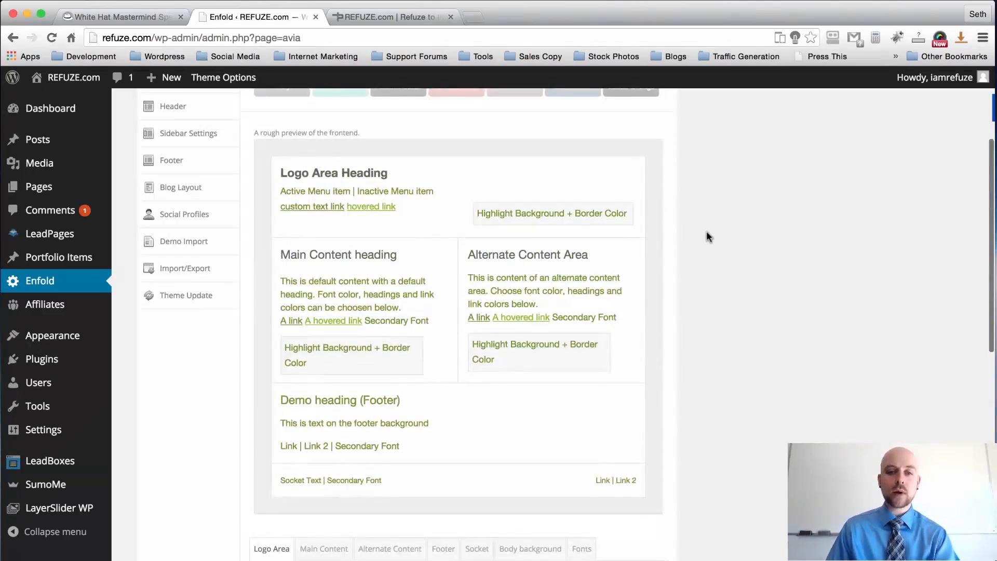
{"action": "scroll", "coordinate": [707, 232], "scroll_direction": "down", "scroll_amount": 1}
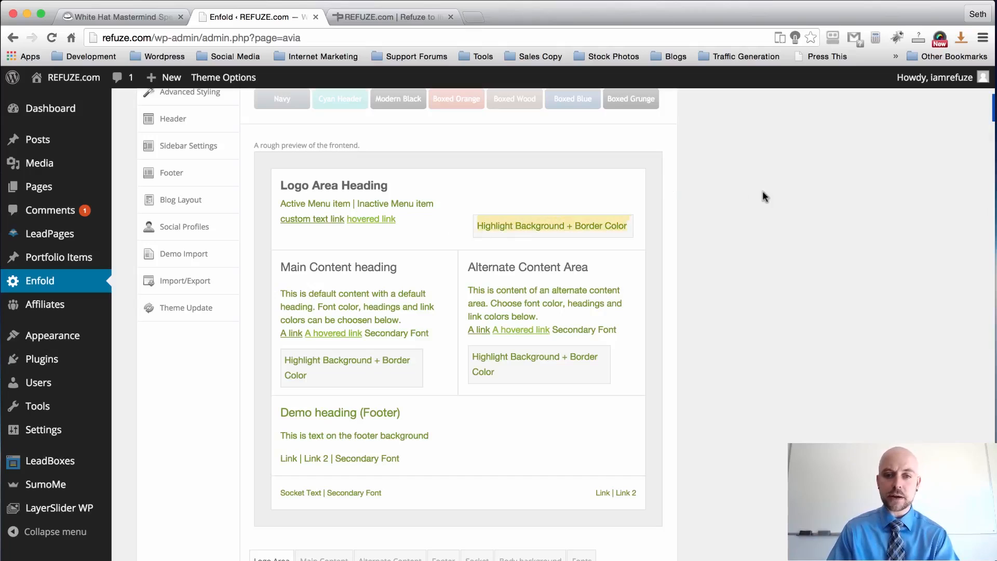
{"action": "scroll", "coordinate": [764, 197], "scroll_direction": "down", "scroll_amount": 2}
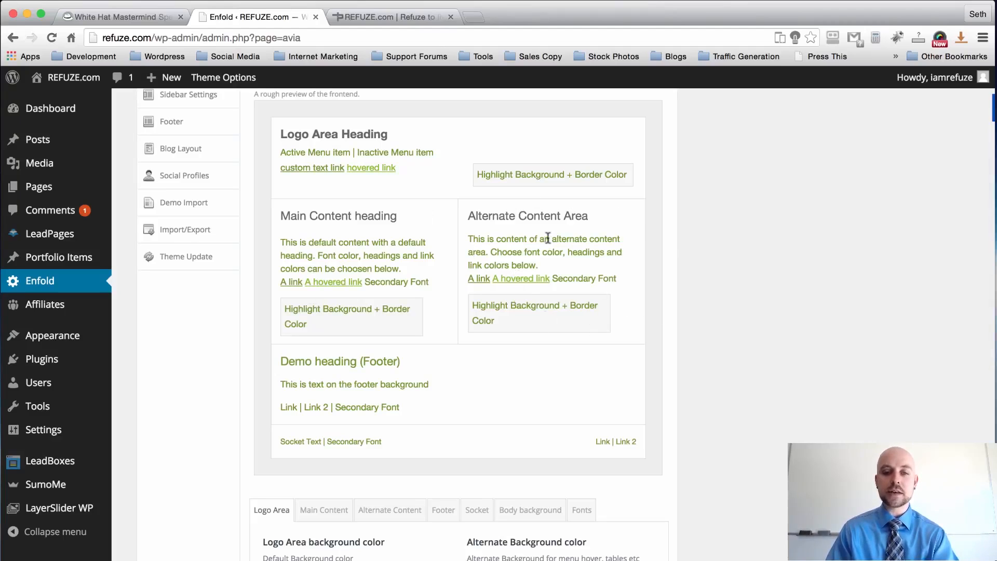
{"action": "scroll", "coordinate": [728, 140], "scroll_direction": "down", "scroll_amount": 2}
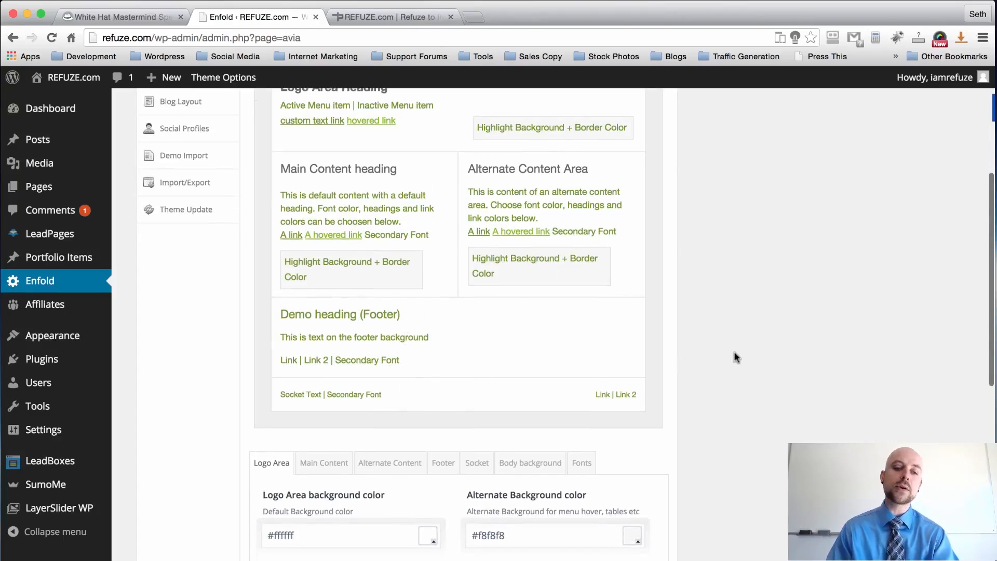
{"action": "scroll", "coordinate": [735, 352], "scroll_direction": "up", "scroll_amount": 2}
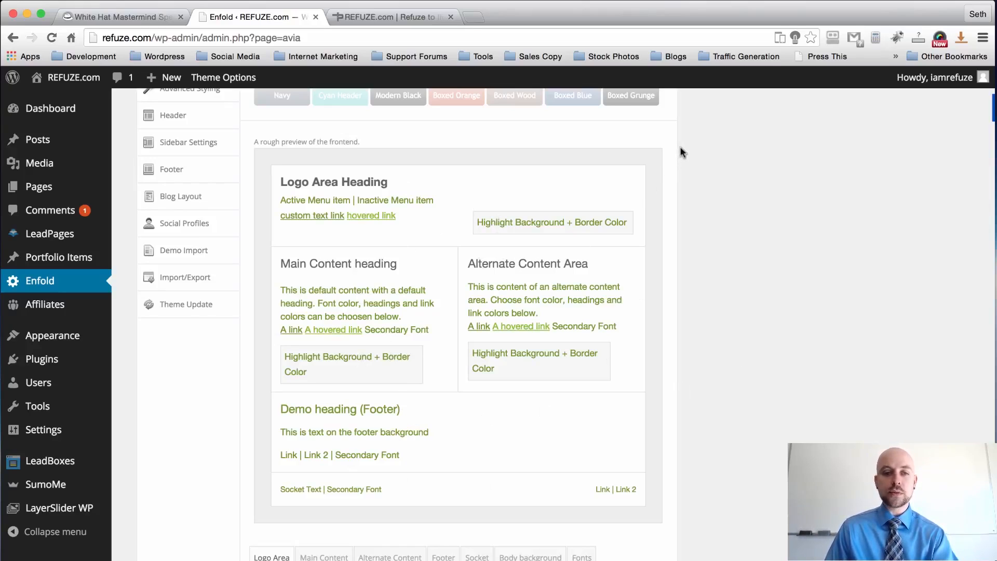
{"action": "scroll", "coordinate": [682, 153], "scroll_direction": "down", "scroll_amount": 2}
{"action": "scroll", "coordinate": [682, 152], "scroll_direction": "down", "scroll_amount": 3}
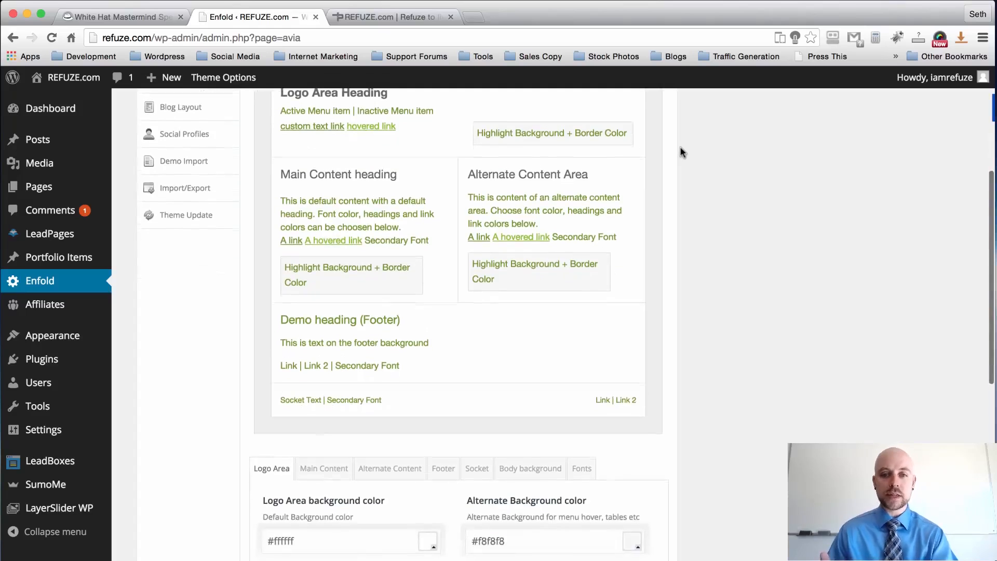
{"action": "scroll", "coordinate": [682, 153], "scroll_direction": "down", "scroll_amount": 2}
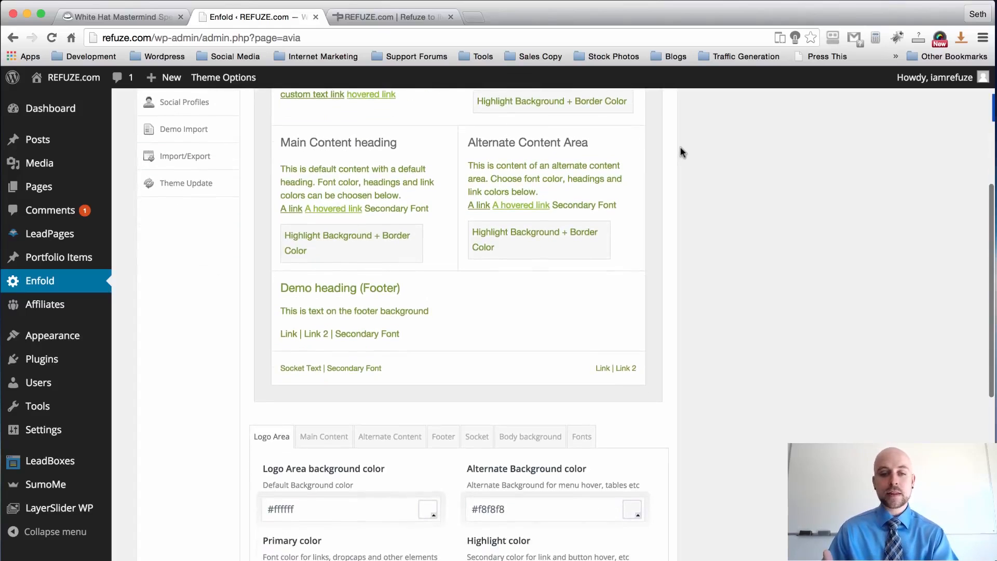
Review the Logo Area color fields, its background image setting and the Quick CSS box in General Styling.
{"action": "scroll", "coordinate": [682, 152], "scroll_direction": "down", "scroll_amount": 4}
{"action": "scroll", "coordinate": [682, 153], "scroll_direction": "down", "scroll_amount": 5}
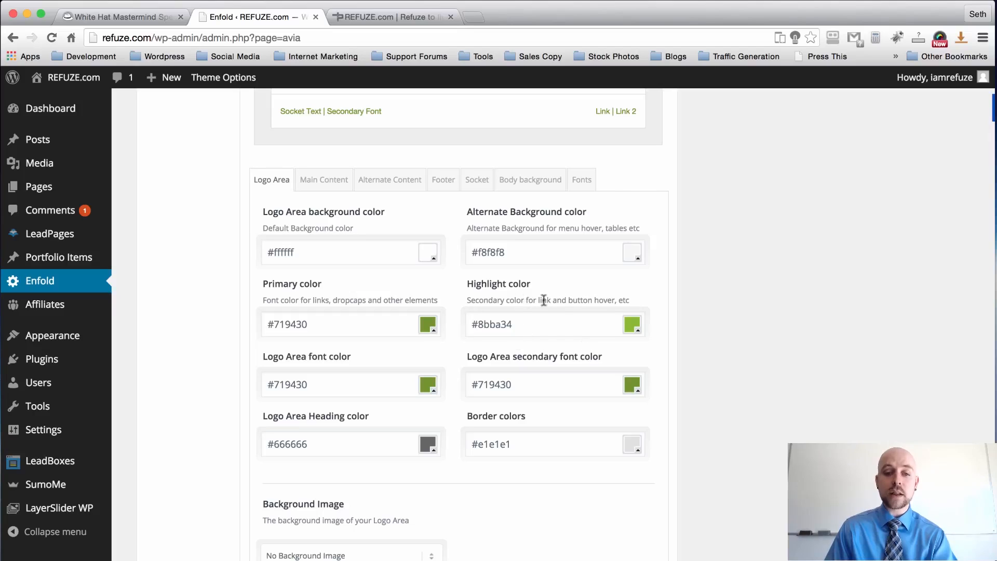
{"action": "scroll", "coordinate": [865, 255], "scroll_direction": "down", "scroll_amount": 1}
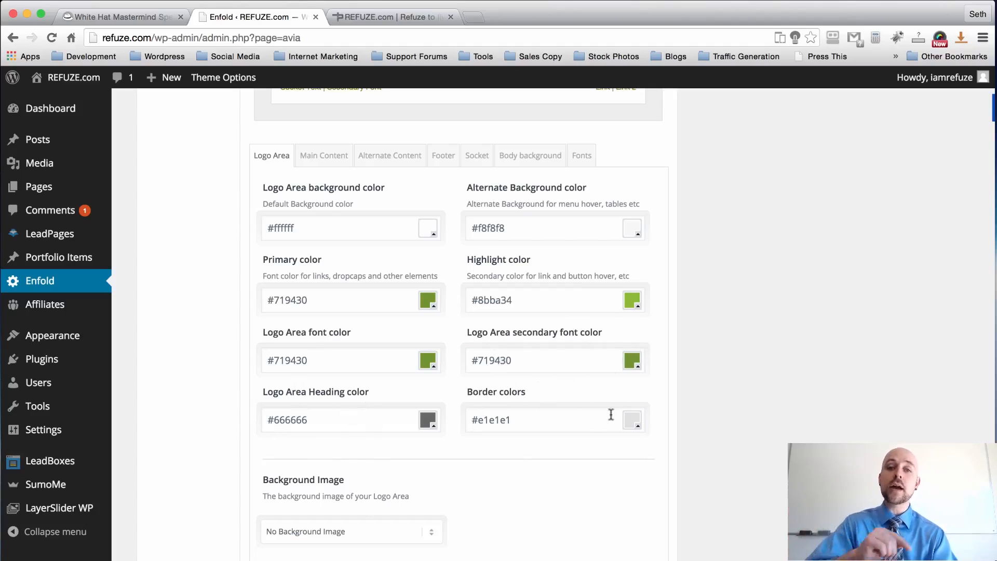
{"action": "scroll", "coordinate": [771, 390], "scroll_direction": "up", "scroll_amount": 2}
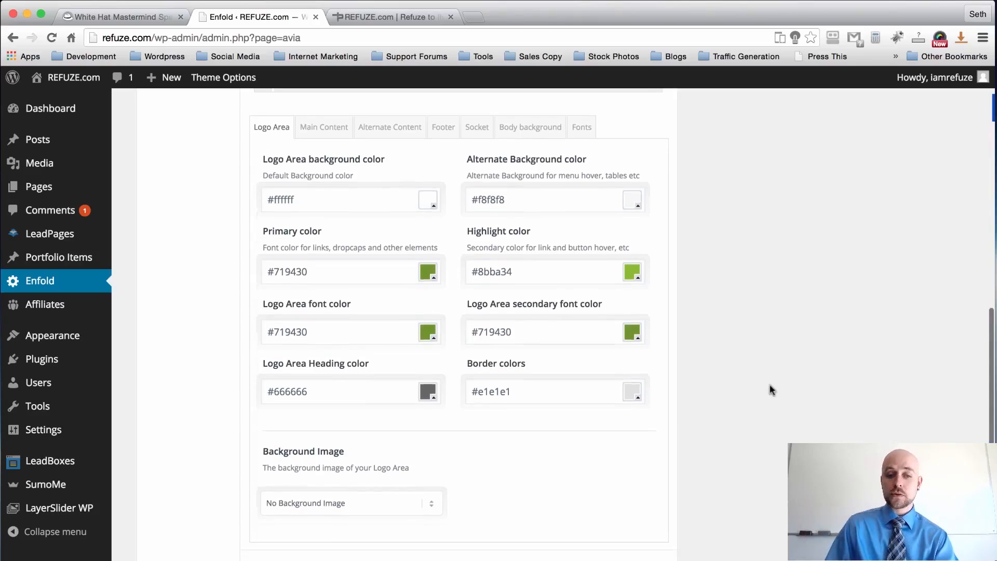
{"action": "scroll", "coordinate": [771, 390], "scroll_direction": "up", "scroll_amount": 1}
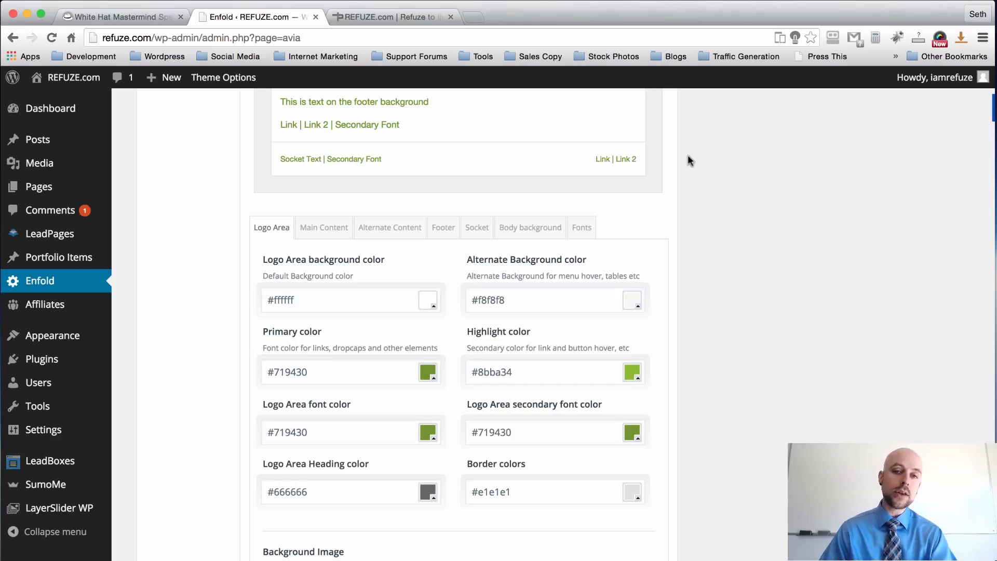
{"action": "scroll", "coordinate": [688, 155], "scroll_direction": "down", "scroll_amount": 5}
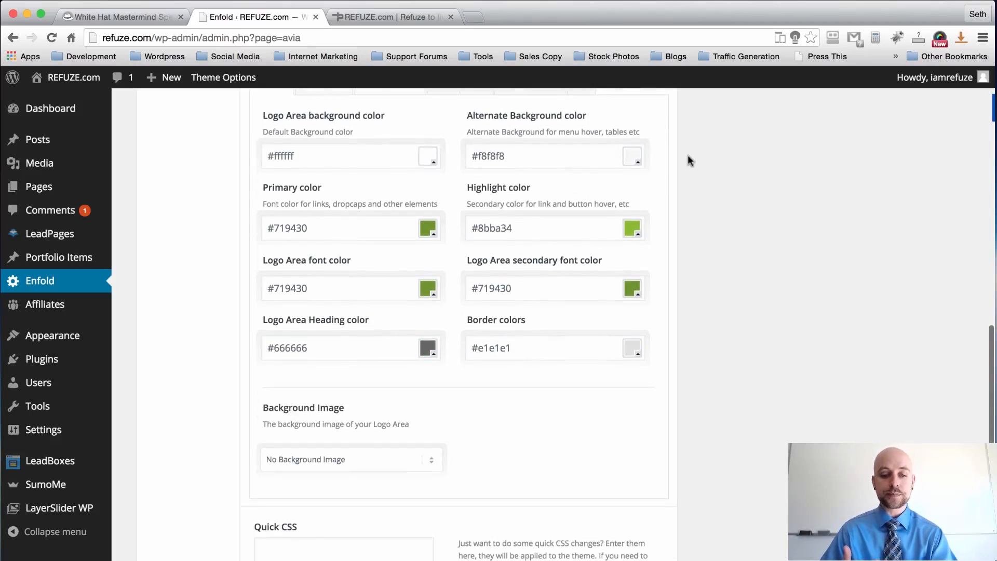
{"action": "scroll", "coordinate": [687, 156], "scroll_direction": "down", "scroll_amount": 2}
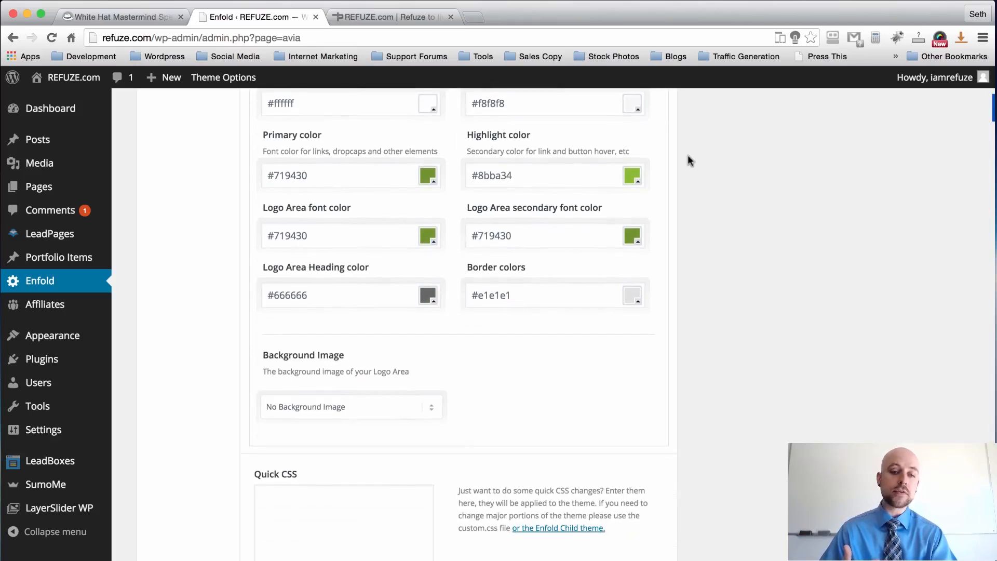
{"action": "scroll", "coordinate": [688, 155], "scroll_direction": "up", "scroll_amount": 3}
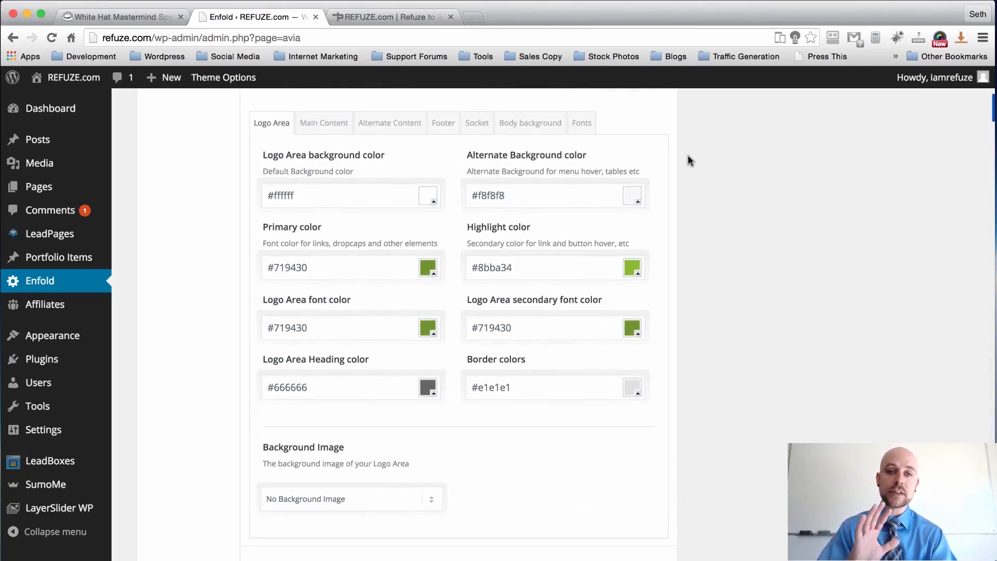
{"action": "scroll", "coordinate": [688, 154], "scroll_direction": "down", "scroll_amount": 3}
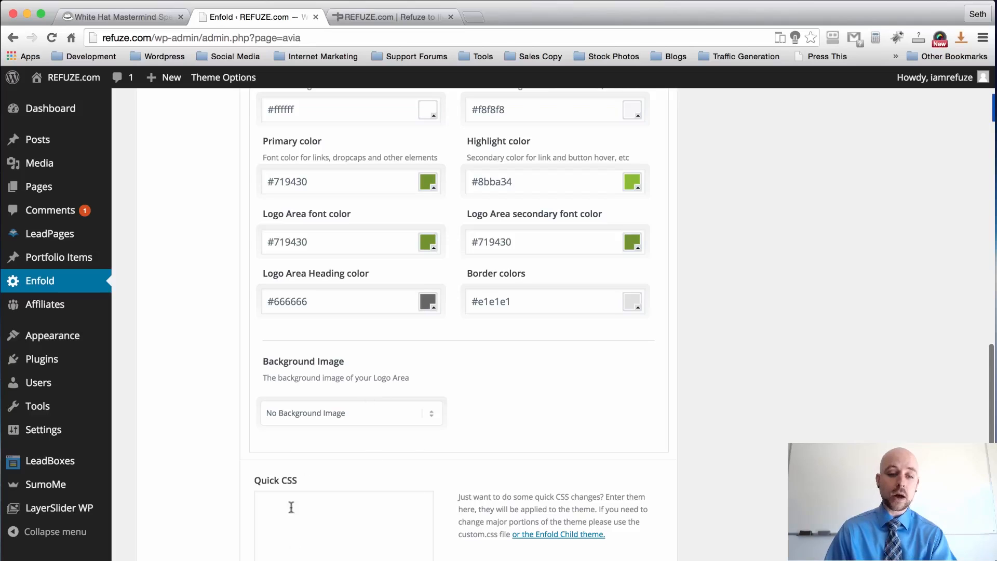
{"action": "scroll", "coordinate": [754, 376], "scroll_direction": "up", "scroll_amount": 3}
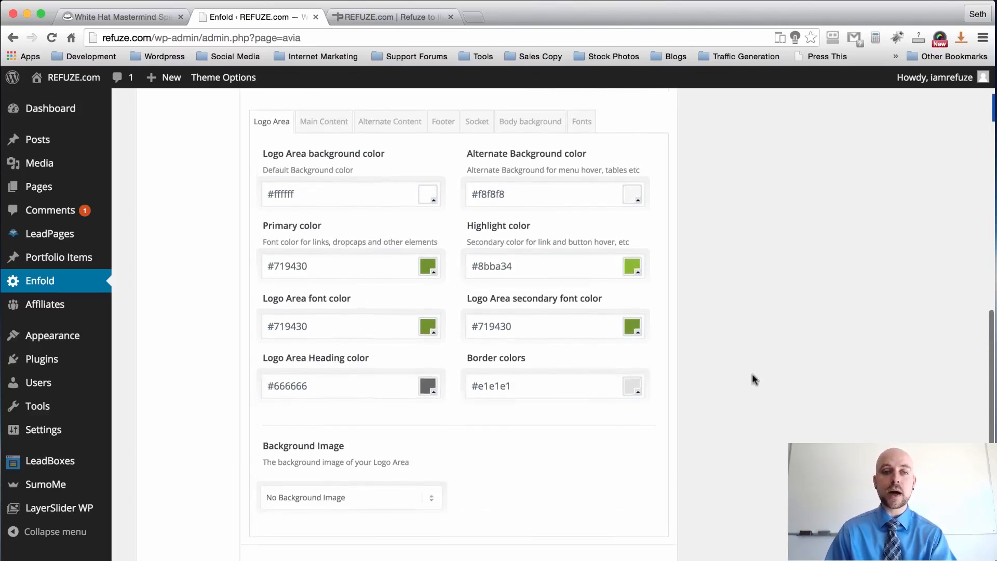
{"action": "scroll", "coordinate": [752, 379], "scroll_direction": "up", "scroll_amount": 3}
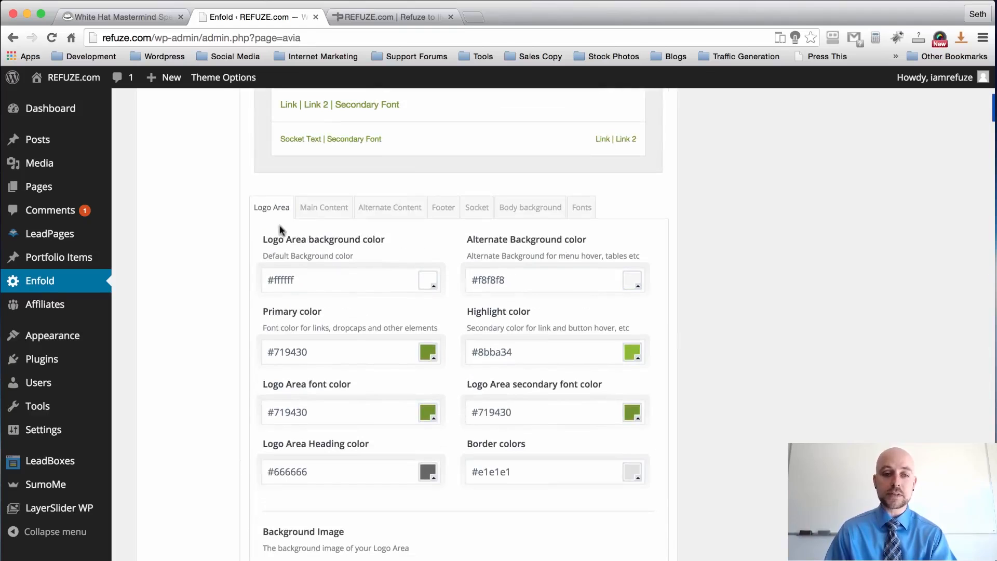
Show the Main Content color settings and compare them with the main content heading, text and links in the preview.
{"action": "left_click", "coordinate": [329, 211]}
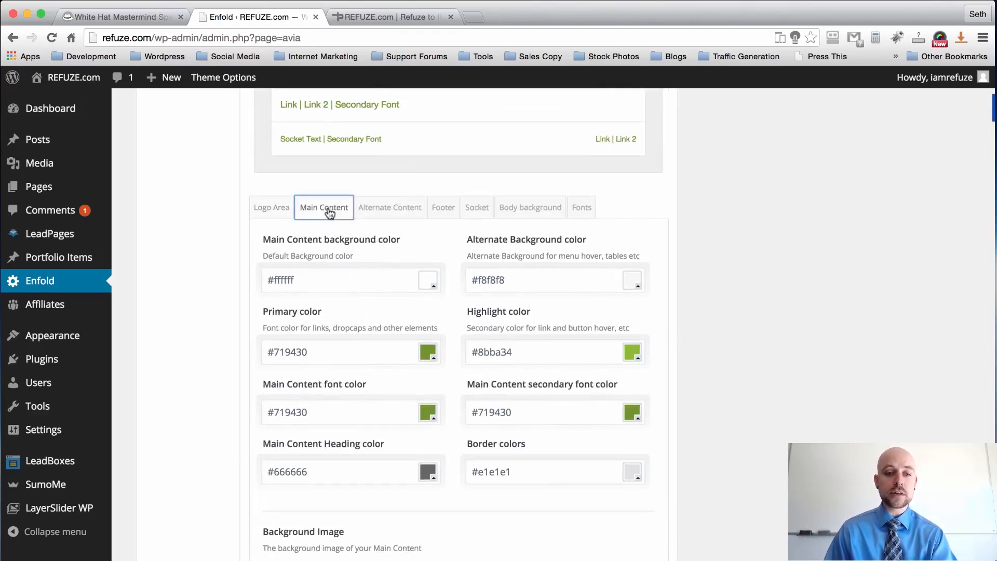
{"action": "scroll", "coordinate": [804, 323], "scroll_direction": "up", "scroll_amount": 9}
{"action": "scroll", "coordinate": [805, 327], "scroll_direction": "up", "scroll_amount": 2}
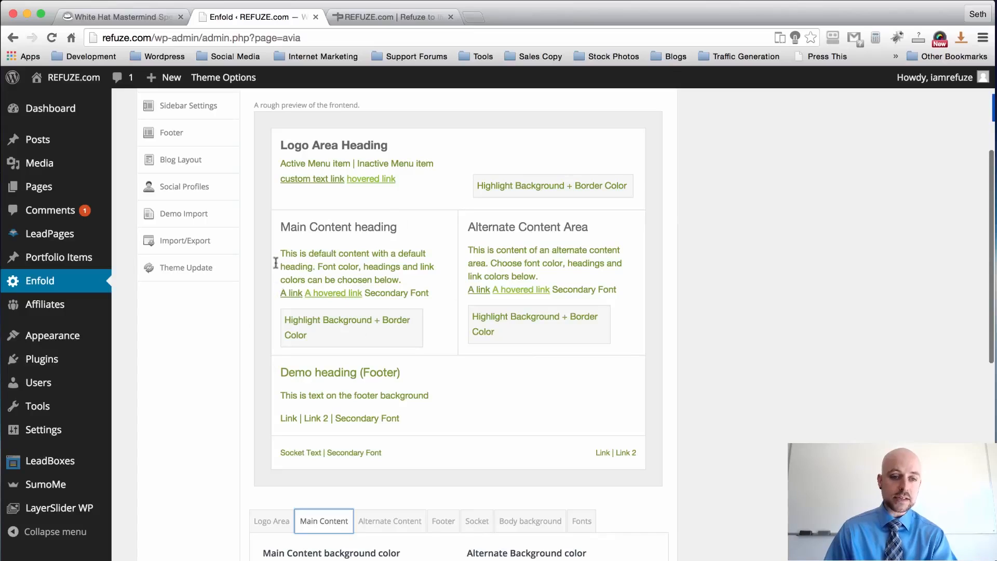
{"action": "left_click_drag", "start_coordinate": [412, 229], "coordinate": [277, 220]}
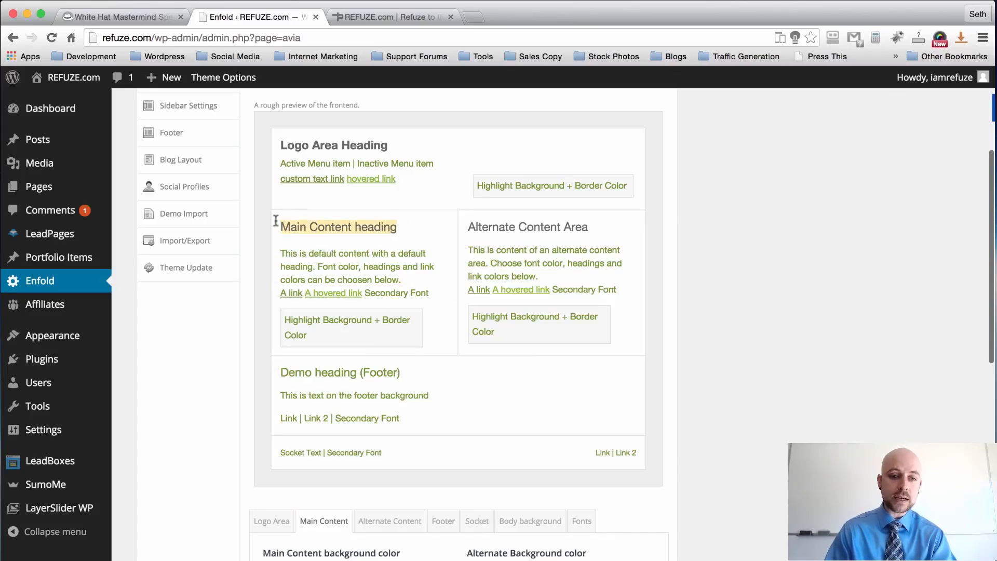
{"action": "left_click", "coordinate": [349, 262]}
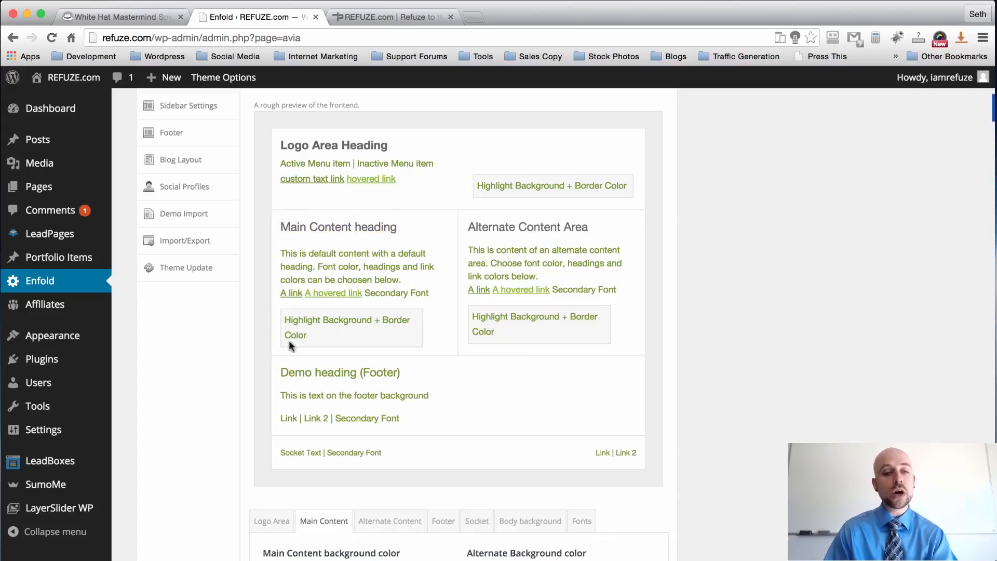
{"action": "scroll", "coordinate": [695, 235], "scroll_direction": "down", "scroll_amount": 1}
{"action": "scroll", "coordinate": [695, 234], "scroll_direction": "down", "scroll_amount": 3}
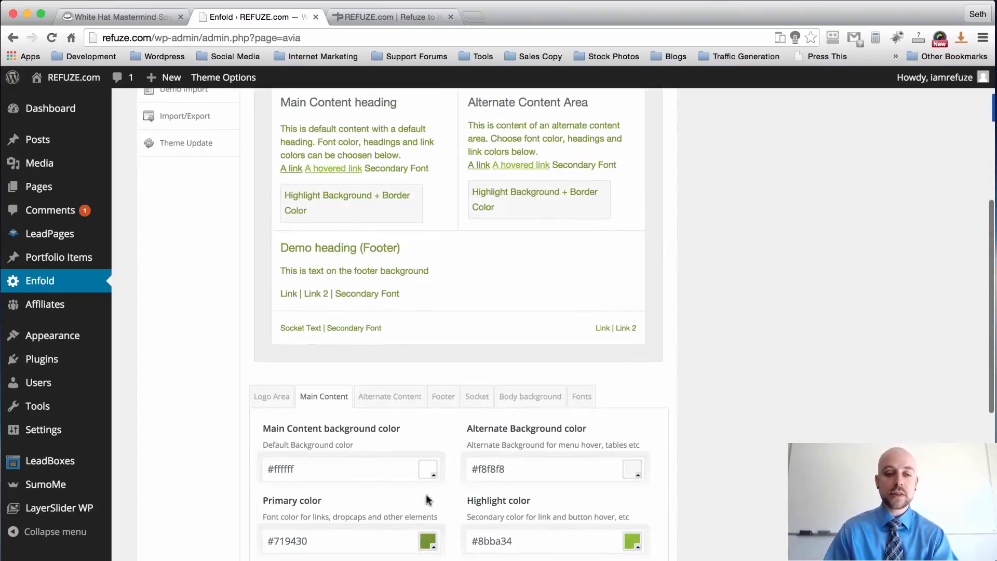
{"action": "scroll", "coordinate": [457, 500], "scroll_direction": "up", "scroll_amount": 2}
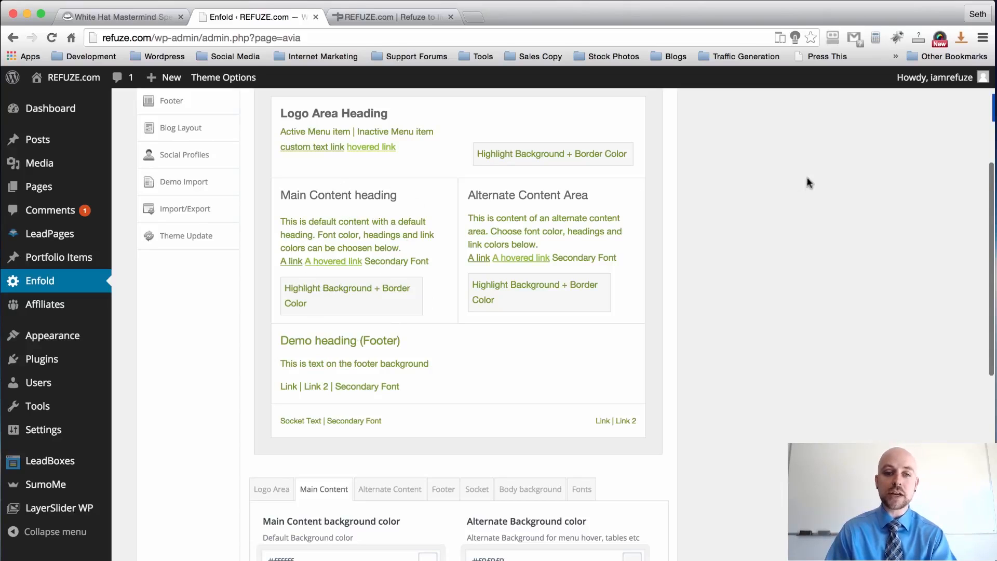
{"action": "scroll", "coordinate": [810, 181], "scroll_direction": "down", "scroll_amount": 6}
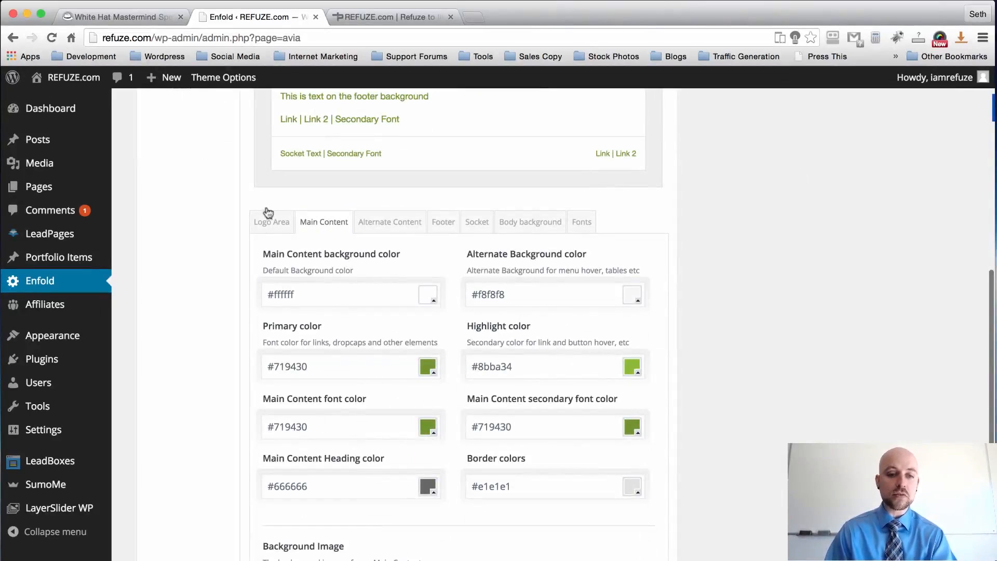
Show the Alternate Content color settings and compare them with the alternate content area in the front-end preview.
{"action": "left_click", "coordinate": [389, 224]}
{"action": "scroll", "coordinate": [768, 262], "scroll_direction": "up", "scroll_amount": 5}
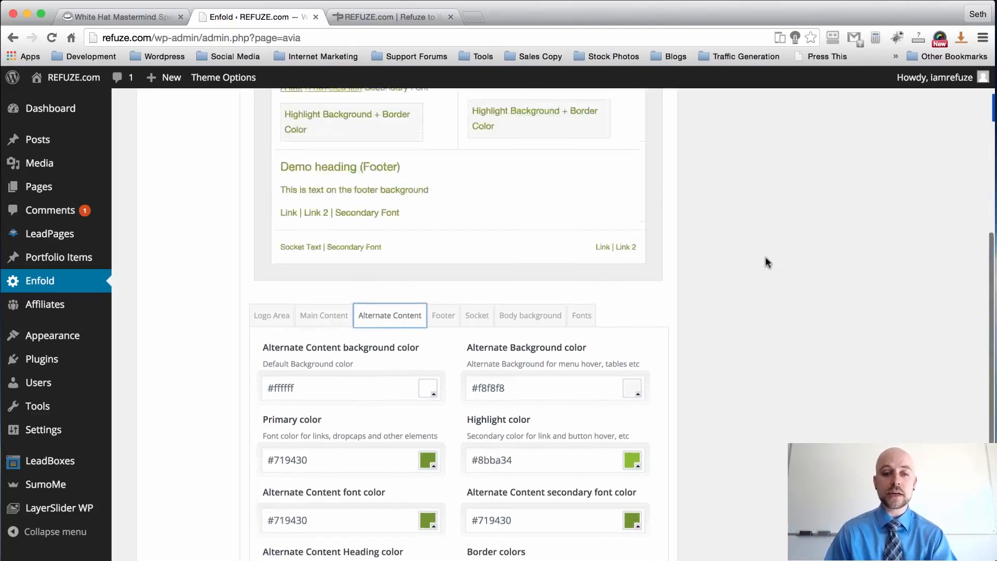
{"action": "scroll", "coordinate": [768, 262], "scroll_direction": "up", "scroll_amount": 3}
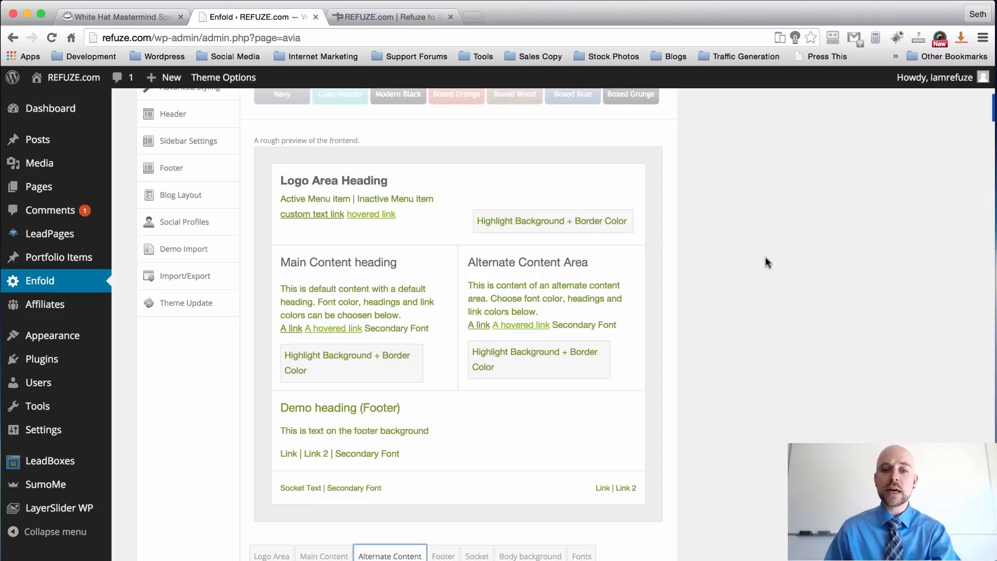
{"action": "scroll", "coordinate": [767, 261], "scroll_direction": "down", "scroll_amount": 2}
{"action": "scroll", "coordinate": [679, 141], "scroll_direction": "down", "scroll_amount": 2}
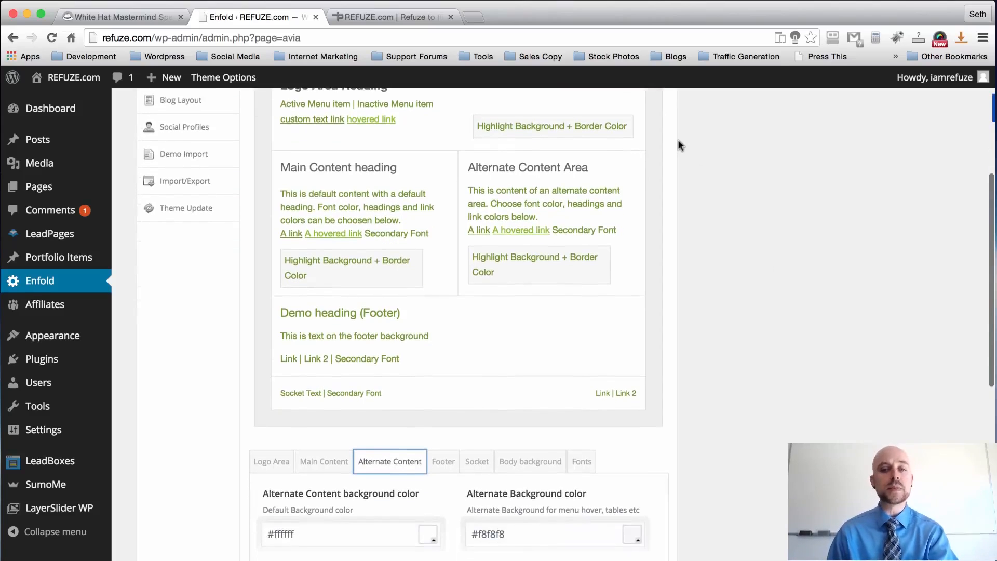
{"action": "scroll", "coordinate": [678, 141], "scroll_direction": "down", "scroll_amount": 3}
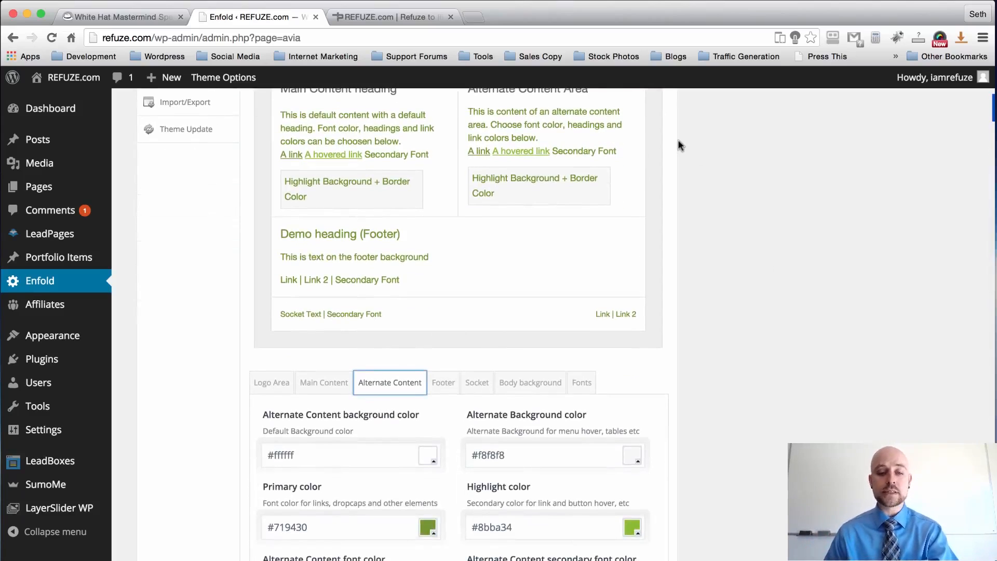
{"action": "scroll", "coordinate": [678, 140], "scroll_direction": "down", "scroll_amount": 1}
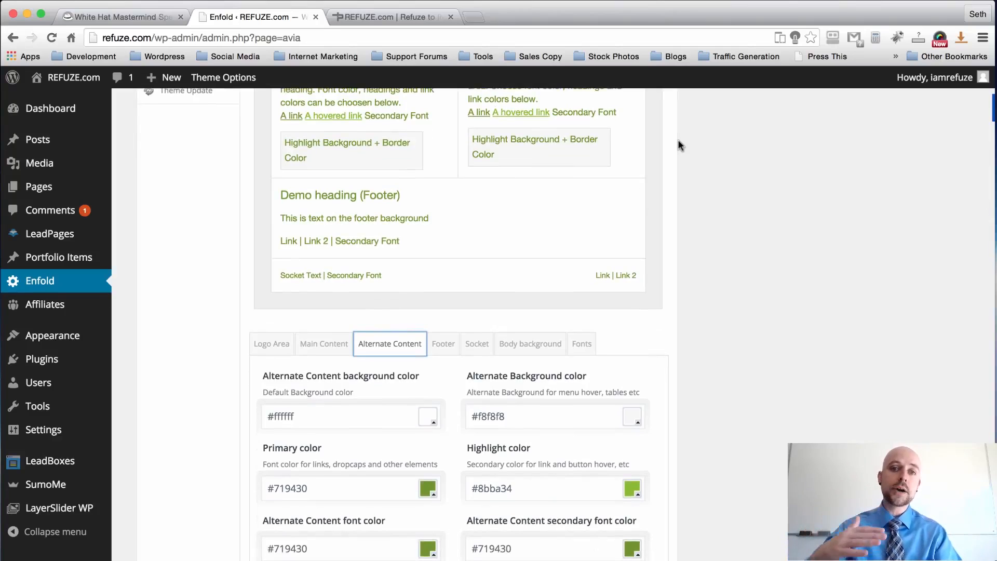
{"action": "scroll", "coordinate": [678, 139], "scroll_direction": "down", "scroll_amount": 1}
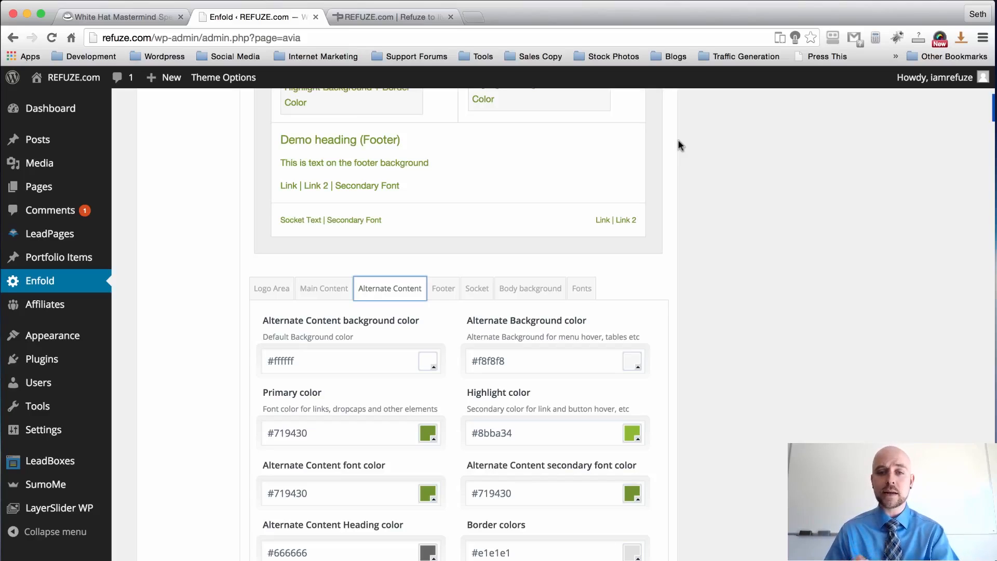
Set the Alternate Content background image to the floral-dark.png pattern and check it in the front-end preview.
{"action": "scroll", "coordinate": [677, 139], "scroll_direction": "down", "scroll_amount": 3}
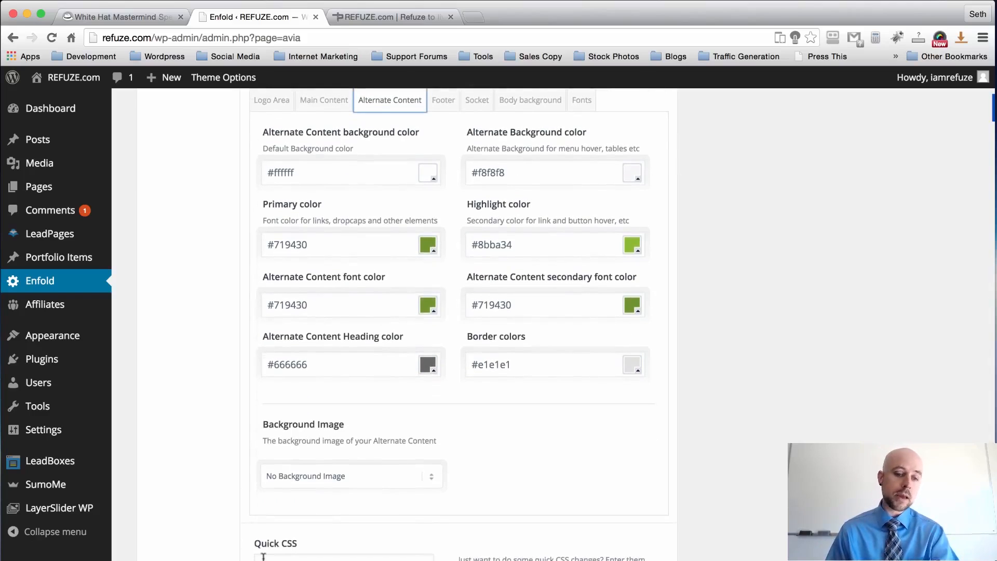
{"action": "scroll", "coordinate": [476, 416], "scroll_direction": "down", "scroll_amount": 1}
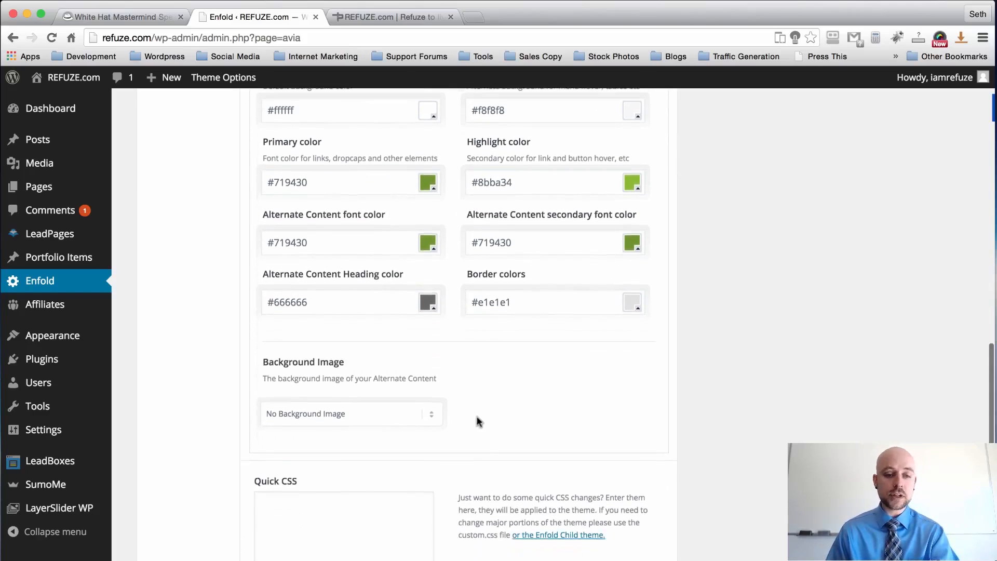
{"action": "left_click", "coordinate": [423, 418]}
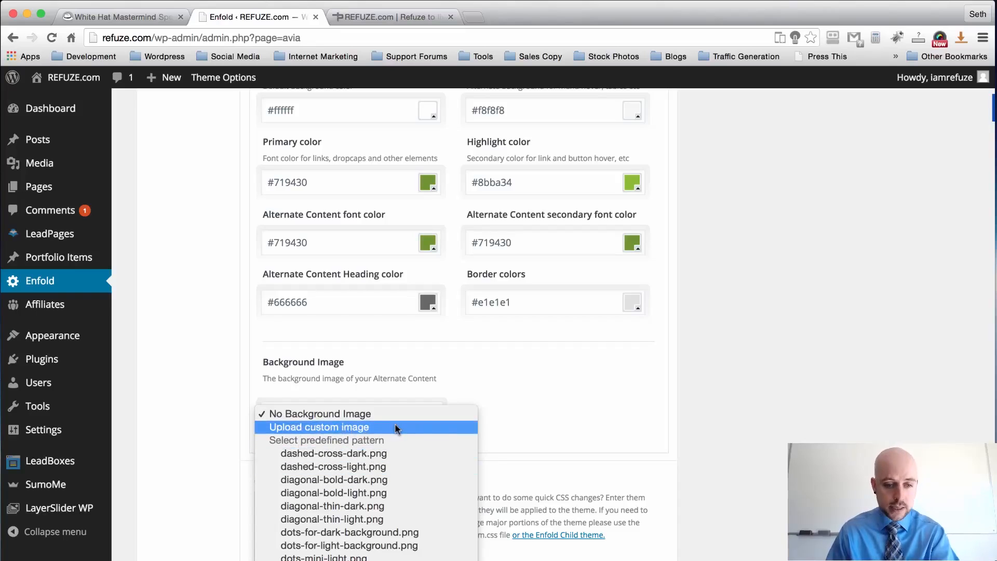
{"action": "scroll", "coordinate": [394, 423], "scroll_direction": "down", "scroll_amount": 5}
{"action": "scroll", "coordinate": [395, 422], "scroll_direction": "down", "scroll_amount": 5}
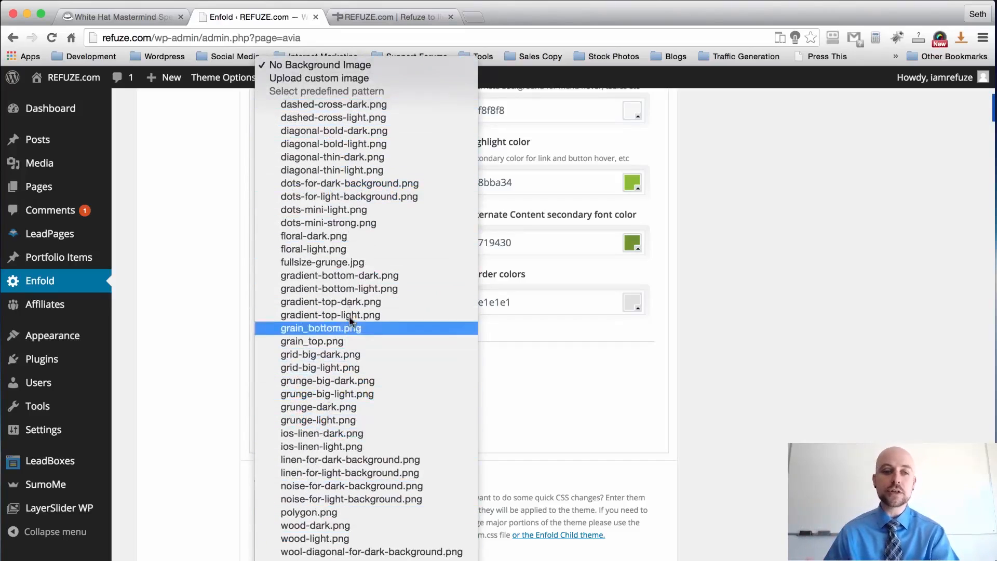
{"action": "left_click", "coordinate": [358, 232]}
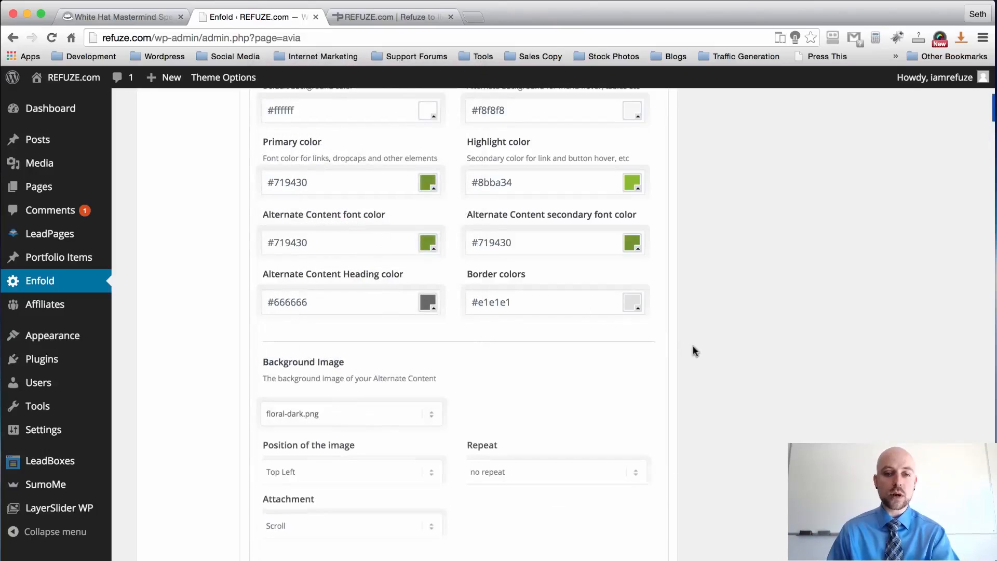
{"action": "scroll", "coordinate": [690, 345], "scroll_direction": "up", "scroll_amount": 10}
{"action": "scroll", "coordinate": [695, 352], "scroll_direction": "down", "scroll_amount": 5}
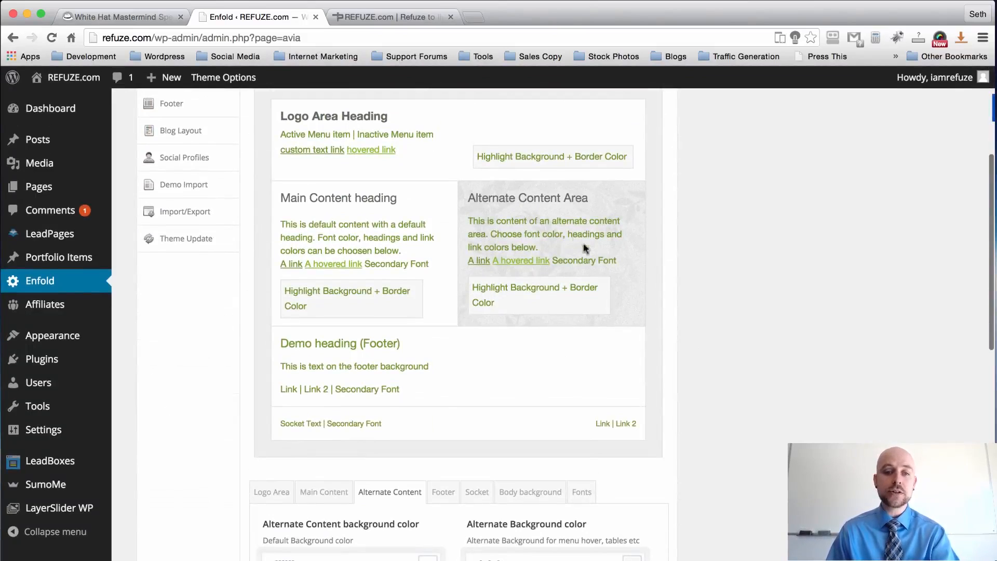
{"action": "scroll", "coordinate": [682, 257], "scroll_direction": "down", "scroll_amount": 5}
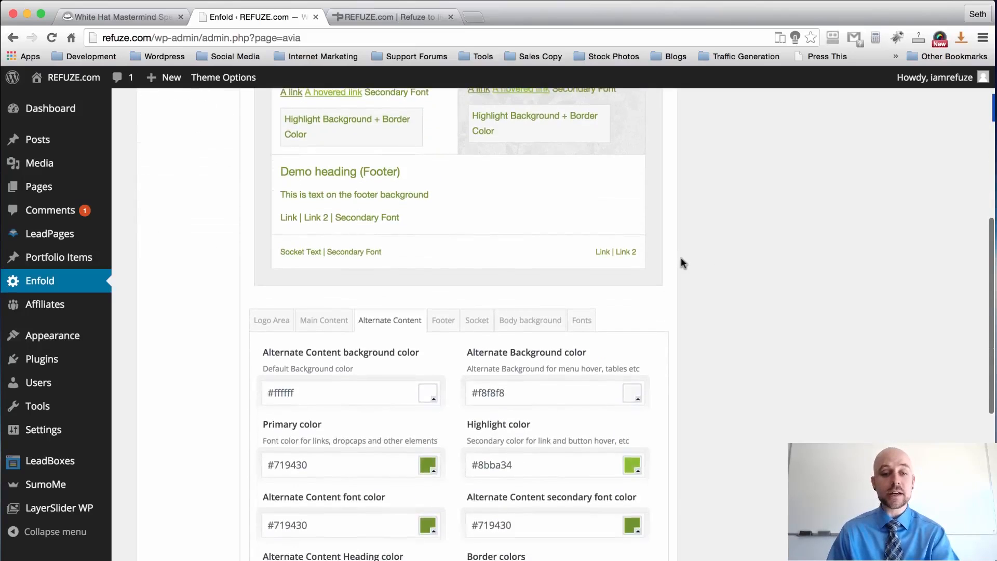
Show the Footer color settings and compare them with the footer area in the front-end preview.
{"action": "left_click", "coordinate": [443, 323]}
{"action": "scroll", "coordinate": [712, 175], "scroll_direction": "down", "scroll_amount": 4}
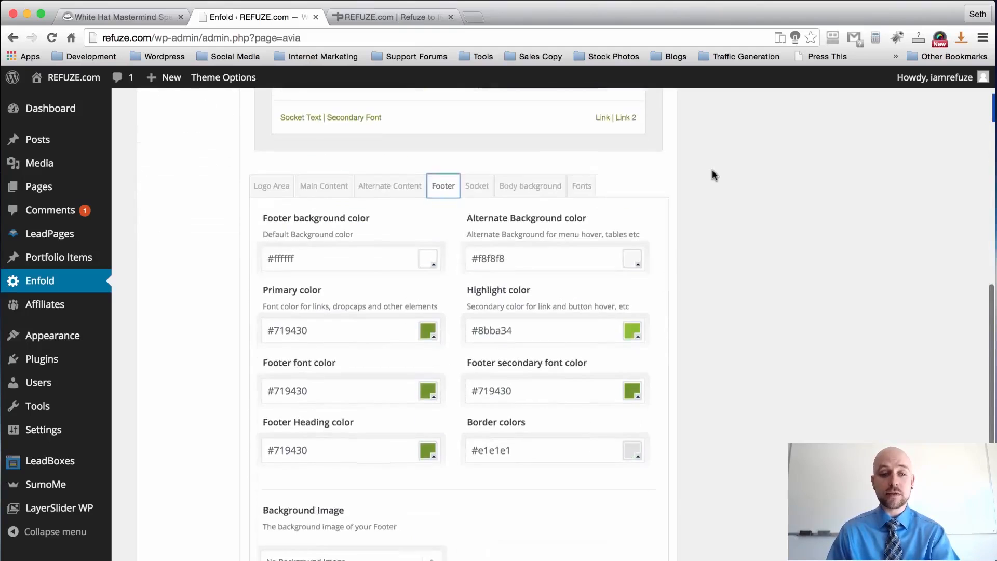
{"action": "scroll", "coordinate": [713, 175], "scroll_direction": "up", "scroll_amount": 5}
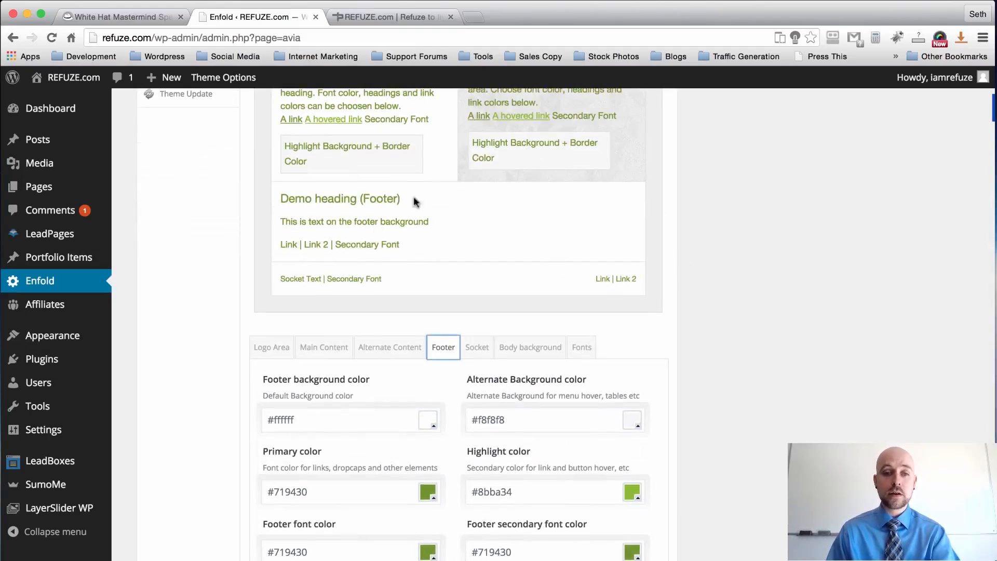
Set the footer background color to the gray #808080 and check the footer area in the preview.
{"action": "scroll", "coordinate": [482, 266], "scroll_direction": "down", "scroll_amount": 1}
{"action": "scroll", "coordinate": [482, 266], "scroll_direction": "down", "scroll_amount": 1}
{"action": "left_click", "coordinate": [299, 388]}
{"action": "mouse_move", "coordinate": [268, 452]}
{"action": "left_mouse_down"}
{"action": "mouse_move", "coordinate": [258, 441]}
{"action": "mouse_move", "coordinate": [251, 461]}
{"action": "left_mouse_up"}
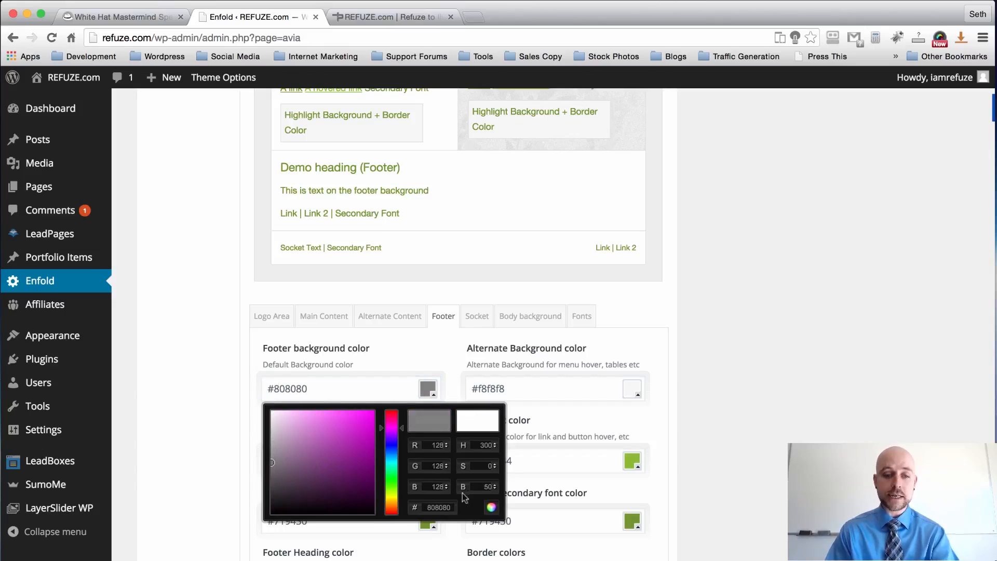
{"action": "left_click", "coordinate": [490, 507]}
{"action": "left_click", "coordinate": [725, 347]}
{"action": "scroll", "coordinate": [725, 347], "scroll_direction": "up", "scroll_amount": 3}
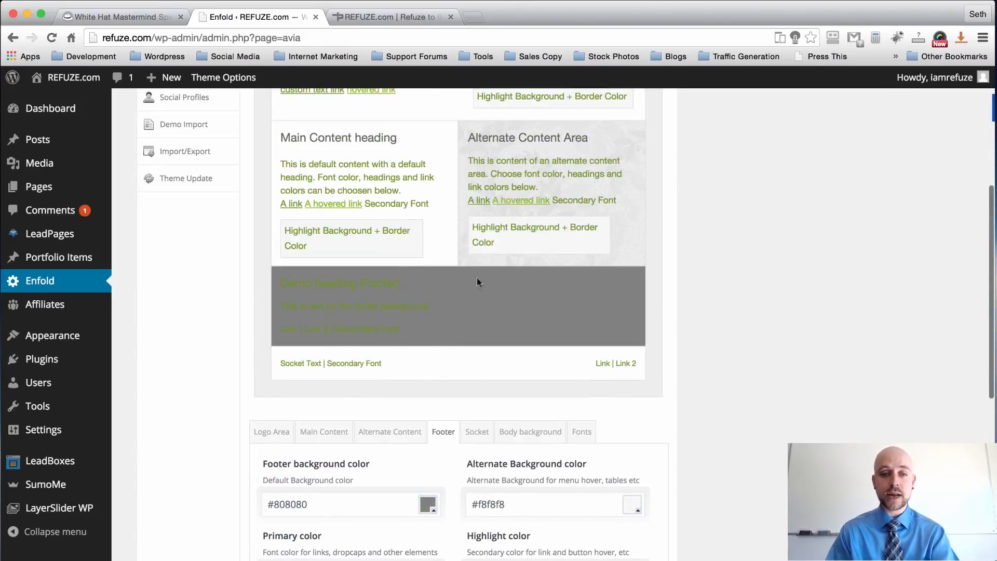
{"action": "scroll", "coordinate": [697, 284], "scroll_direction": "up", "scroll_amount": 3}
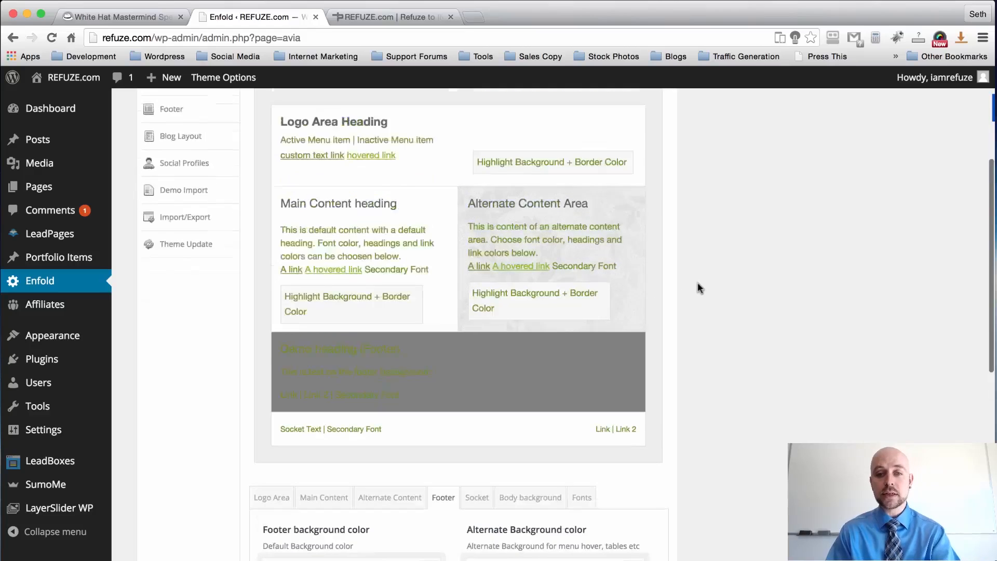
{"action": "scroll", "coordinate": [697, 283], "scroll_direction": "down", "scroll_amount": 4}
{"action": "scroll", "coordinate": [450, 388], "scroll_direction": "up", "scroll_amount": 3}
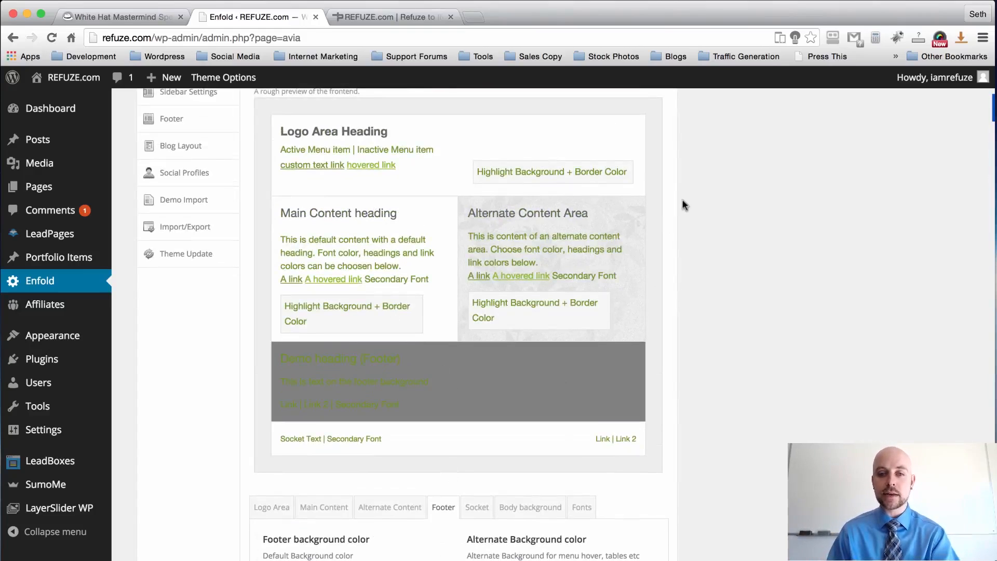
Restore the footer background color to white, #ffffff.
{"action": "scroll", "coordinate": [689, 196], "scroll_direction": "down", "scroll_amount": 4}
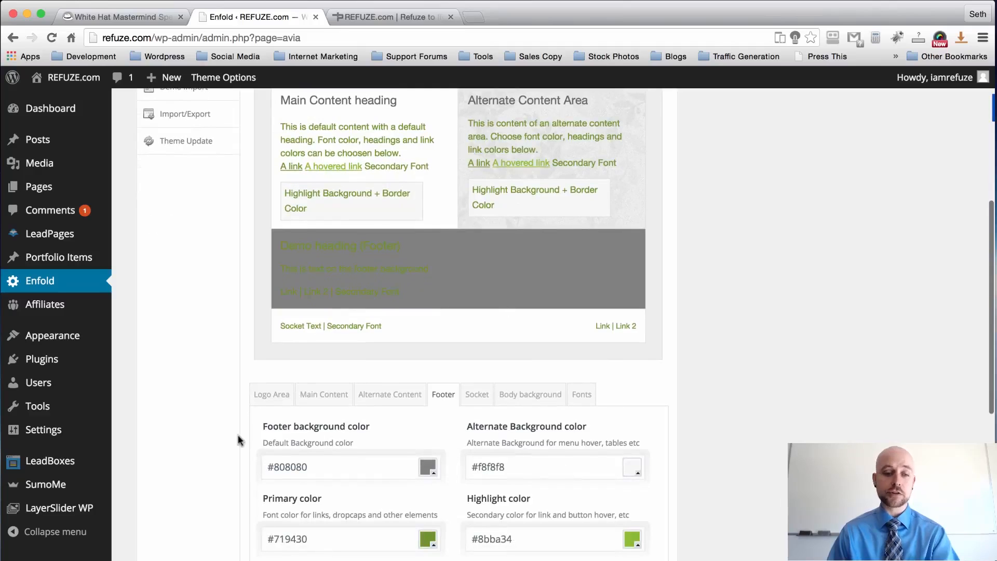
{"action": "left_click", "coordinate": [289, 468]}
{"action": "left_click", "coordinate": [272, 490]}
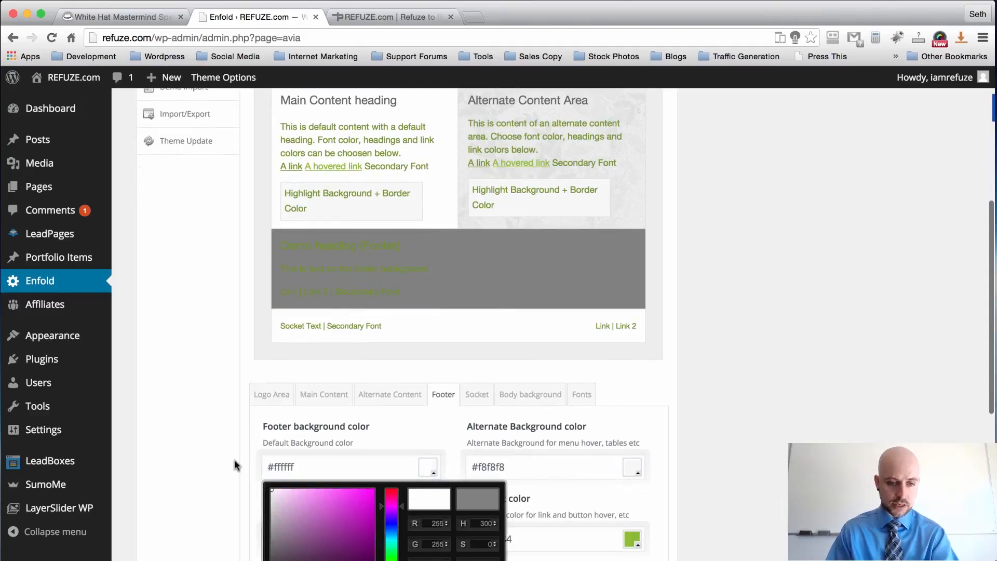
{"action": "left_click", "coordinate": [758, 413]}
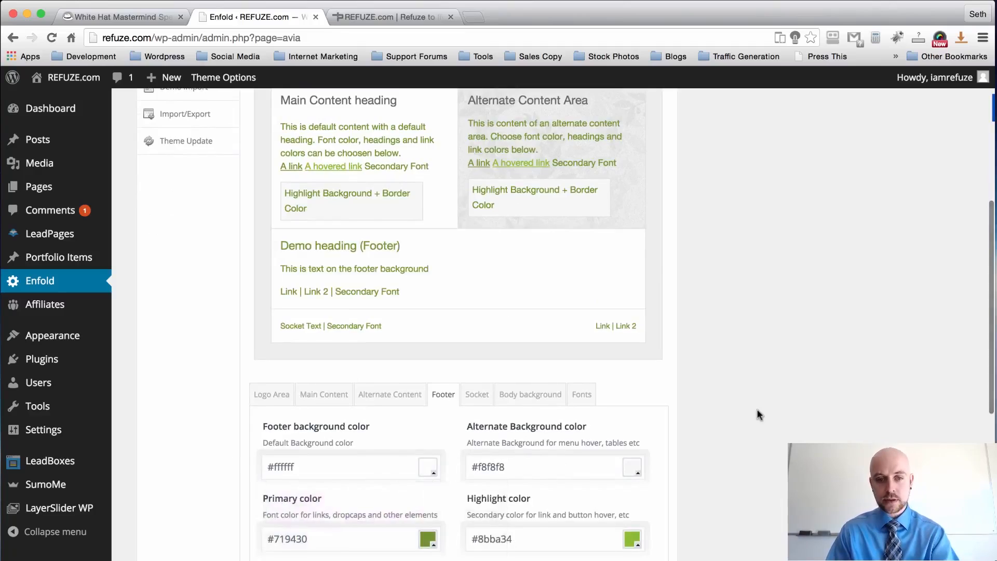
Show the Socket color settings and review its color fields, background image setting and the Quick CSS box.
{"action": "scroll", "coordinate": [759, 413], "scroll_direction": "down", "scroll_amount": 3}
{"action": "left_click", "coordinate": [478, 327]}
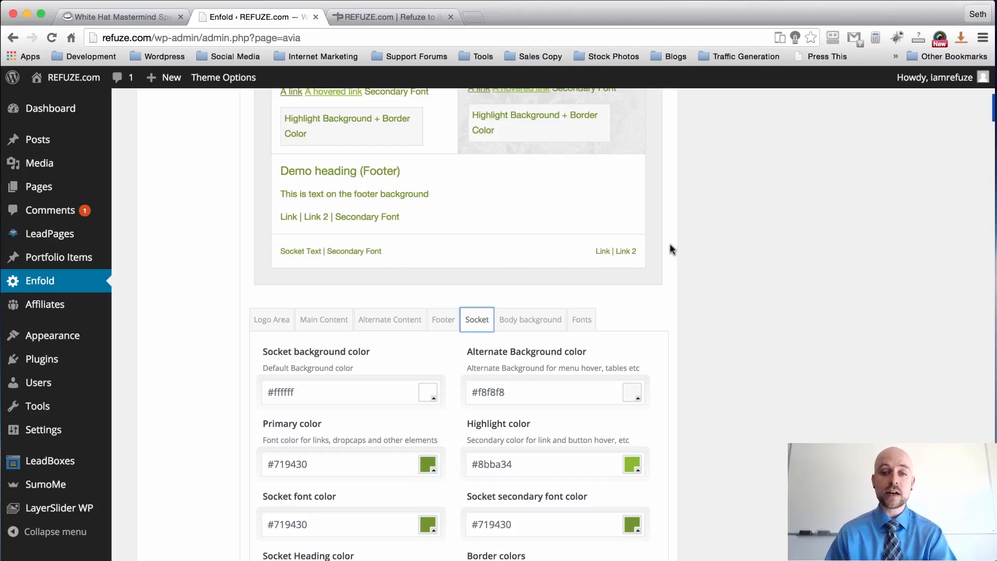
{"action": "scroll", "coordinate": [704, 283], "scroll_direction": "down", "scroll_amount": 7}
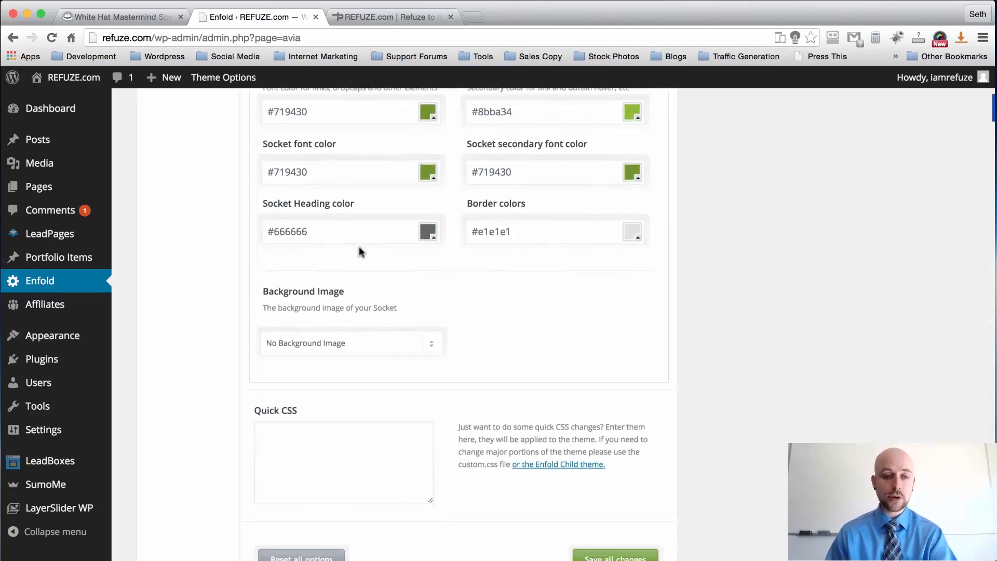
{"action": "left_click", "coordinate": [302, 462]}
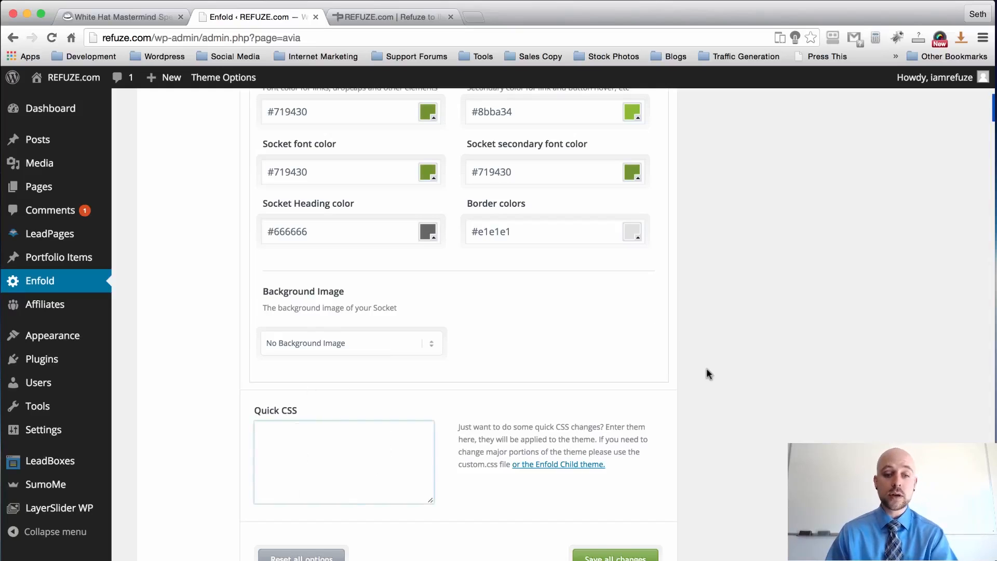
{"action": "scroll", "coordinate": [708, 373], "scroll_direction": "up", "scroll_amount": 4}
{"action": "scroll", "coordinate": [707, 367], "scroll_direction": "up", "scroll_amount": 2}
{"action": "scroll", "coordinate": [707, 367], "scroll_direction": "down", "scroll_amount": 1}
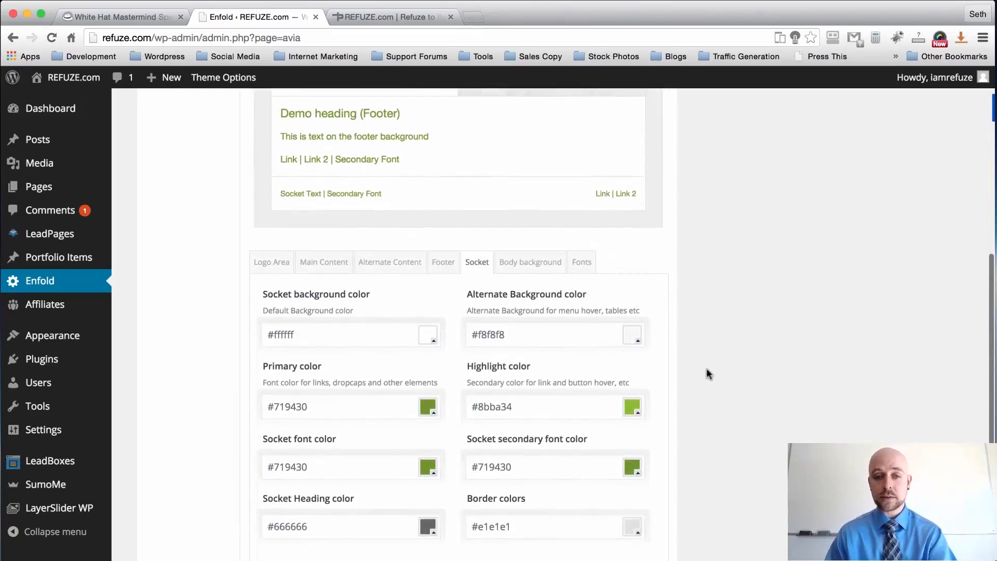
Show the Body background settings and review the available background image patterns without choosing one.
{"action": "left_click", "coordinate": [537, 271]}
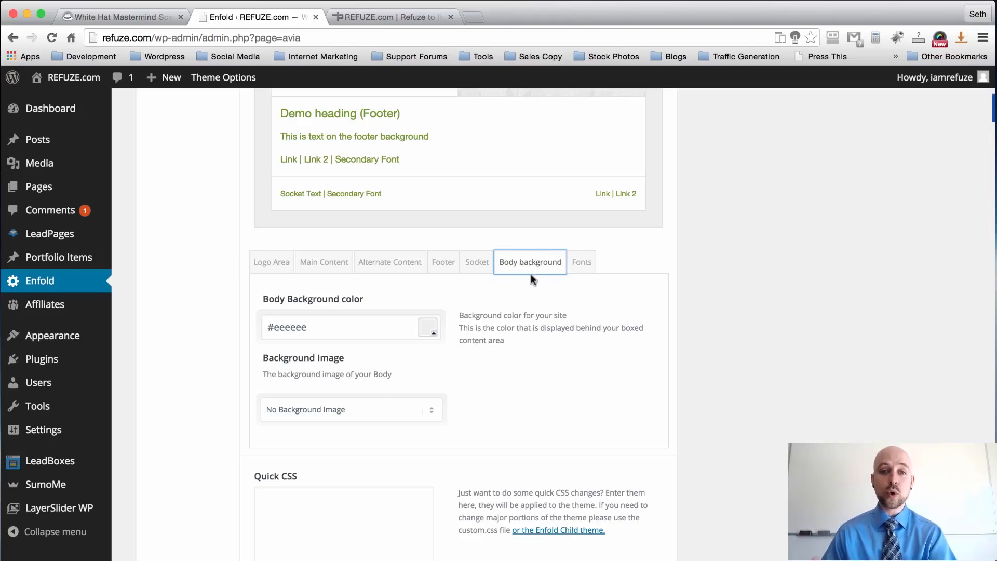
{"action": "left_click", "coordinate": [412, 409]}
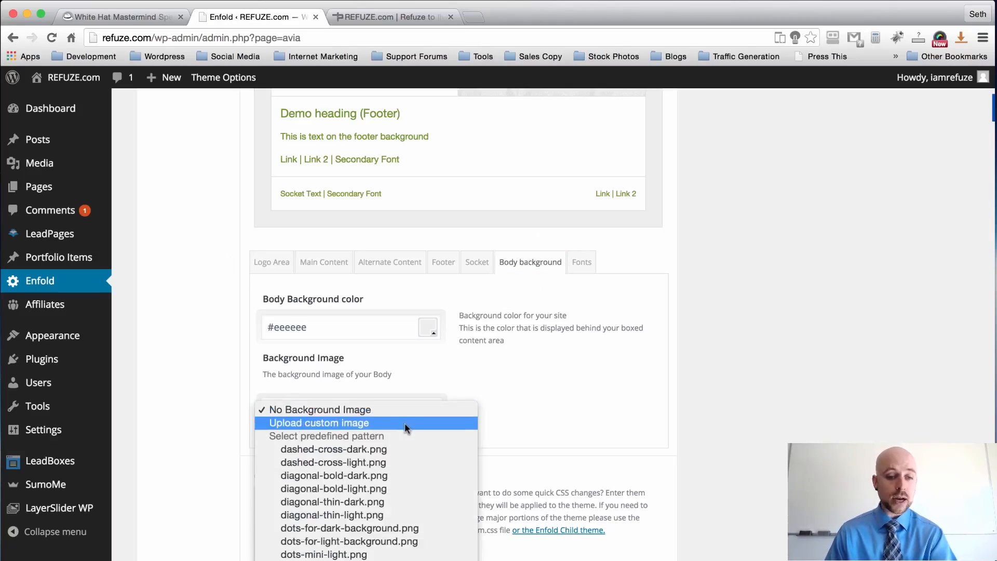
{"action": "scroll", "coordinate": [378, 485], "scroll_direction": "down", "scroll_amount": 10}
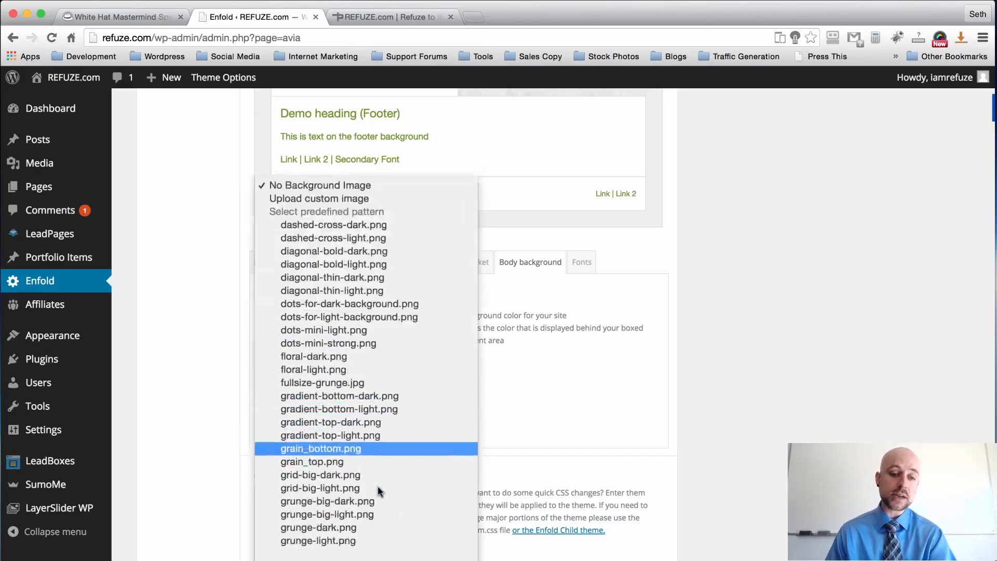
{"action": "left_click", "coordinate": [719, 259]}
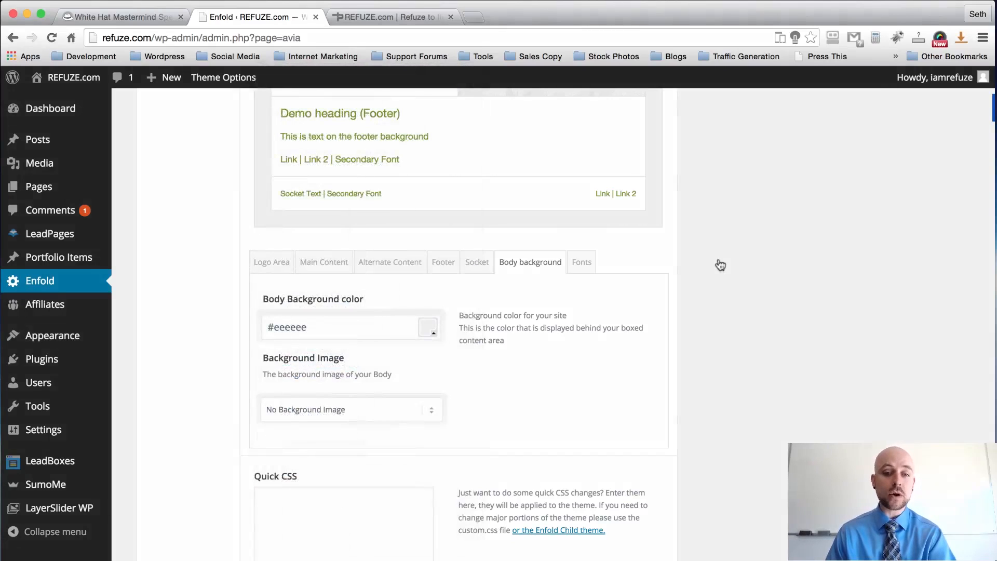
{"action": "scroll", "coordinate": [720, 265], "scroll_direction": "up", "scroll_amount": 1}
{"action": "scroll", "coordinate": [619, 247], "scroll_direction": "down", "scroll_amount": 3}
Show the Fonts settings for headings, body text and content size, and save all theme option changes.
{"action": "left_click", "coordinate": [581, 224]}
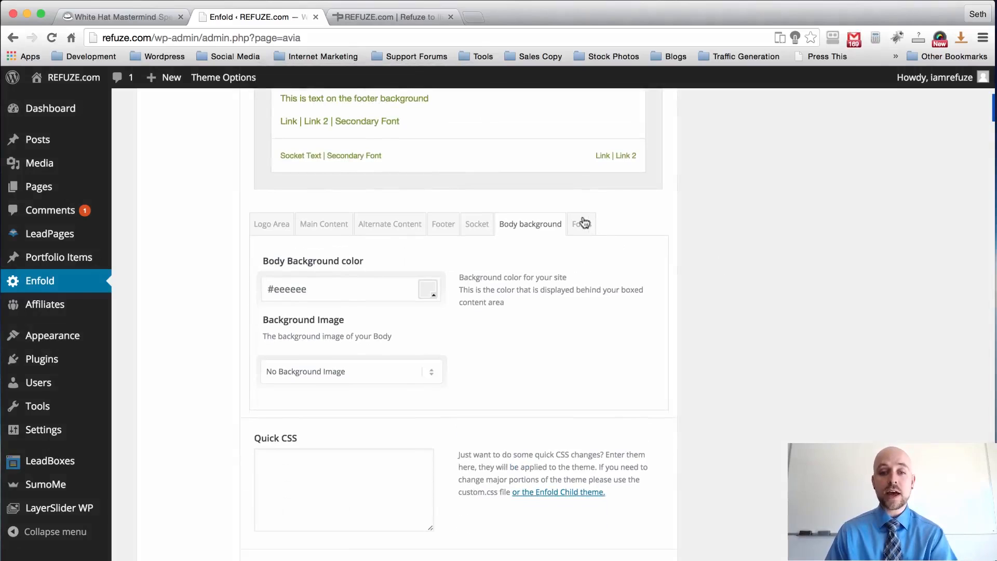
{"action": "scroll", "coordinate": [688, 254], "scroll_direction": "up", "scroll_amount": 1}
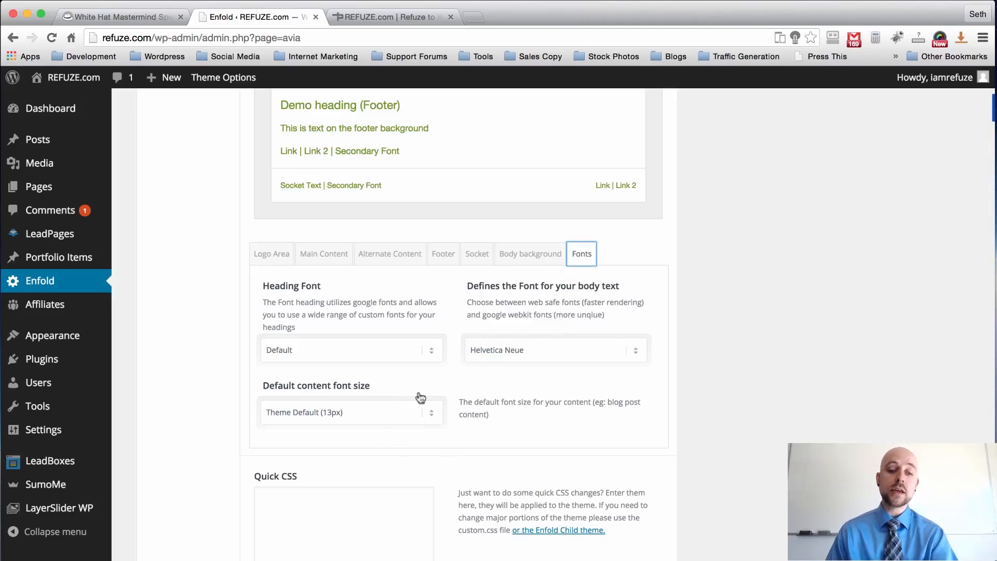
{"action": "scroll", "coordinate": [662, 370], "scroll_direction": "down", "scroll_amount": 1}
{"action": "scroll", "coordinate": [659, 370], "scroll_direction": "down", "scroll_amount": 4}
{"action": "left_click", "coordinate": [604, 513]}
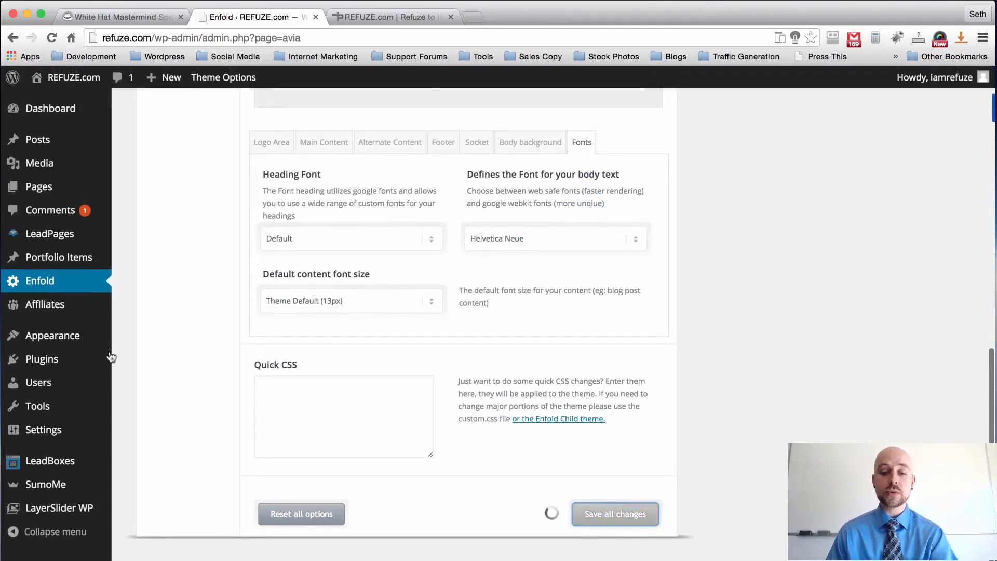
Open the Advanced Styling options and examine the list of elements that can be customized.
{"action": "scroll", "coordinate": [123, 289], "scroll_direction": "up", "scroll_amount": 10}
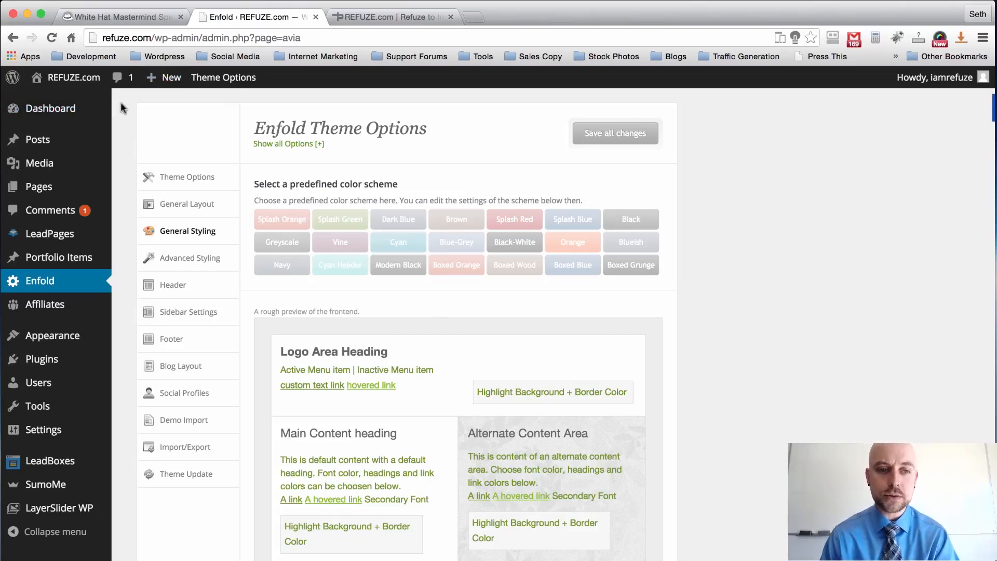
{"action": "scroll", "coordinate": [120, 108], "scroll_direction": "down", "scroll_amount": 1}
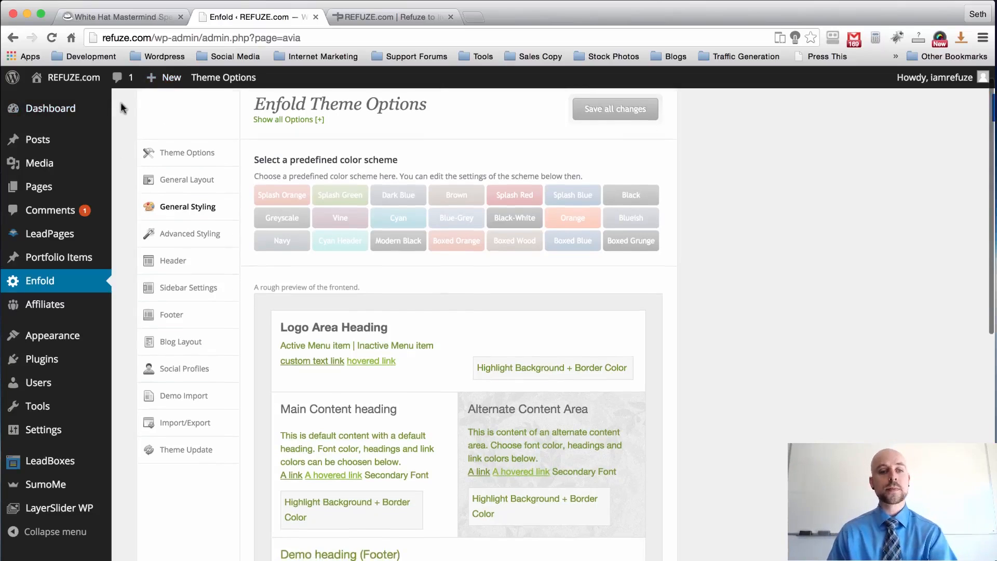
{"action": "left_click", "coordinate": [180, 254]}
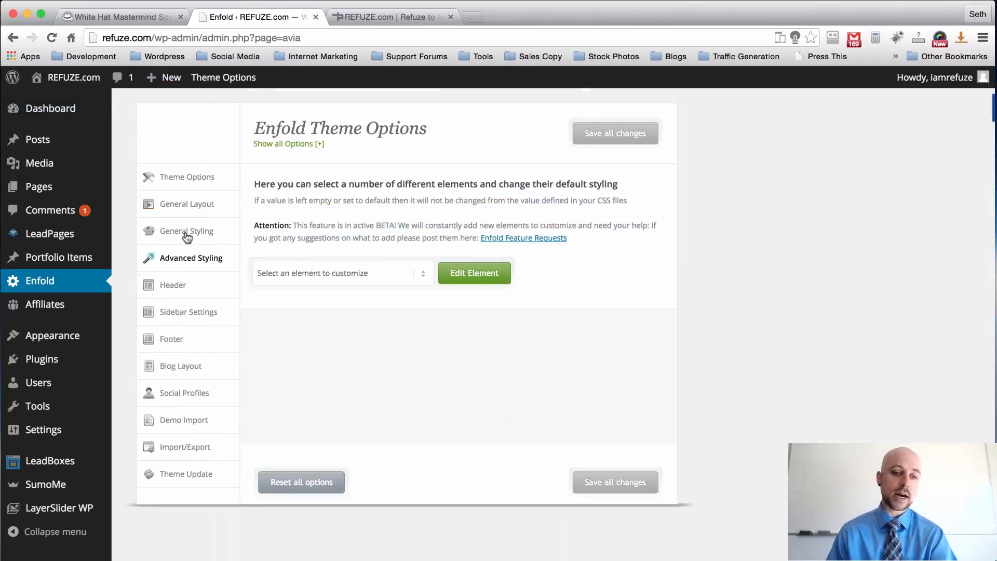
{"action": "left_click", "coordinate": [421, 282]}
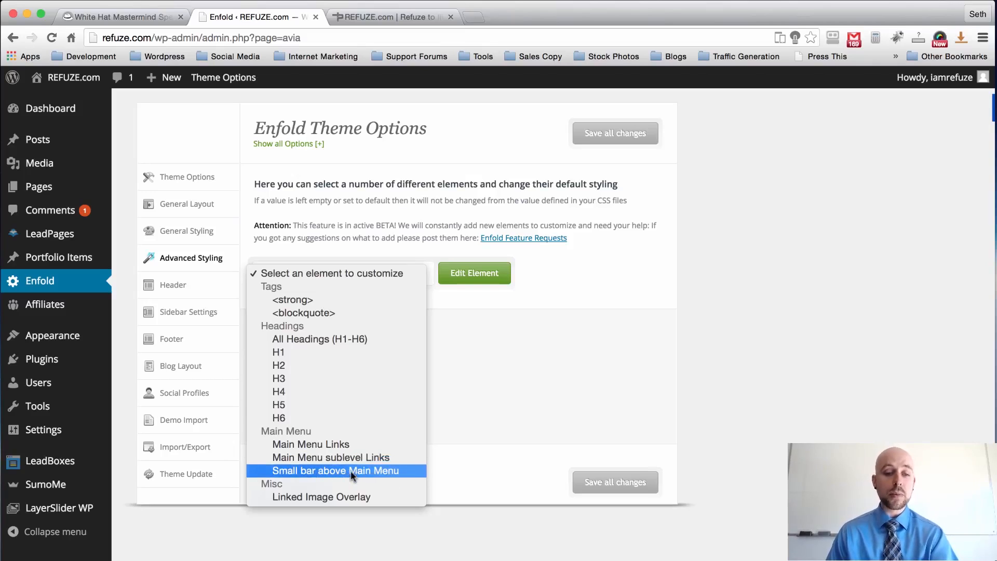
{"action": "left_click", "coordinate": [506, 405]}
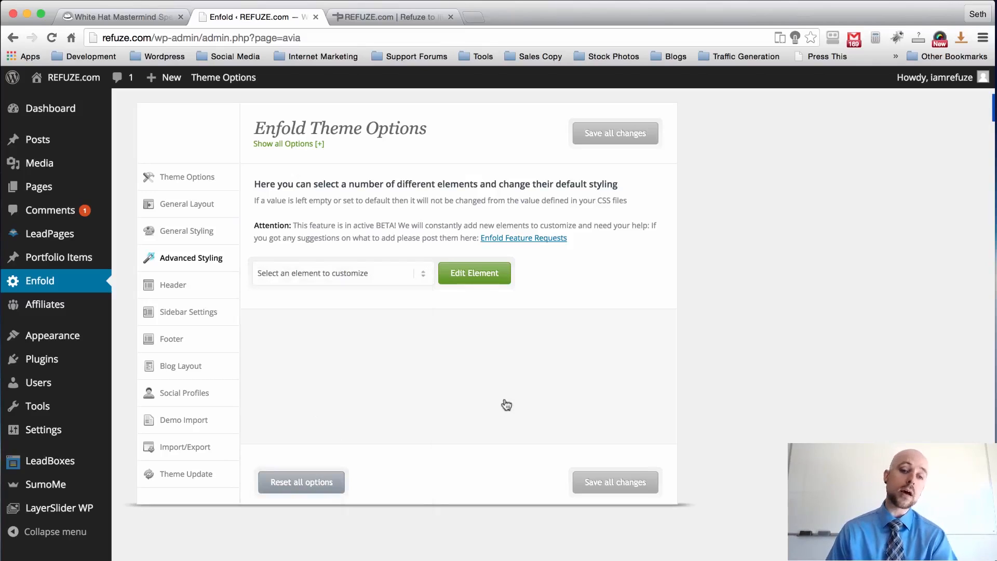
Select the H1 heading as the element to customize and add its styling options.
{"action": "left_click", "coordinate": [390, 281]}
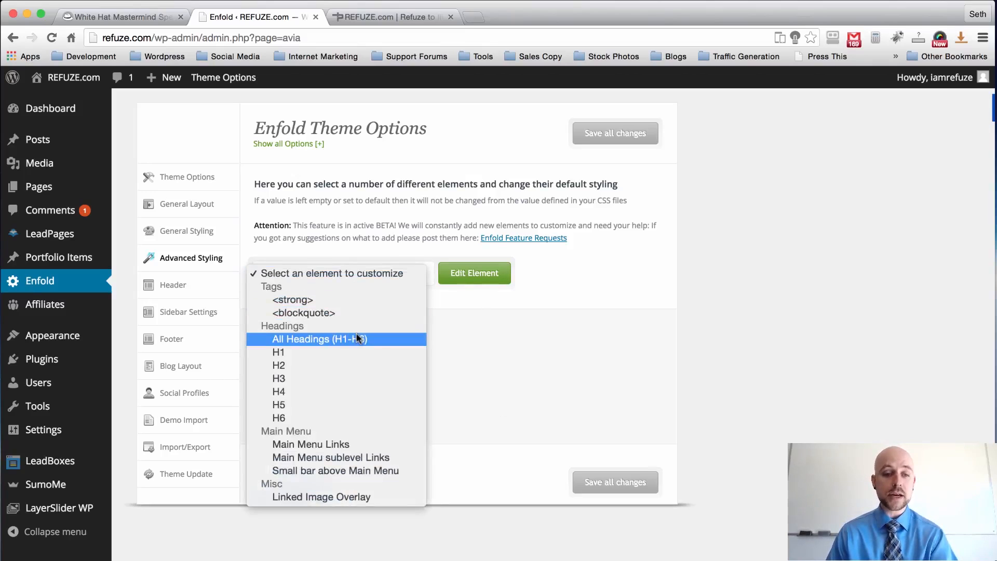
{"action": "left_click", "coordinate": [355, 351]}
{"action": "left_click", "coordinate": [467, 275]}
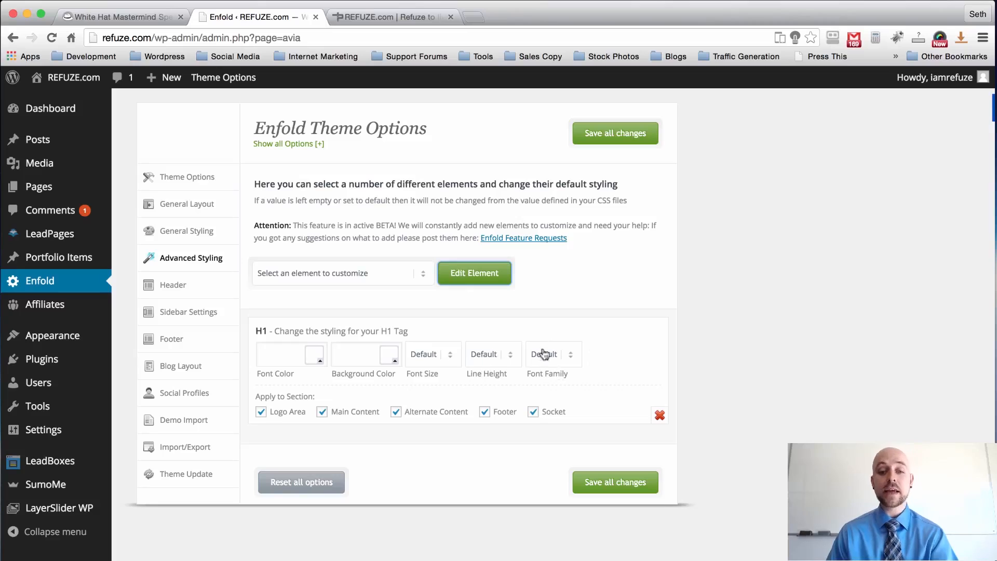
{"action": "left_click", "coordinate": [703, 326]}
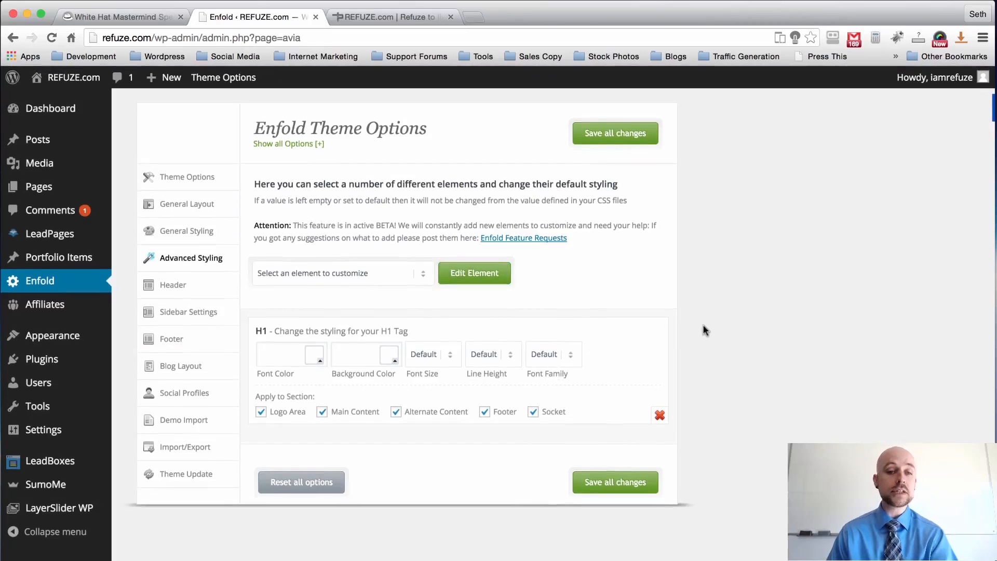
Remove the H1 styling entry from the Advanced Styling options and save all changes.
{"action": "left_click", "coordinate": [660, 415]}
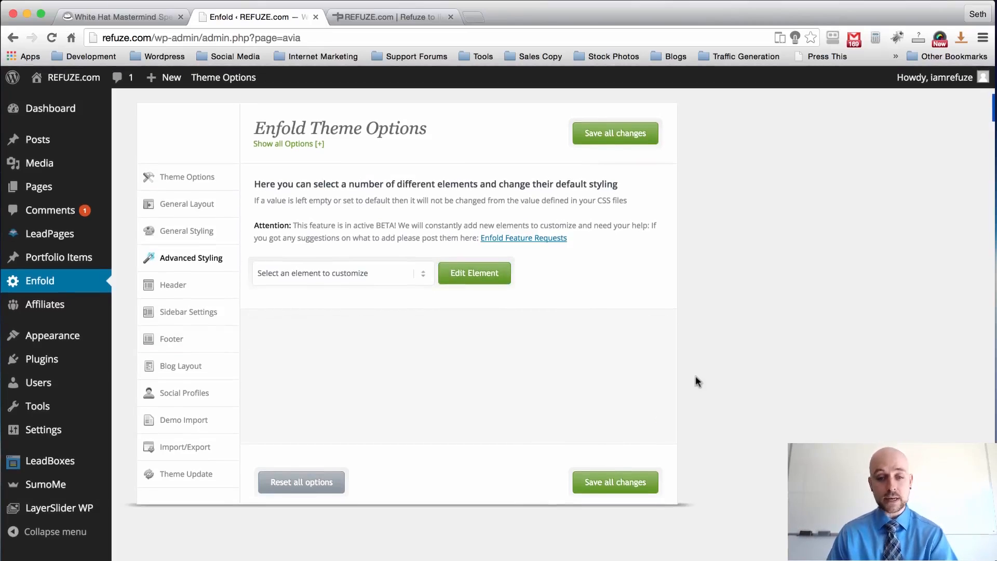
{"action": "left_click", "coordinate": [616, 130]}
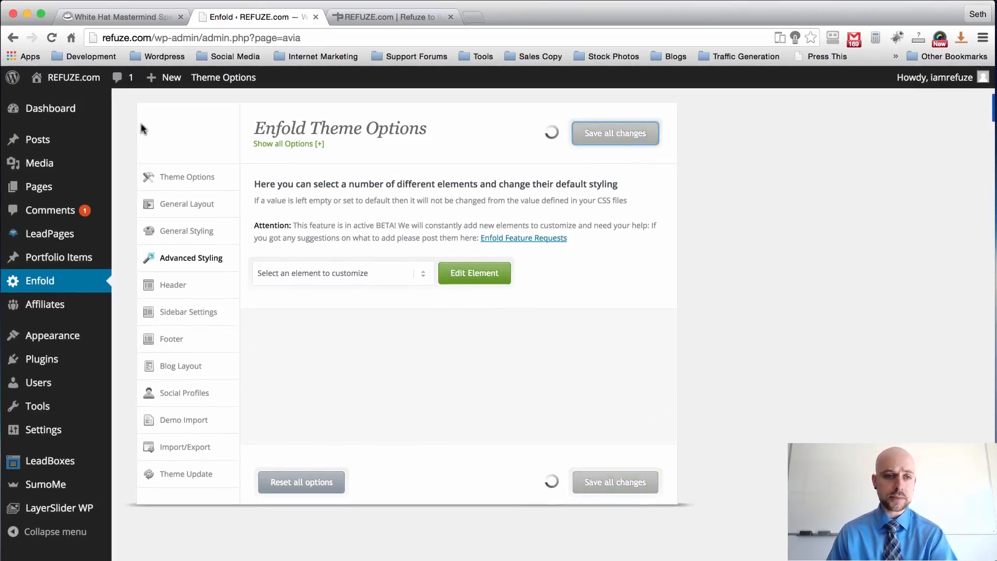
Open the Header options and review the choices for Menu and Logo Position and Header Size without changing them.
{"action": "left_click", "coordinate": [174, 287]}
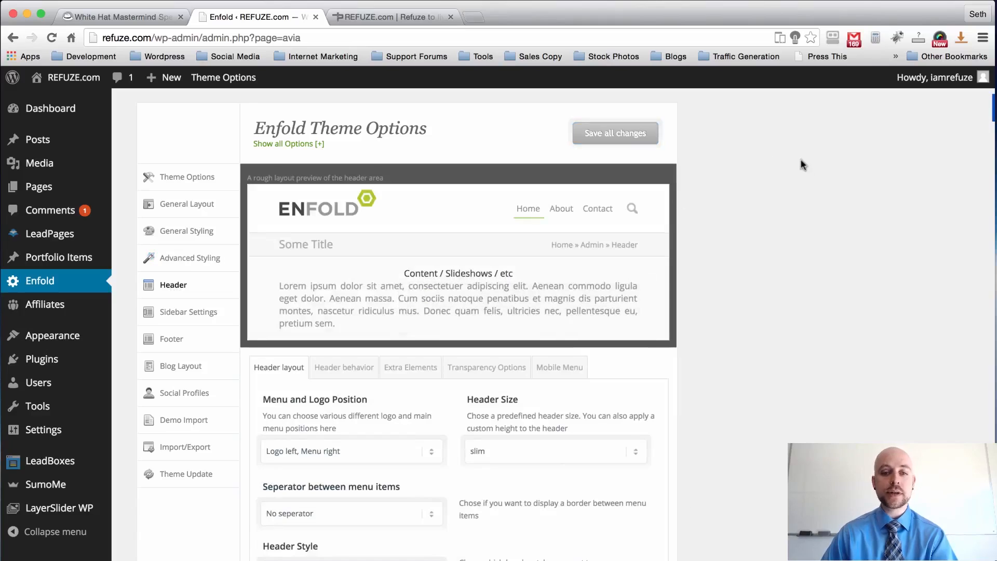
{"action": "scroll", "coordinate": [755, 161], "scroll_direction": "down", "scroll_amount": 2}
{"action": "scroll", "coordinate": [755, 162], "scroll_direction": "down", "scroll_amount": 2}
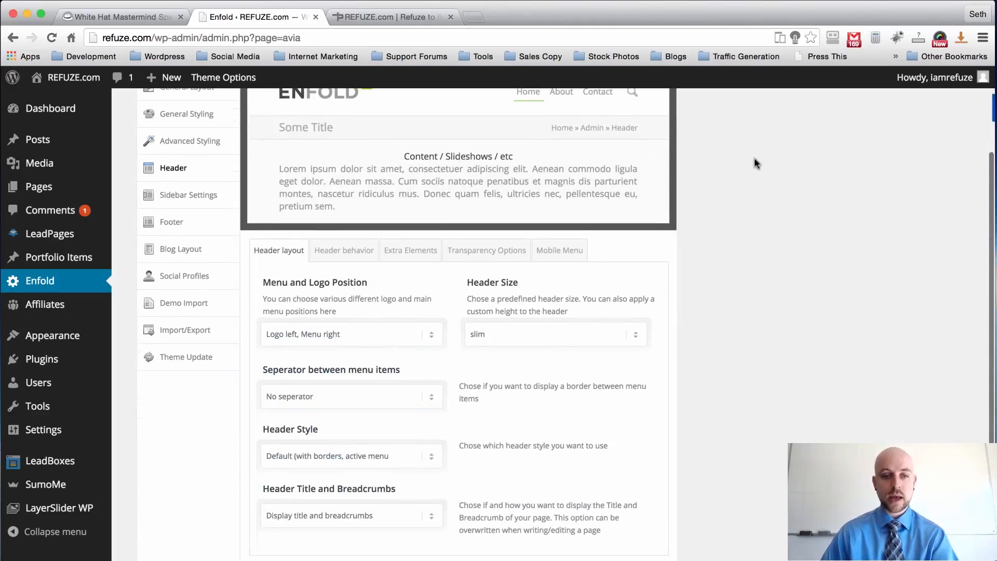
{"action": "scroll", "coordinate": [754, 163], "scroll_direction": "down", "scroll_amount": 2}
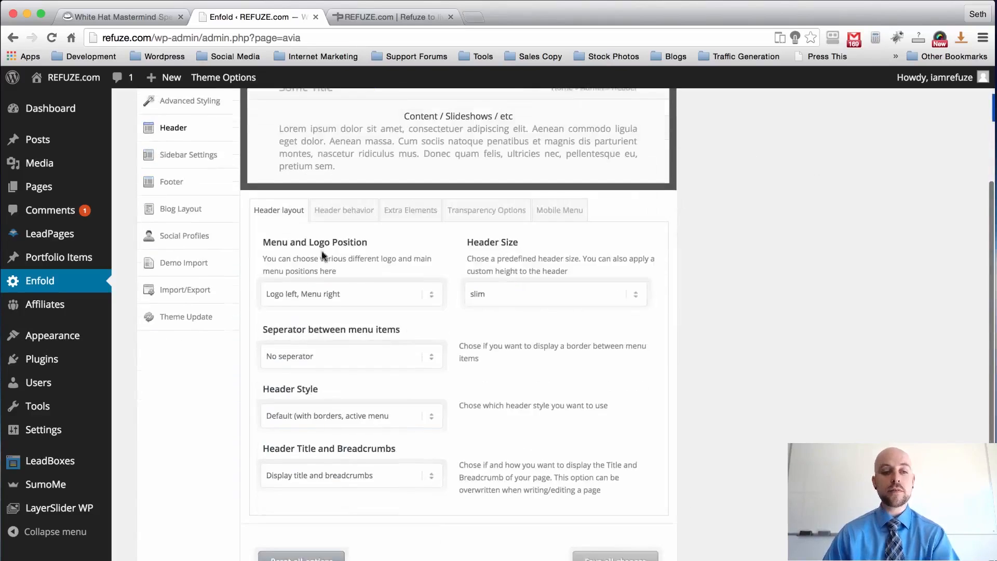
{"action": "left_click", "coordinate": [410, 297]}
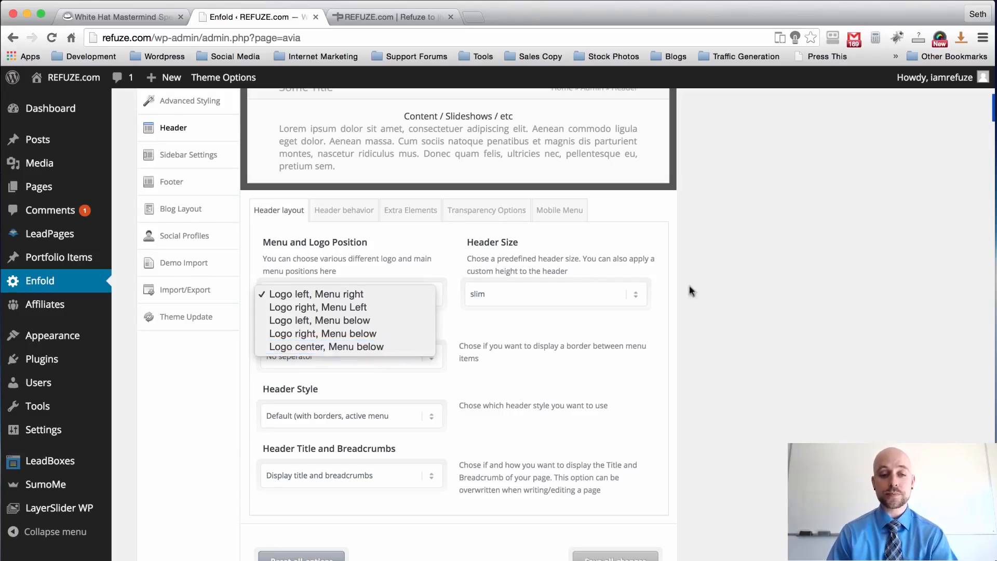
{"action": "left_click", "coordinate": [625, 295]}
{"action": "left_click", "coordinate": [615, 296]}
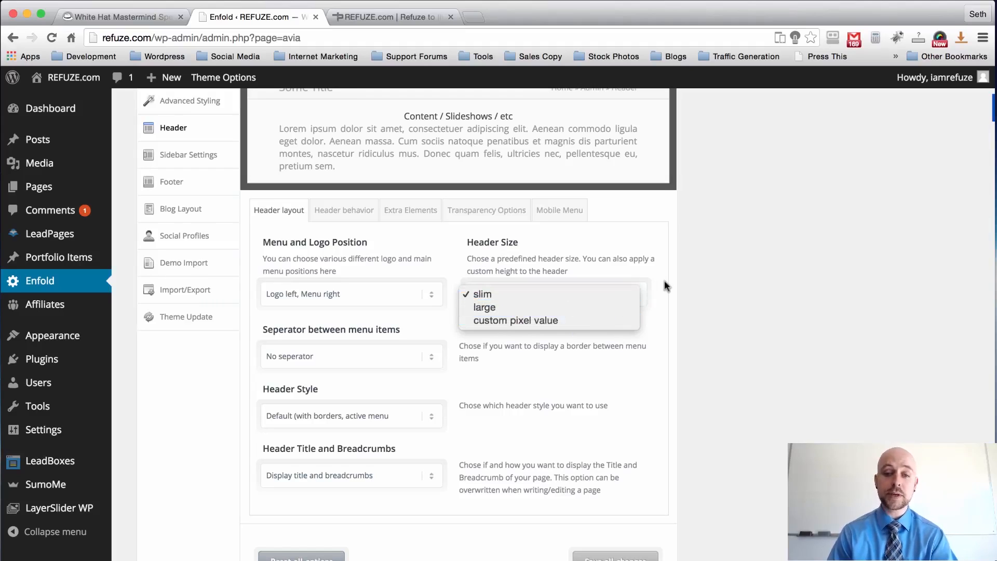
{"action": "left_click", "coordinate": [700, 260]}
{"action": "scroll", "coordinate": [699, 260], "scroll_direction": "down", "scroll_amount": 2}
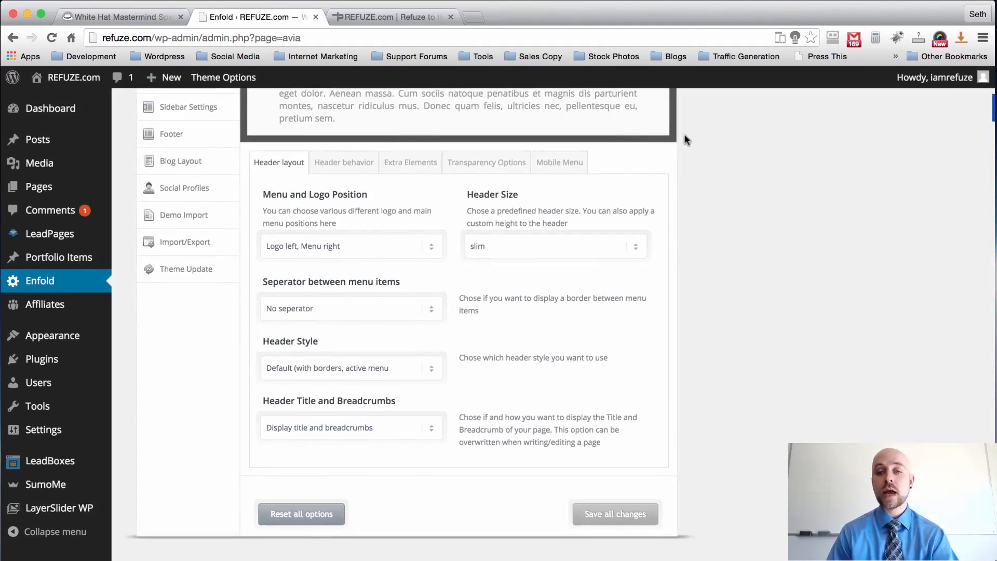
Examine the choices for the menu item separator, Header Title and Breadcrumbs, and Header Size, keeping the current selections.
{"action": "scroll", "coordinate": [685, 135], "scroll_direction": "up", "scroll_amount": 5}
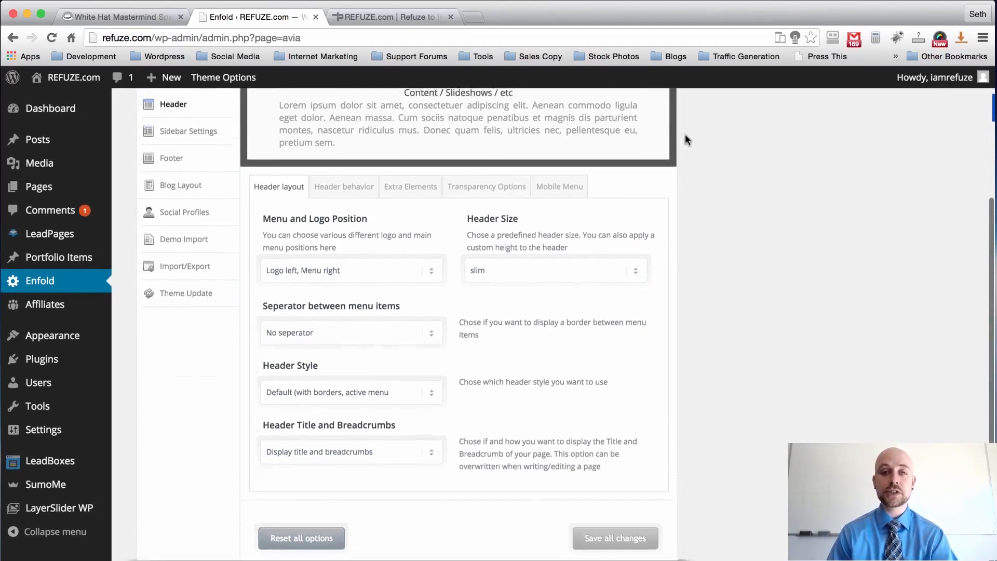
{"action": "scroll", "coordinate": [685, 134], "scroll_direction": "down", "scroll_amount": 1}
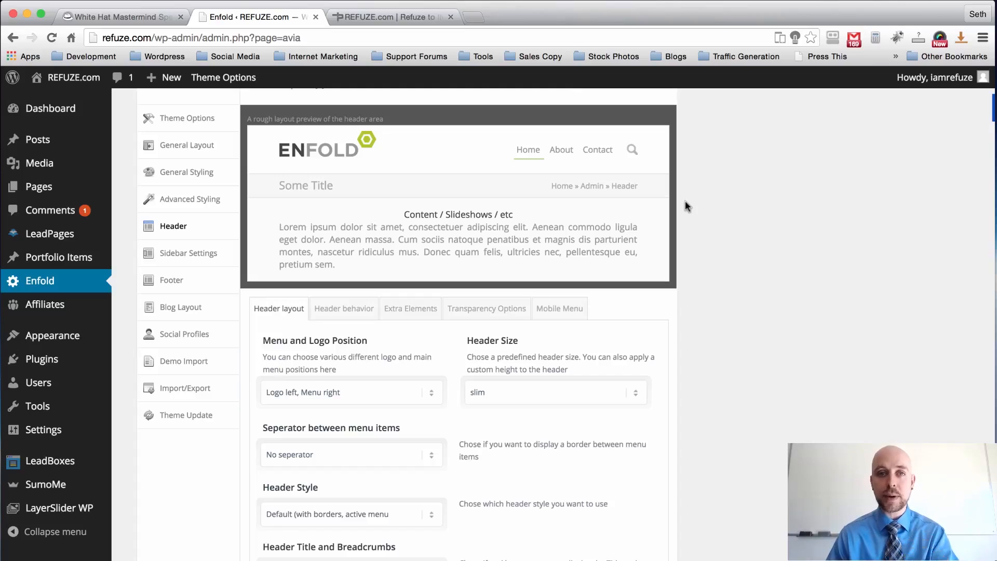
{"action": "scroll", "coordinate": [684, 200], "scroll_direction": "down", "scroll_amount": 2}
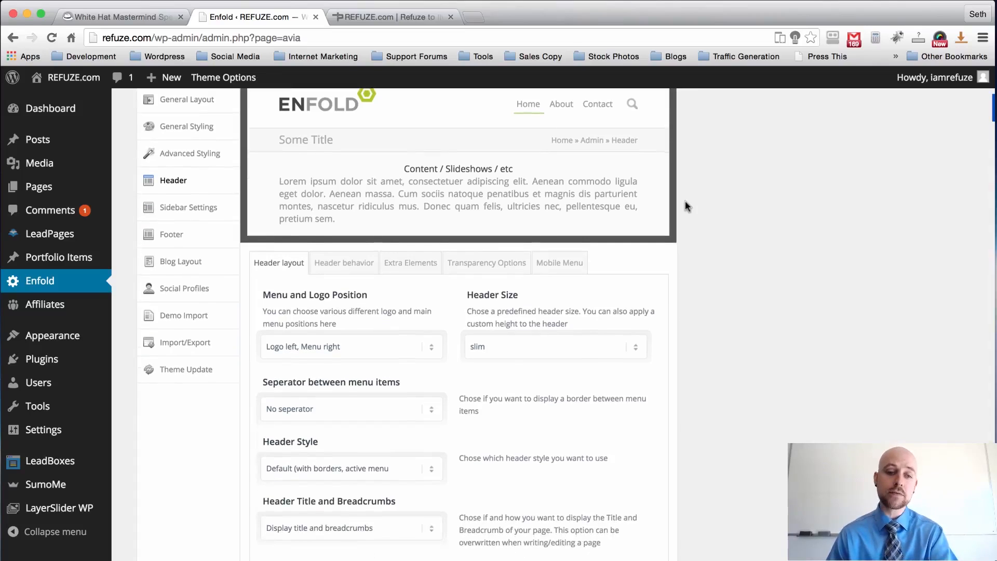
{"action": "scroll", "coordinate": [685, 202], "scroll_direction": "down", "scroll_amount": 4}
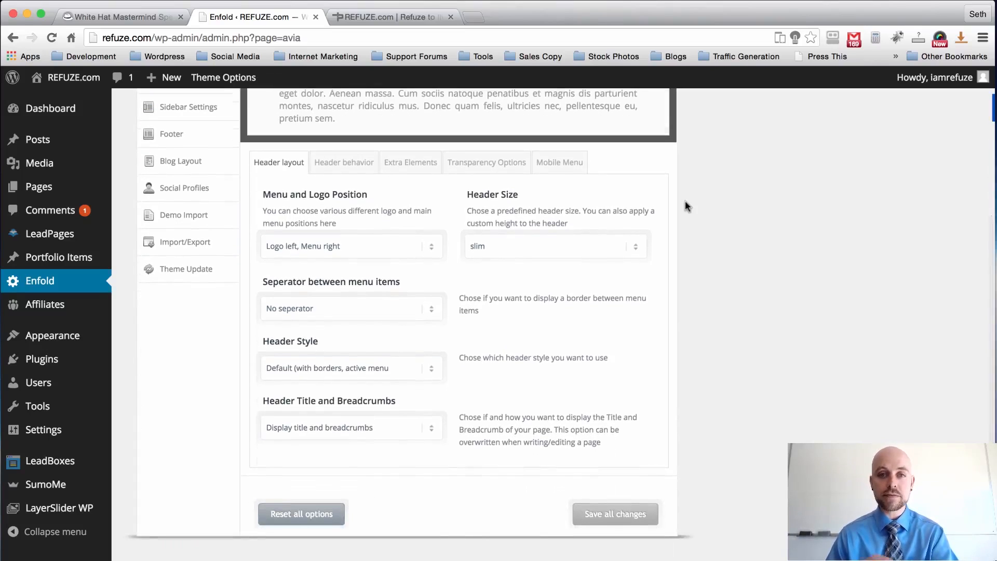
{"action": "scroll", "coordinate": [685, 202], "scroll_direction": "down", "scroll_amount": 1}
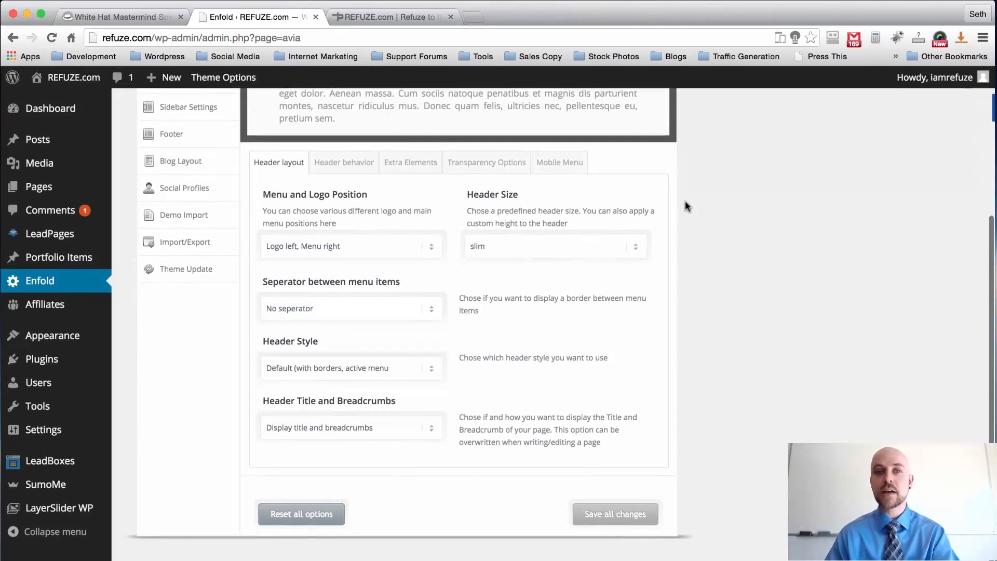
{"action": "scroll", "coordinate": [686, 201], "scroll_direction": "down", "scroll_amount": 1}
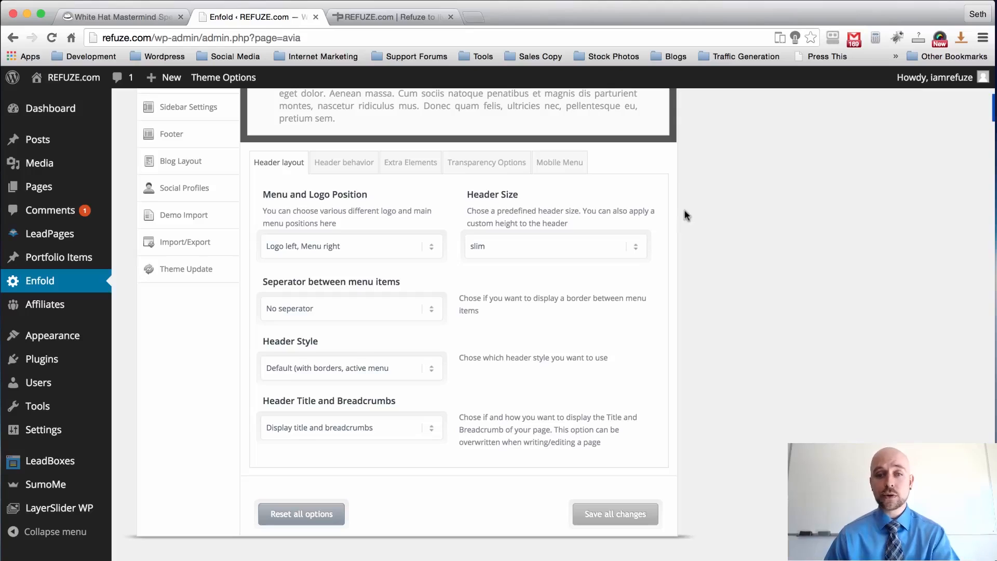
{"action": "left_click", "coordinate": [418, 302]}
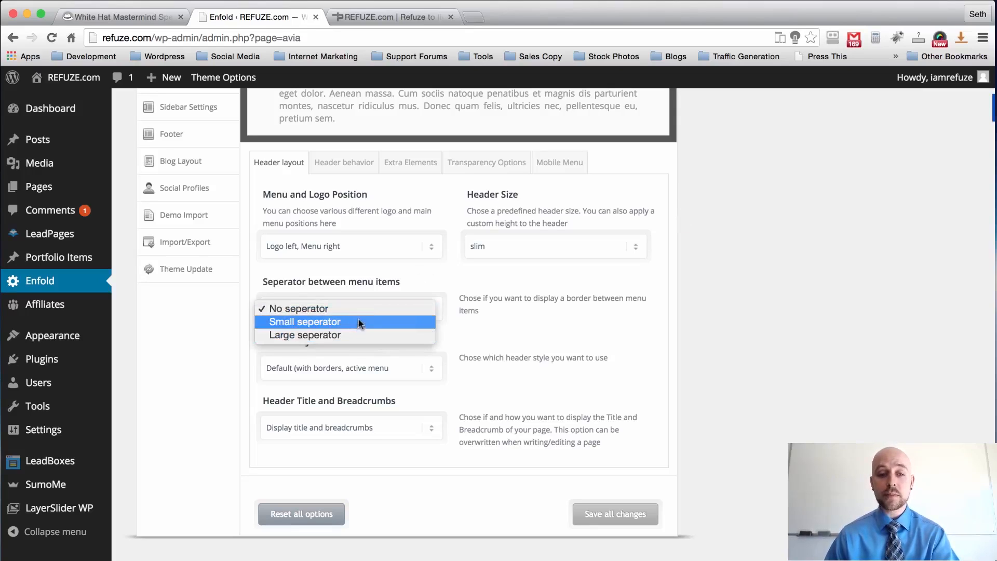
{"action": "left_click", "coordinate": [705, 221]}
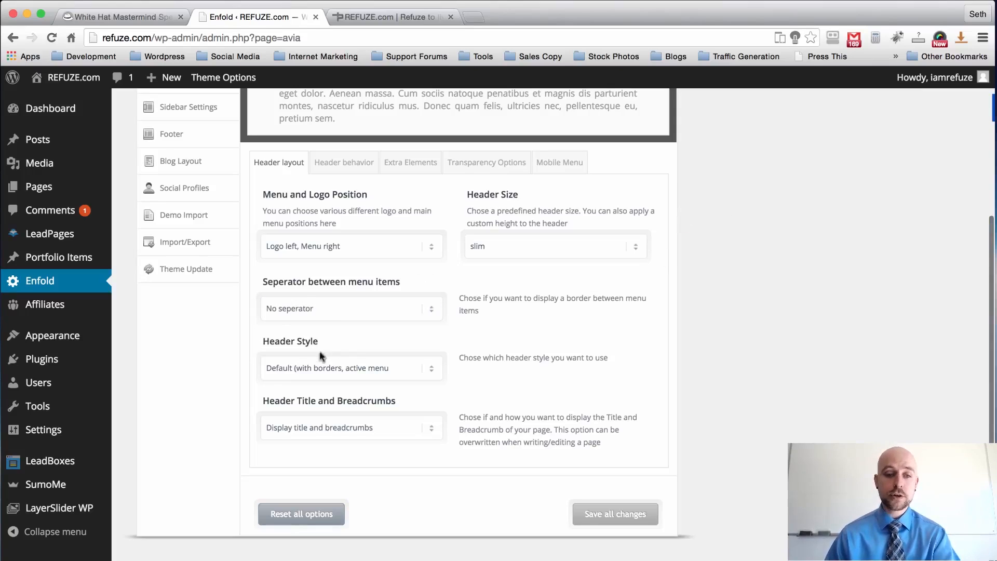
{"action": "left_click", "coordinate": [373, 433]}
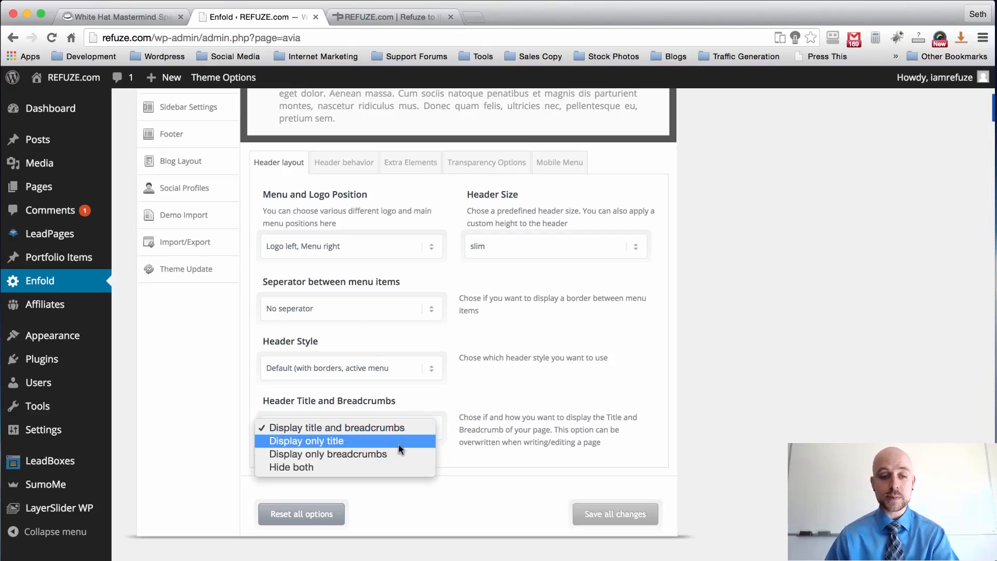
{"action": "left_click", "coordinate": [578, 338]}
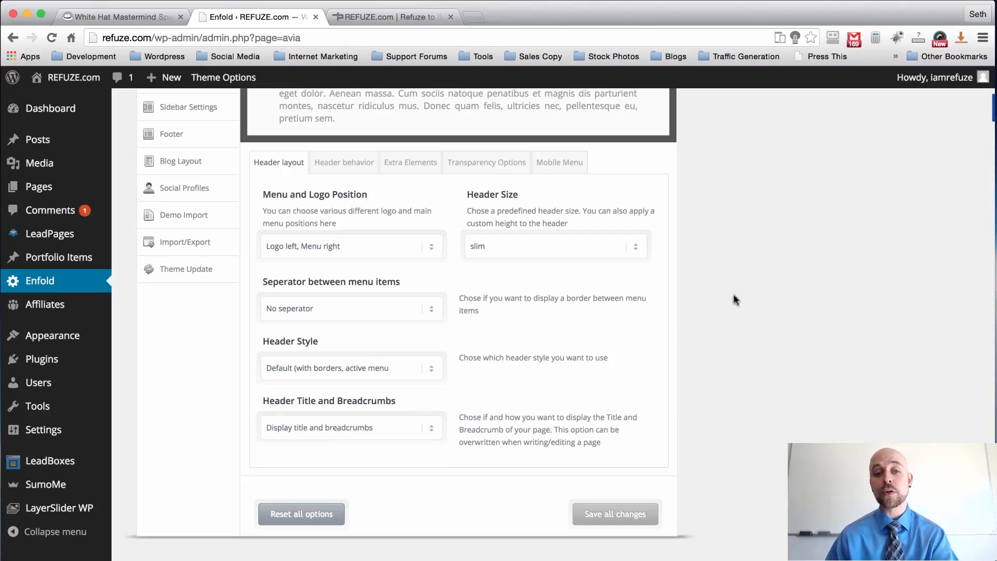
{"action": "scroll", "coordinate": [758, 288], "scroll_direction": "up", "scroll_amount": 1}
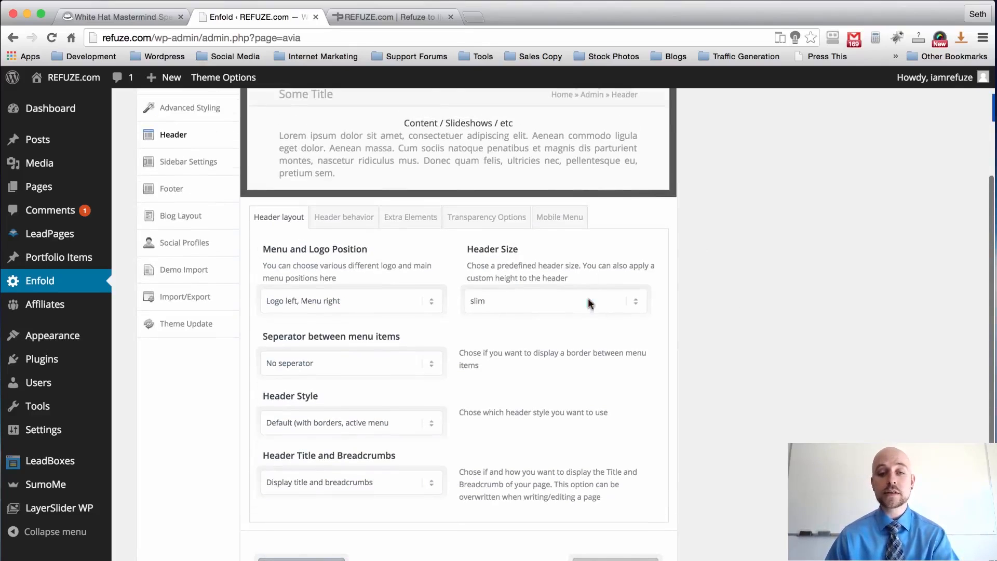
{"action": "left_click", "coordinate": [615, 303]}
{"action": "left_click", "coordinate": [712, 286]}
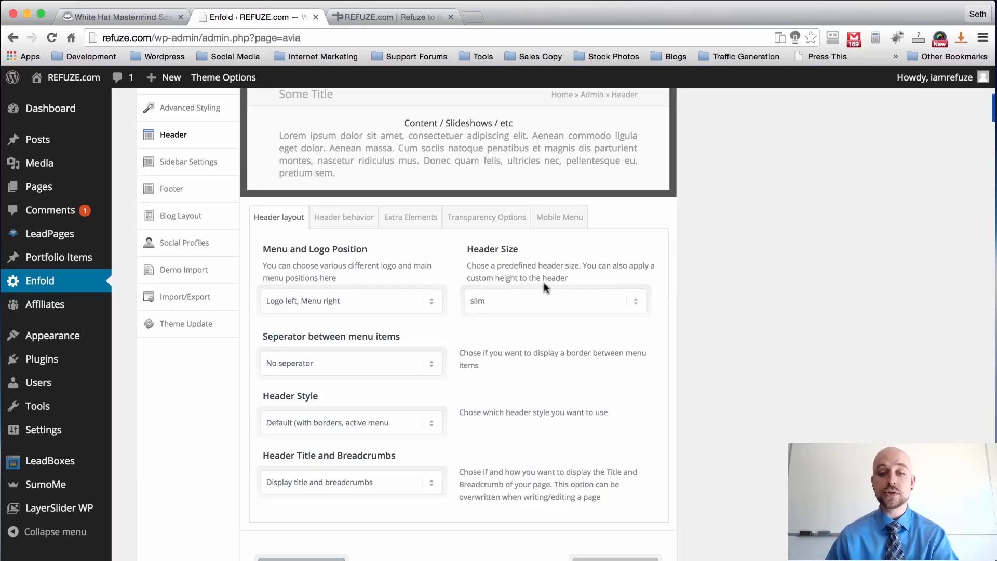
Review the Header behavior settings and the Extra Elements settings for search icon, social icons, secondary menu and phone number.
{"action": "left_click", "coordinate": [342, 222]}
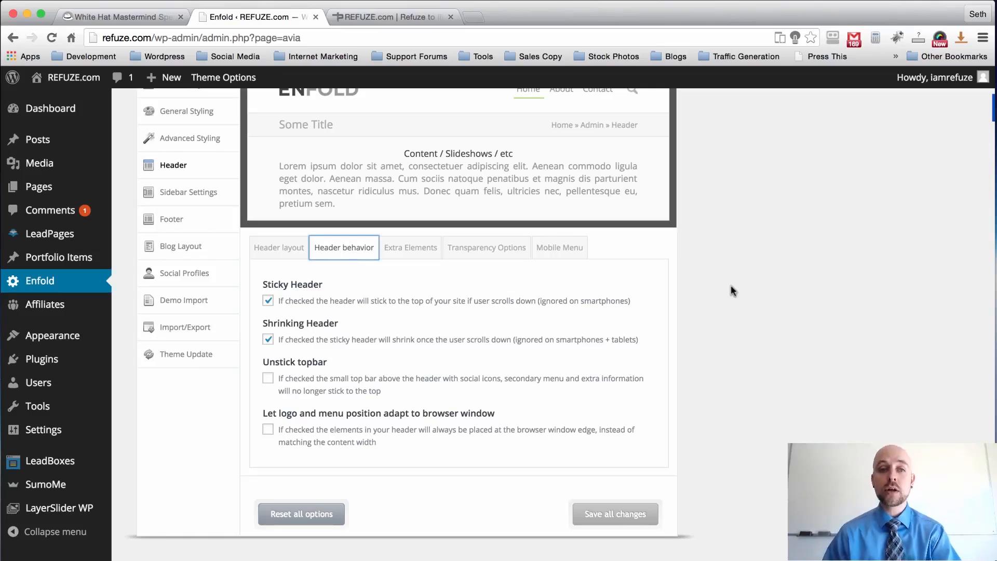
{"action": "scroll", "coordinate": [731, 285], "scroll_direction": "up", "scroll_amount": 3}
{"action": "scroll", "coordinate": [731, 284], "scroll_direction": "down", "scroll_amount": 3}
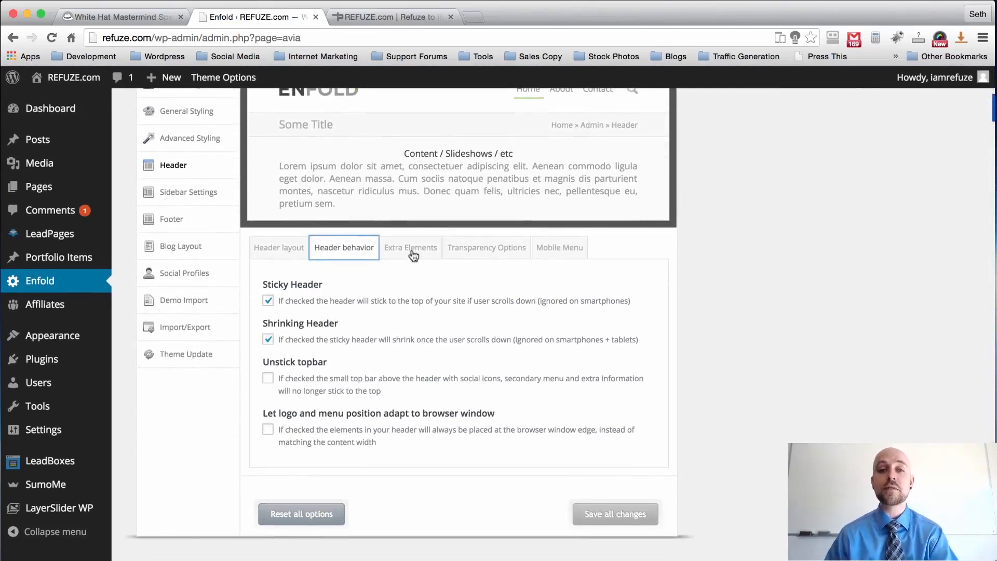
{"action": "left_click", "coordinate": [413, 255]}
{"action": "scroll", "coordinate": [757, 169], "scroll_direction": "down", "scroll_amount": 1}
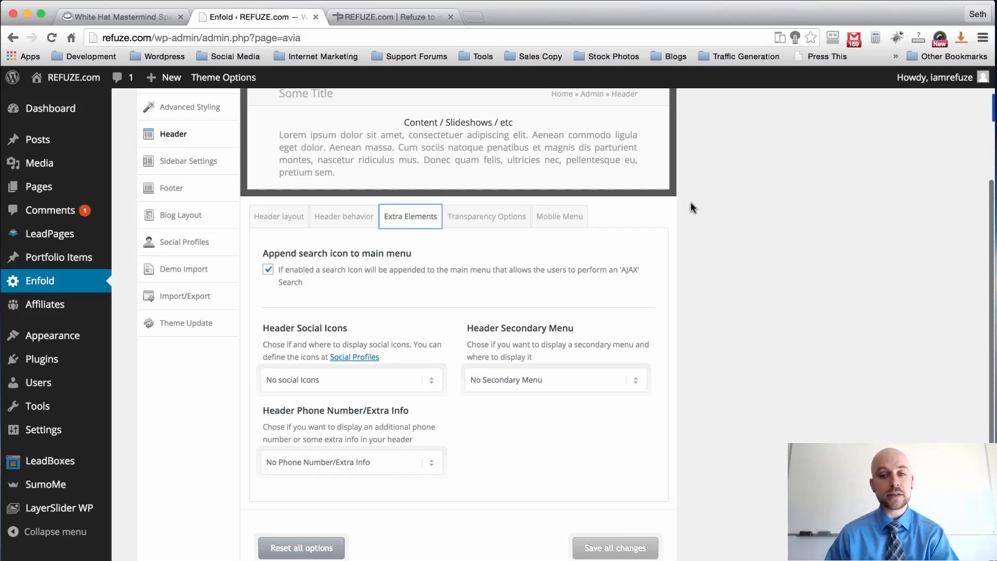
{"action": "scroll", "coordinate": [690, 203], "scroll_direction": "down", "scroll_amount": 1}
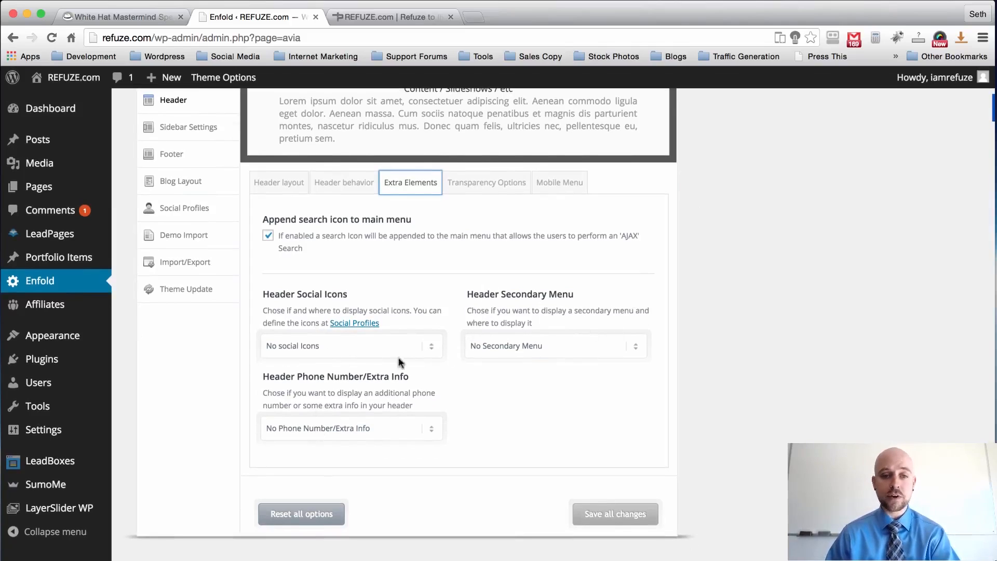
Review the header's Transparency Options and the Mobile Menu activation choices without changing them.
{"action": "left_click", "coordinate": [474, 184]}
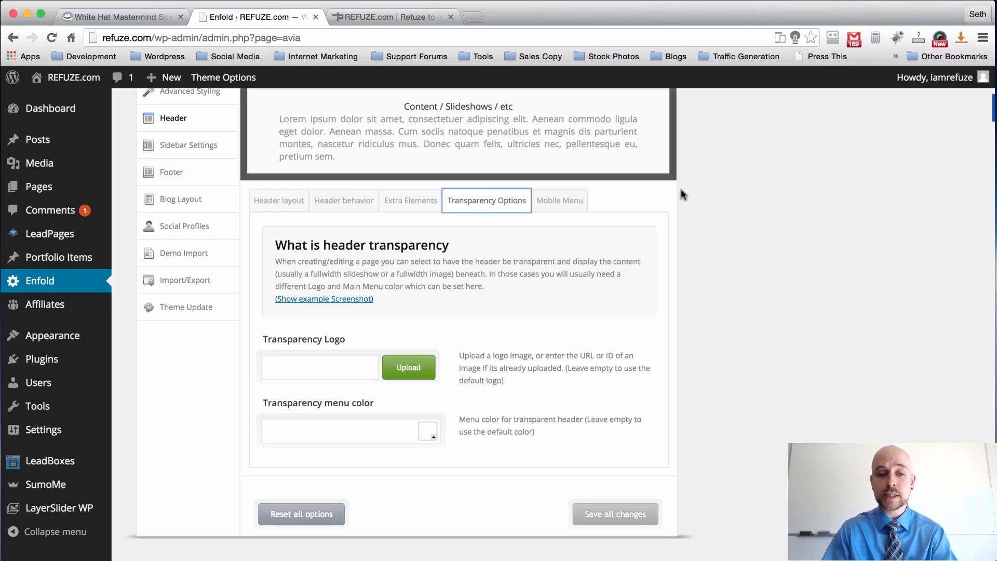
{"action": "left_click", "coordinate": [556, 201]}
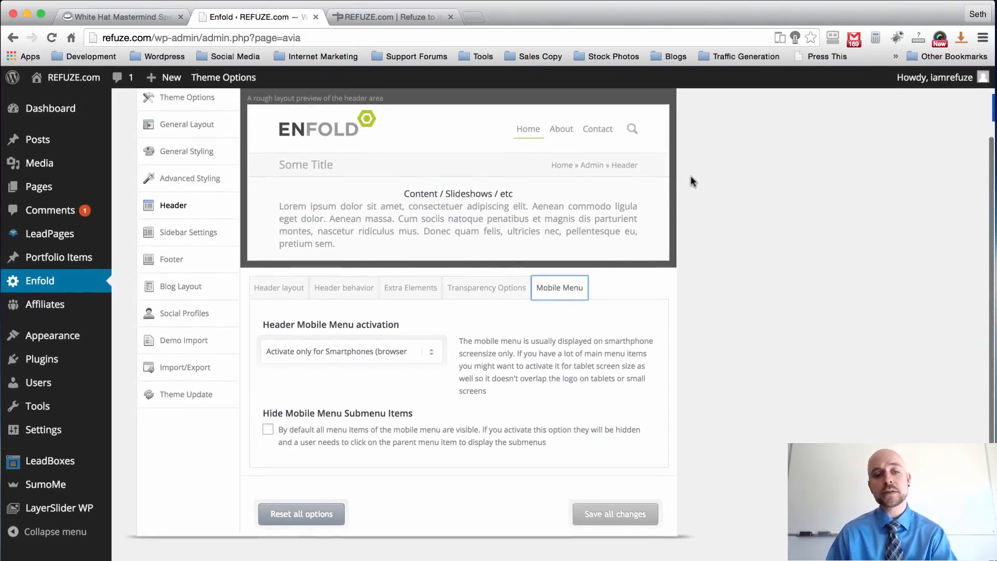
{"action": "left_click", "coordinate": [384, 357]}
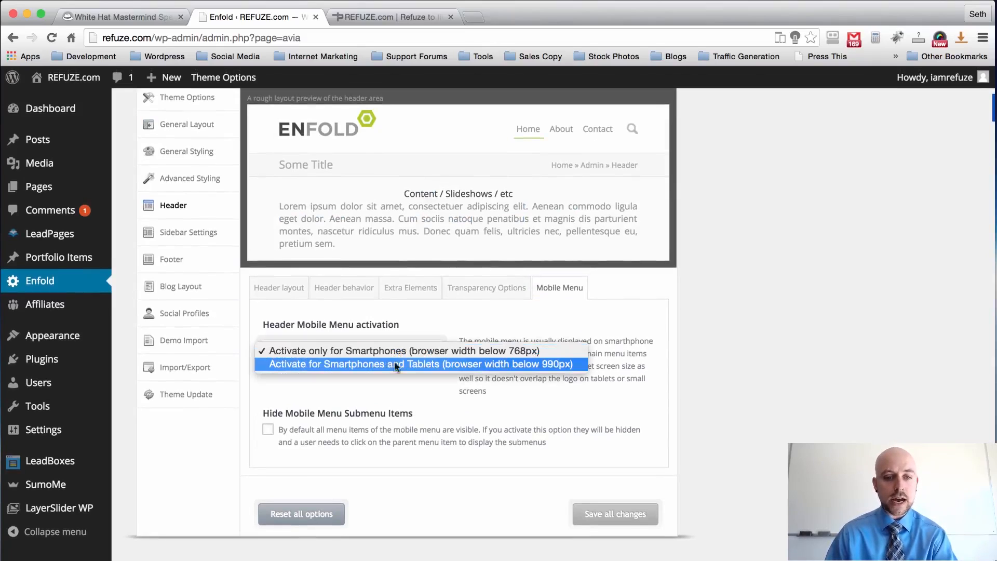
{"action": "left_click", "coordinate": [753, 266]}
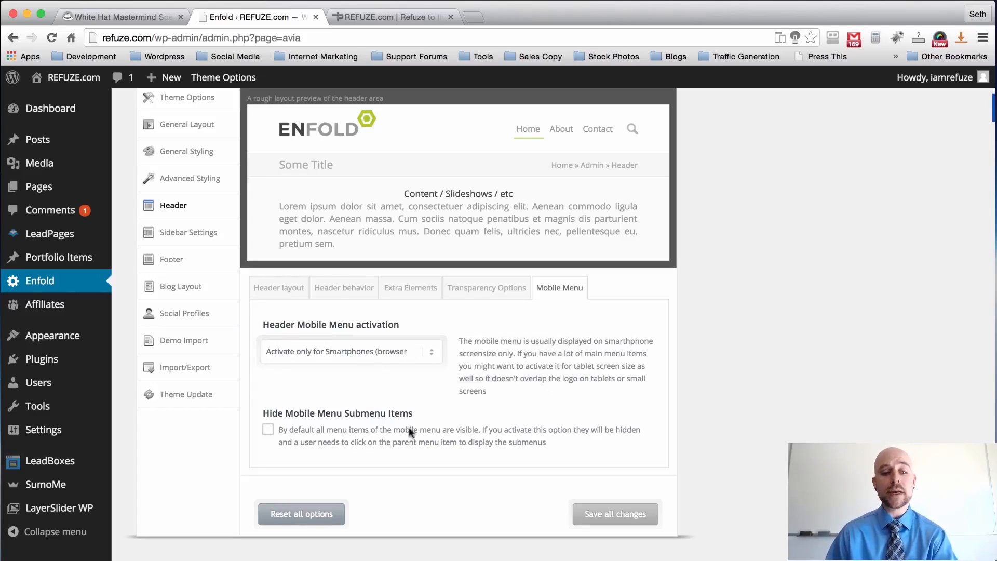
{"action": "scroll", "coordinate": [693, 342], "scroll_direction": "up", "scroll_amount": 2}
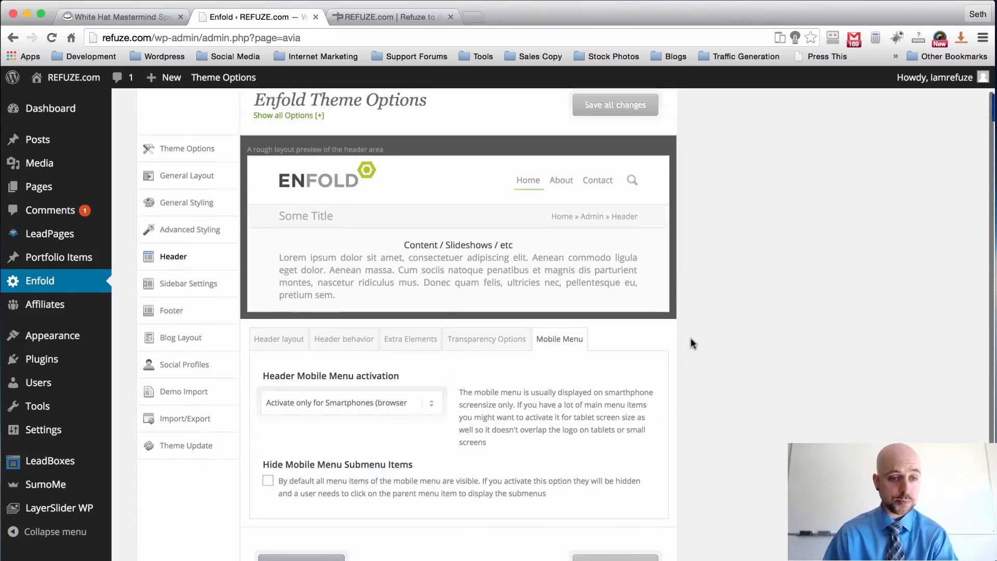
Open the Sidebar Settings and examine the sidebar positions for archive, blog, post and page layouts, plus the smartphone and navigation options.
{"action": "left_click", "coordinate": [178, 288]}
{"action": "scroll", "coordinate": [741, 134], "scroll_direction": "up", "scroll_amount": 1}
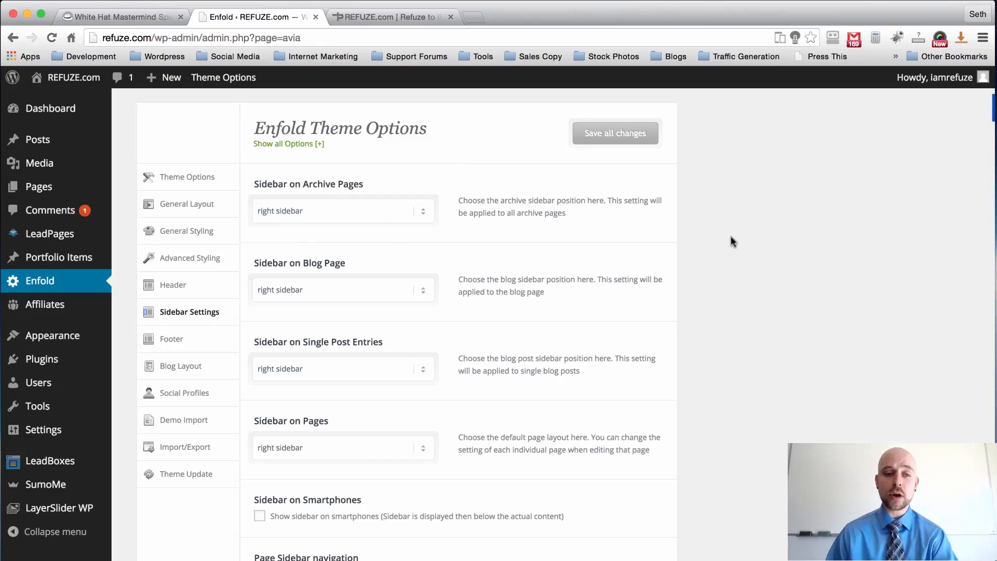
{"action": "scroll", "coordinate": [732, 243], "scroll_direction": "down", "scroll_amount": 2}
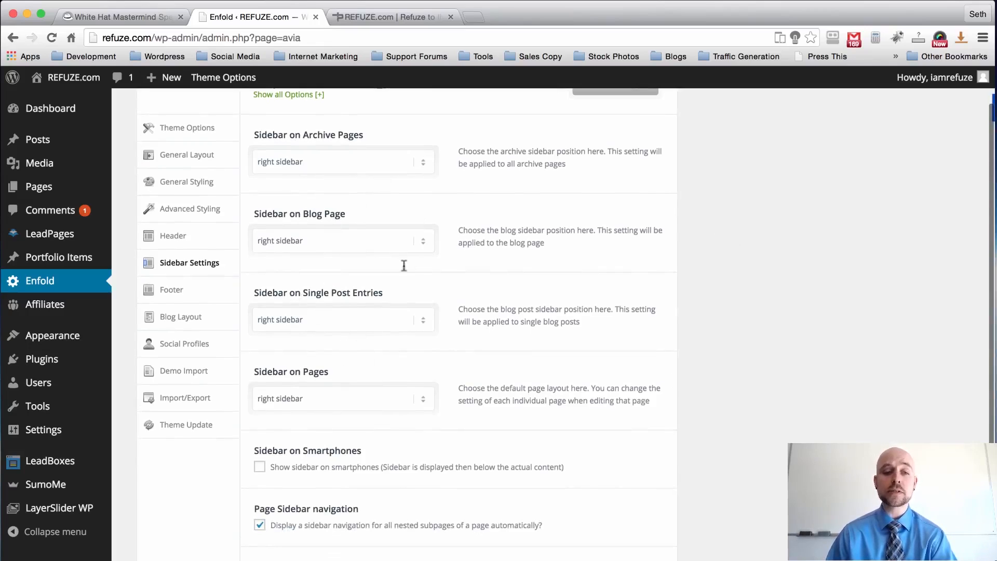
{"action": "scroll", "coordinate": [522, 235], "scroll_direction": "down", "scroll_amount": 1}
{"action": "scroll", "coordinate": [522, 236], "scroll_direction": "down", "scroll_amount": 3}
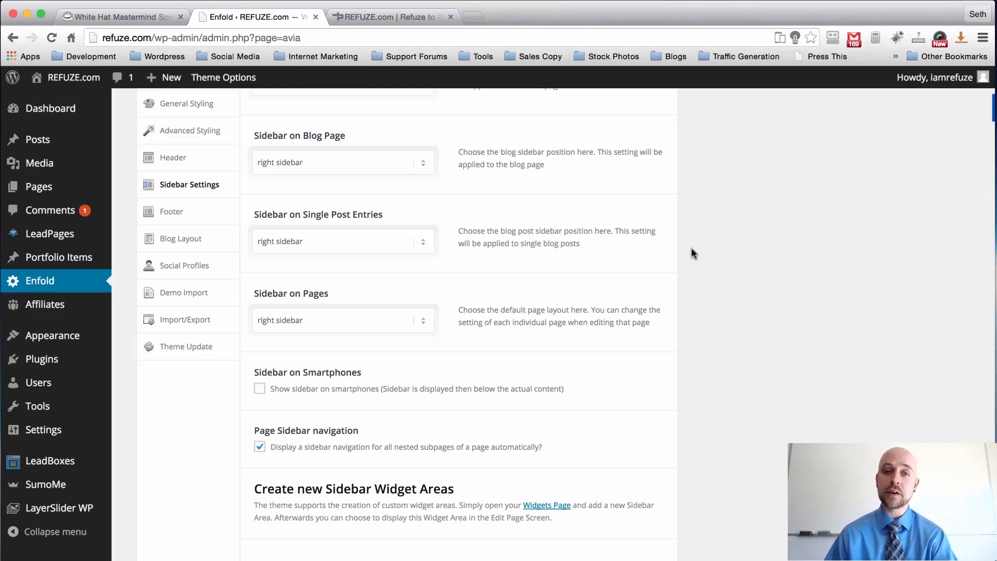
{"action": "scroll", "coordinate": [691, 249], "scroll_direction": "up", "scroll_amount": 1}
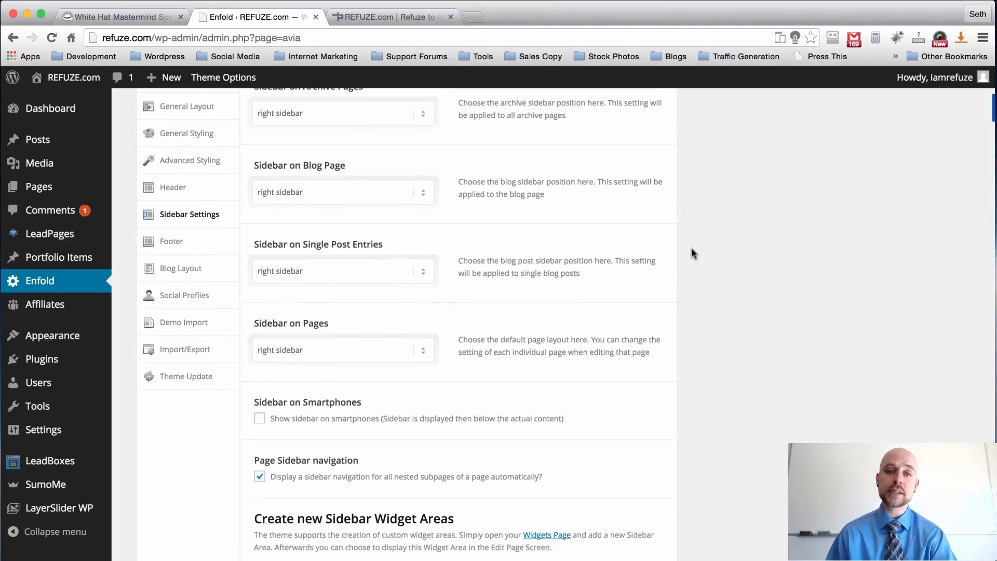
{"action": "scroll", "coordinate": [691, 248], "scroll_direction": "down", "scroll_amount": 3}
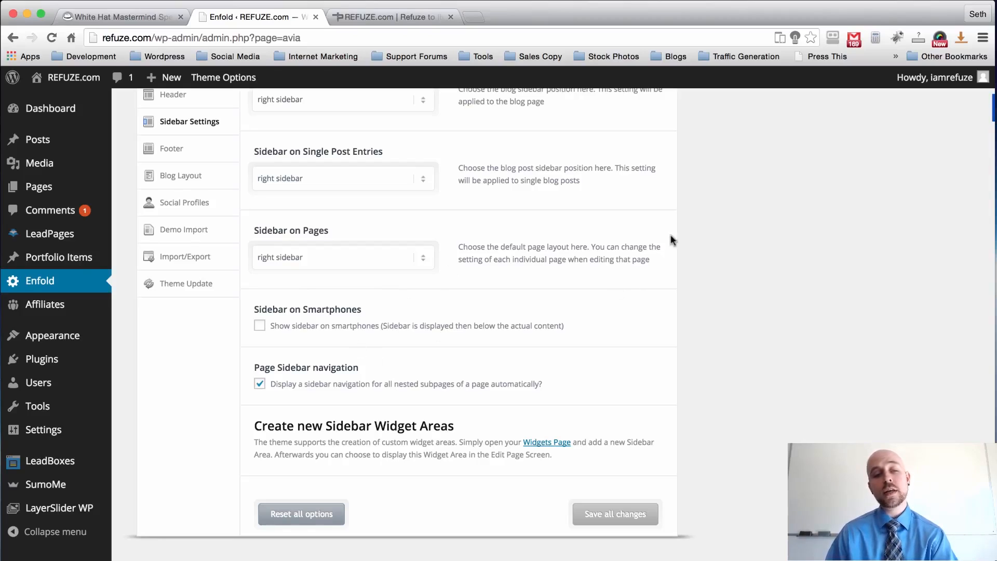
{"action": "scroll", "coordinate": [718, 220], "scroll_direction": "down", "scroll_amount": 2}
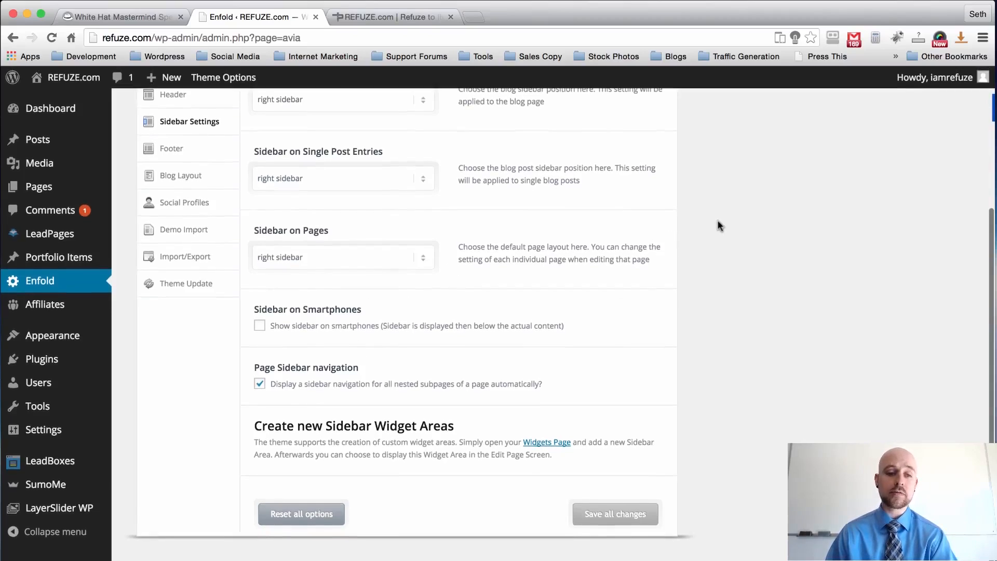
Open the Footer settings and examine the footer widgets and socket choices, the Footer Columns choices and the Copyright field.
{"action": "scroll", "coordinate": [718, 220], "scroll_direction": "up", "scroll_amount": 5}
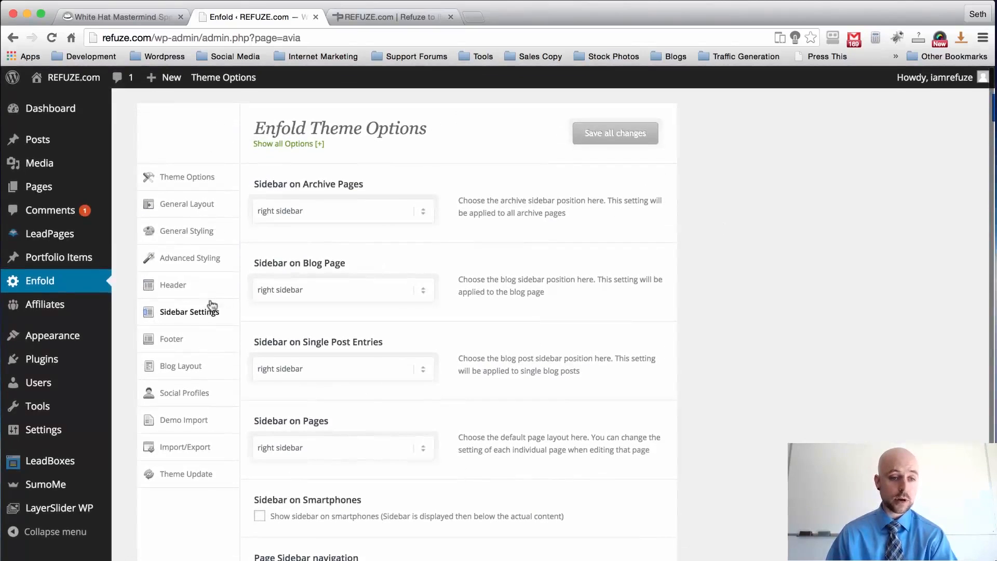
{"action": "left_click", "coordinate": [176, 342]}
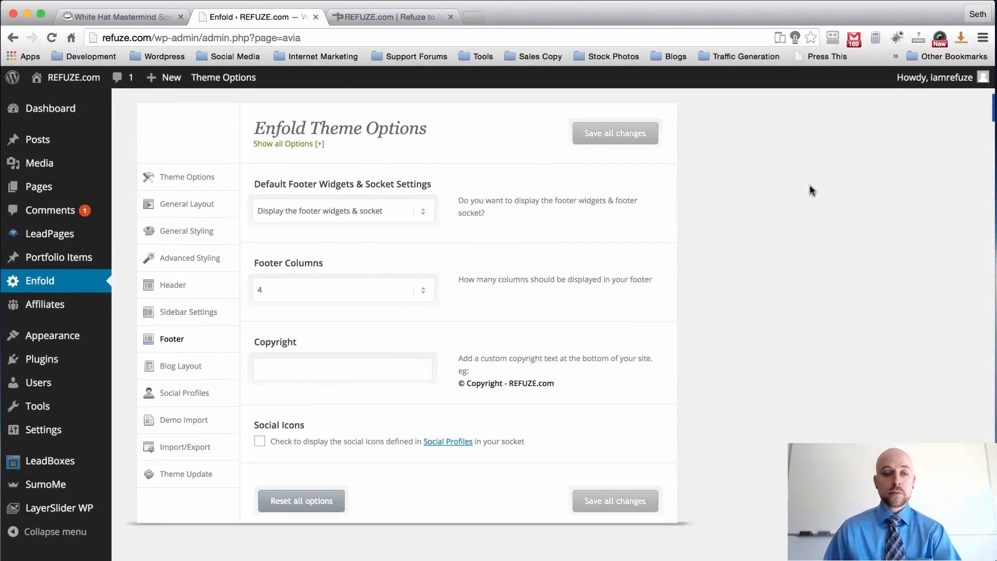
{"action": "left_click", "coordinate": [417, 207]}
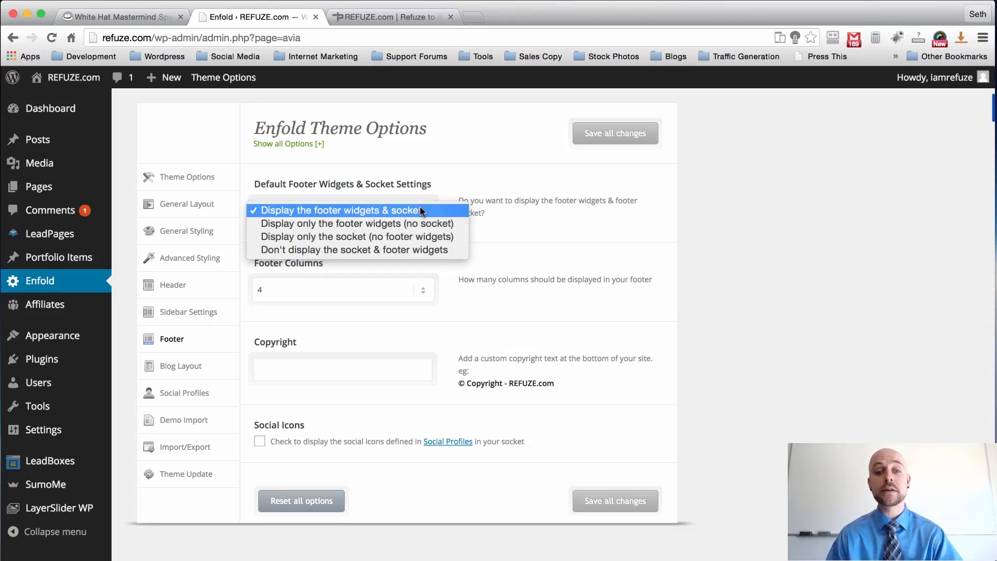
{"action": "left_click", "coordinate": [686, 106]}
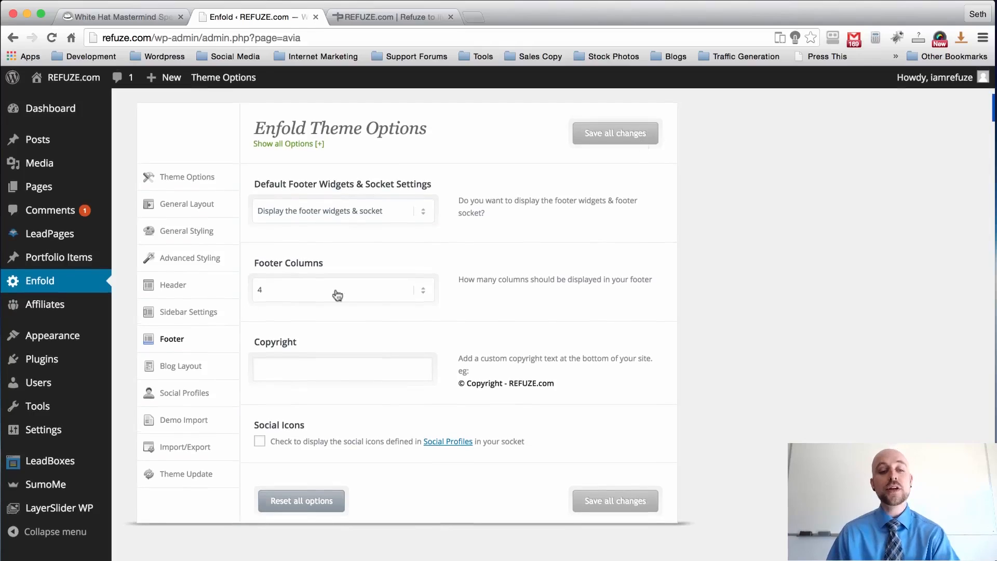
{"action": "left_click", "coordinate": [420, 286]}
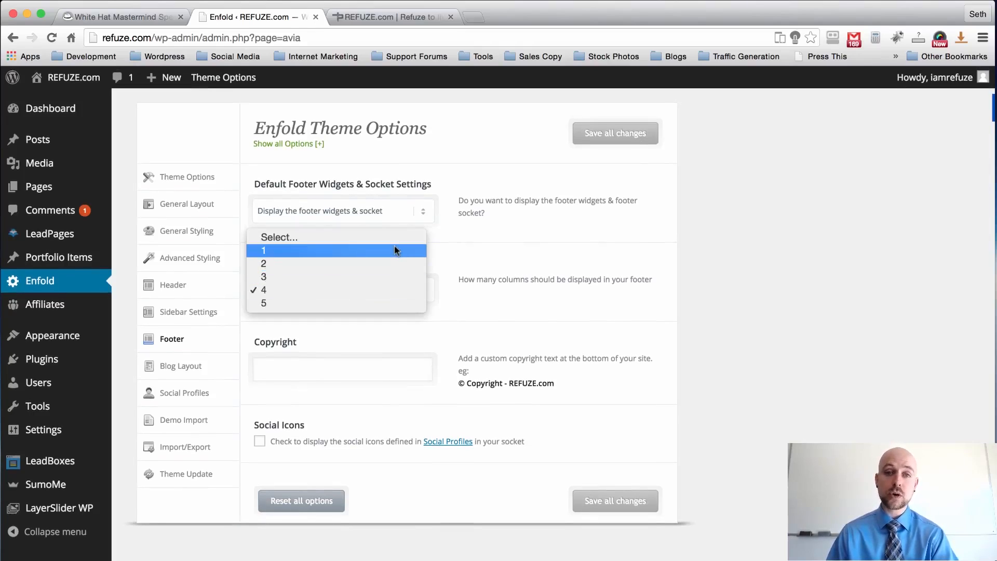
{"action": "left_click", "coordinate": [525, 240]}
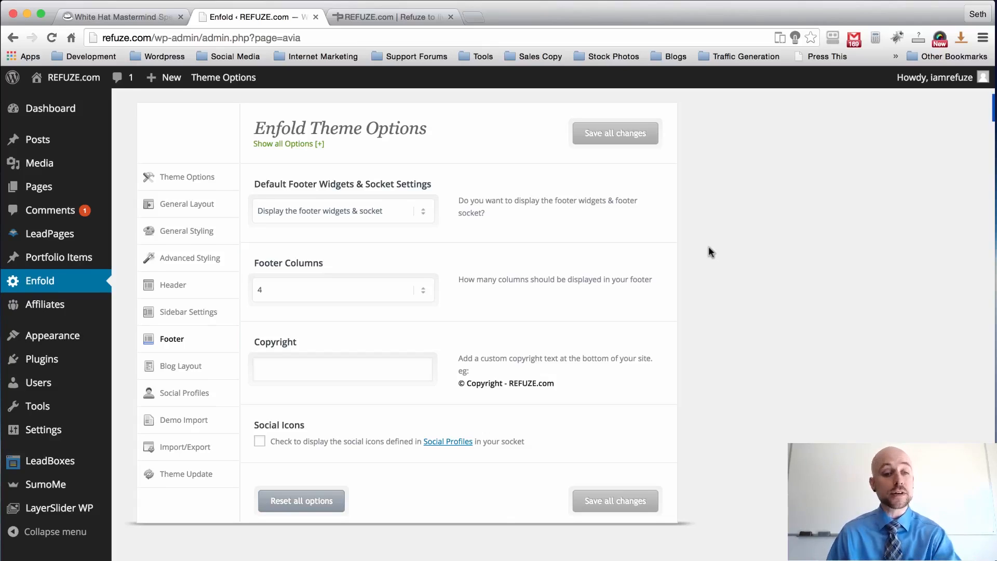
{"action": "left_click", "coordinate": [335, 379]}
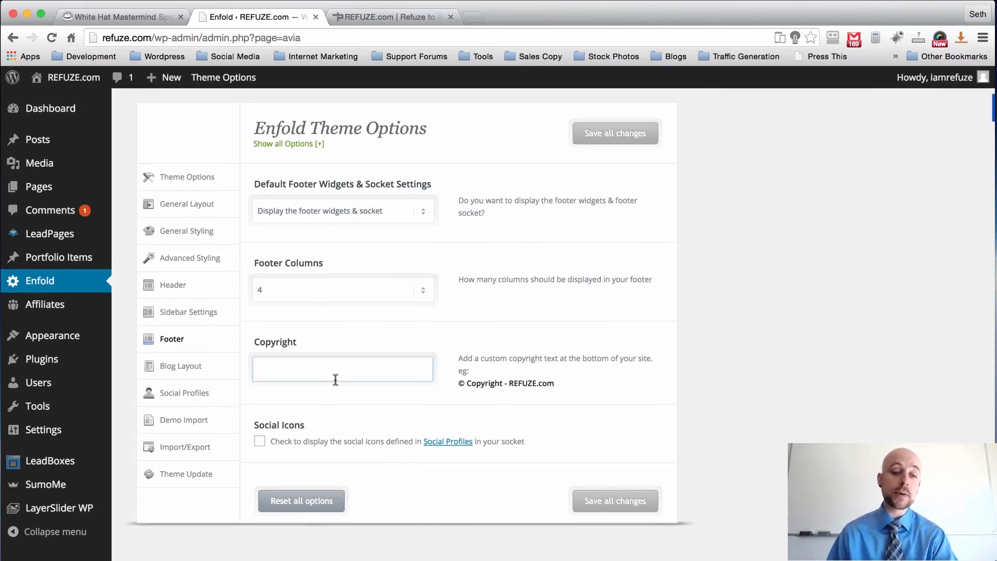
Open the Blog Layout settings and examine the available Blog Style choices, keeping the current selection.
{"action": "left_click", "coordinate": [174, 369]}
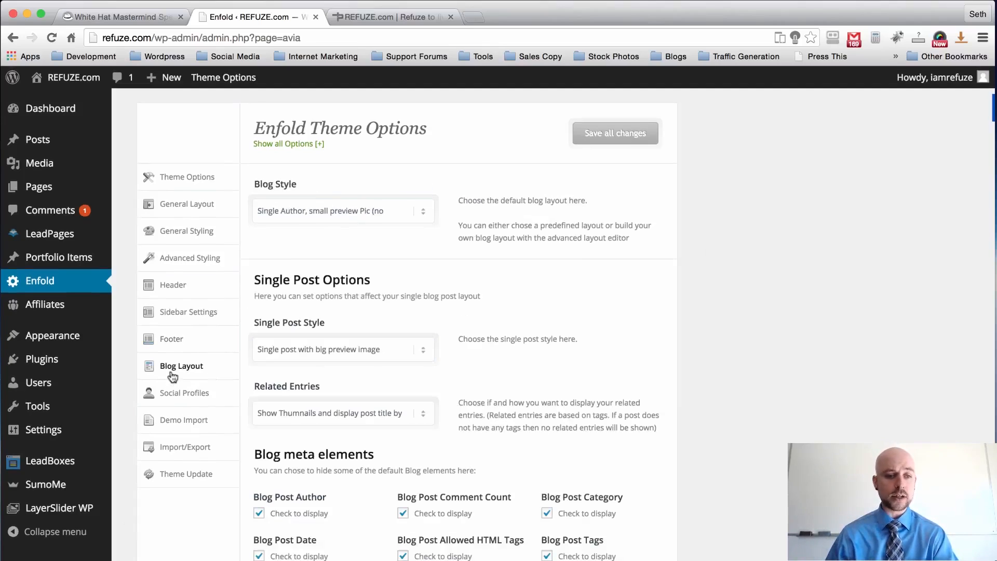
{"action": "left_click", "coordinate": [398, 214]}
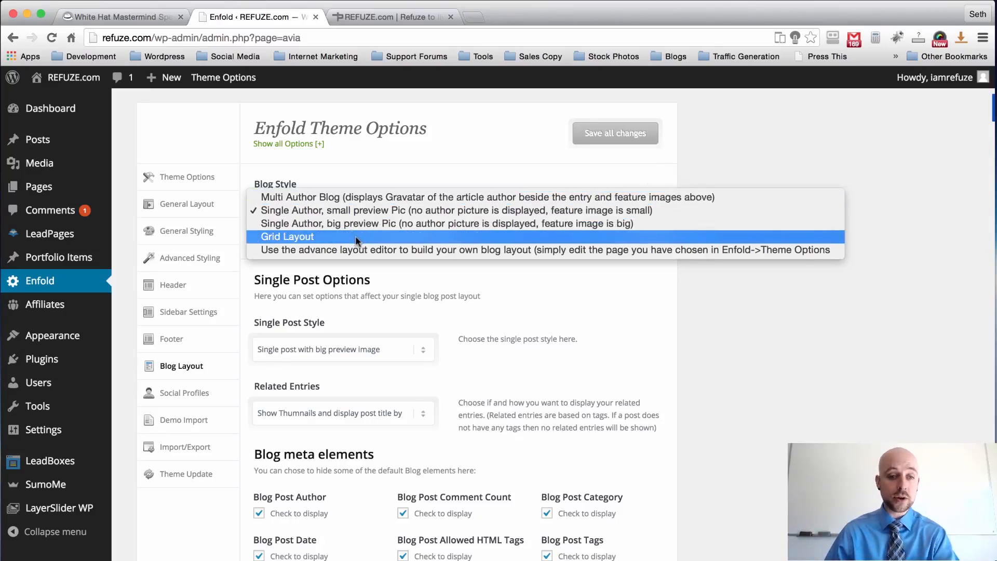
{"action": "left_click", "coordinate": [692, 110]}
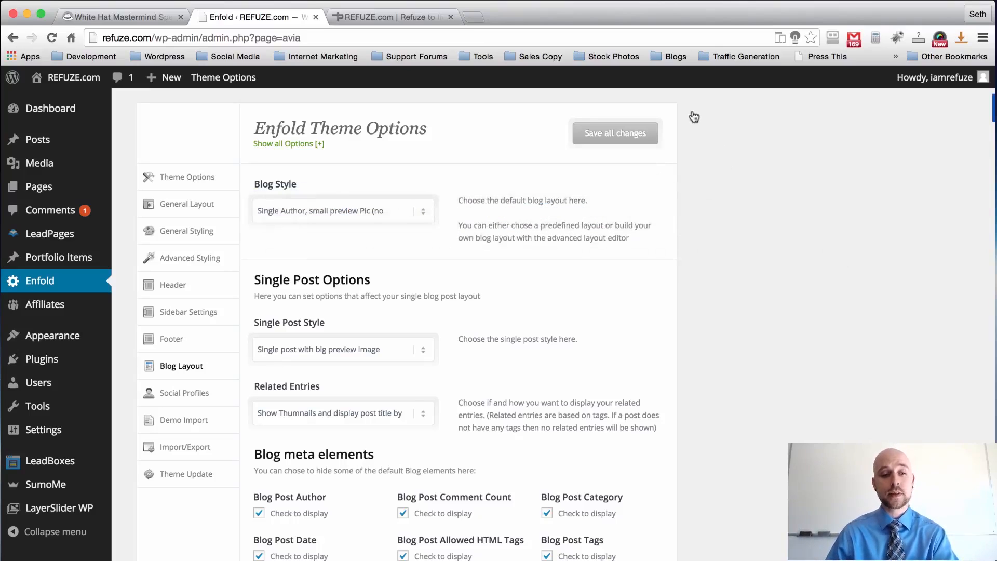
{"action": "left_click", "coordinate": [409, 204]}
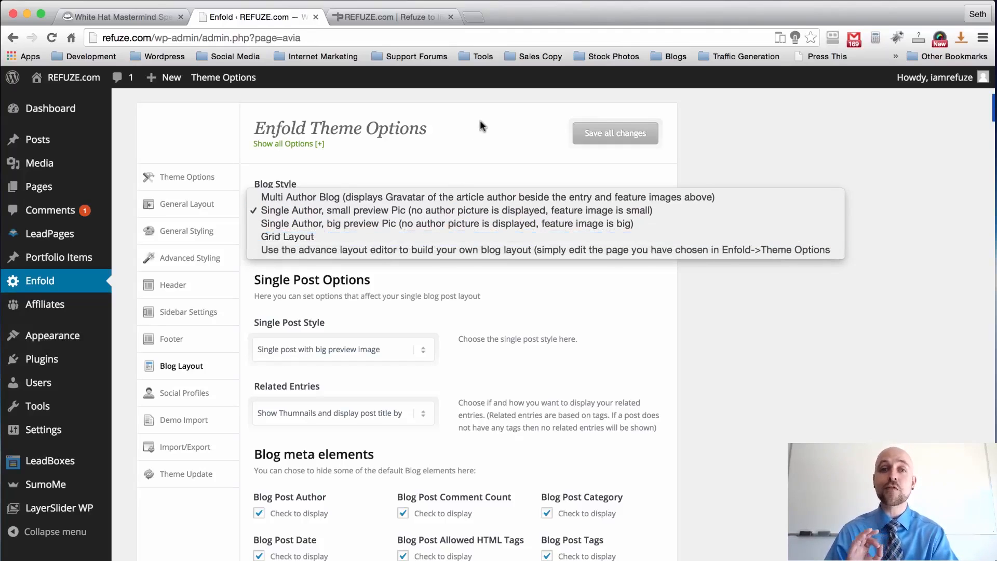
{"action": "left_click", "coordinate": [682, 119]}
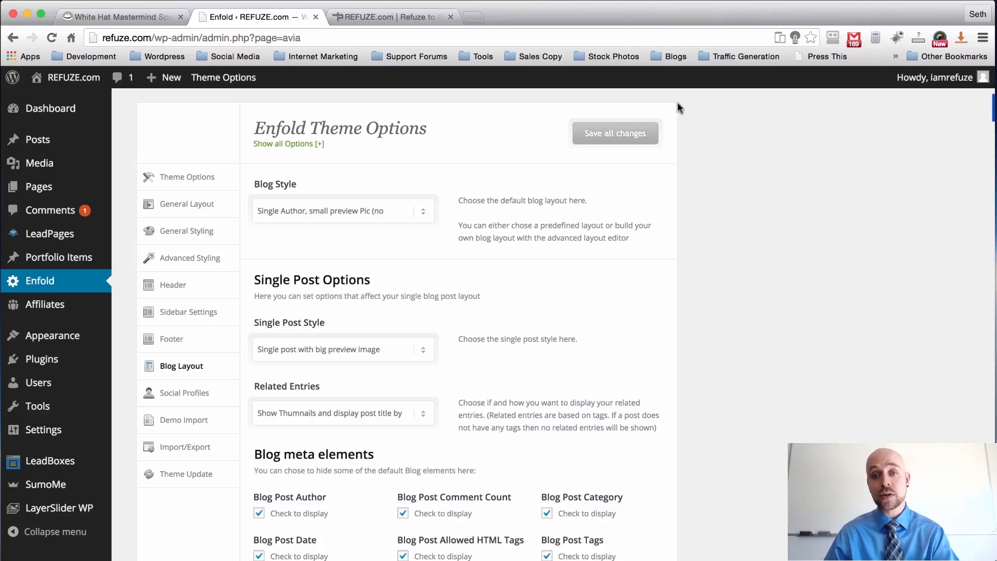
Examine the Single Post Style choices in the Single Post Options, keeping the current selection.
{"action": "scroll", "coordinate": [678, 107], "scroll_direction": "down", "scroll_amount": 1}
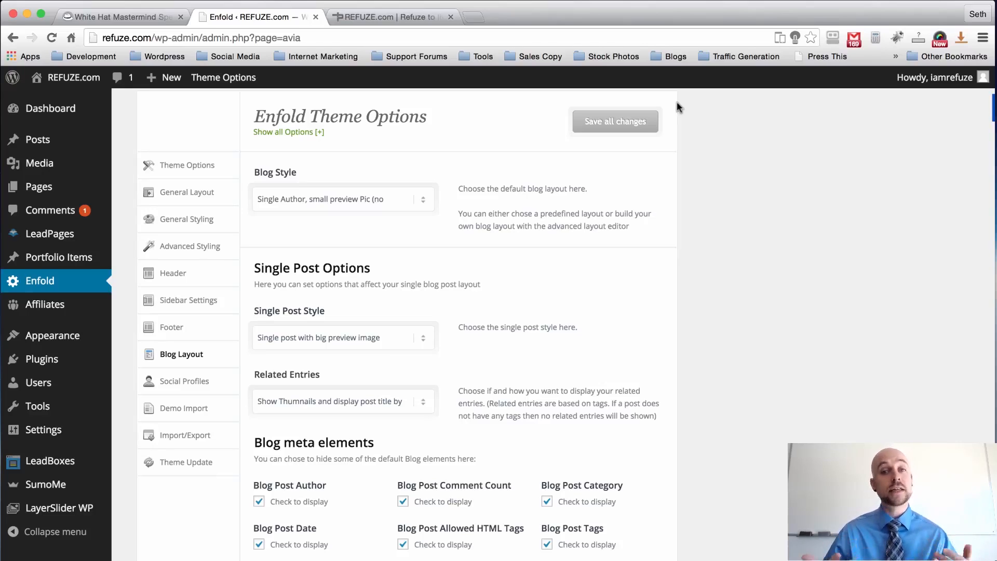
{"action": "scroll", "coordinate": [676, 107], "scroll_direction": "down", "scroll_amount": 2}
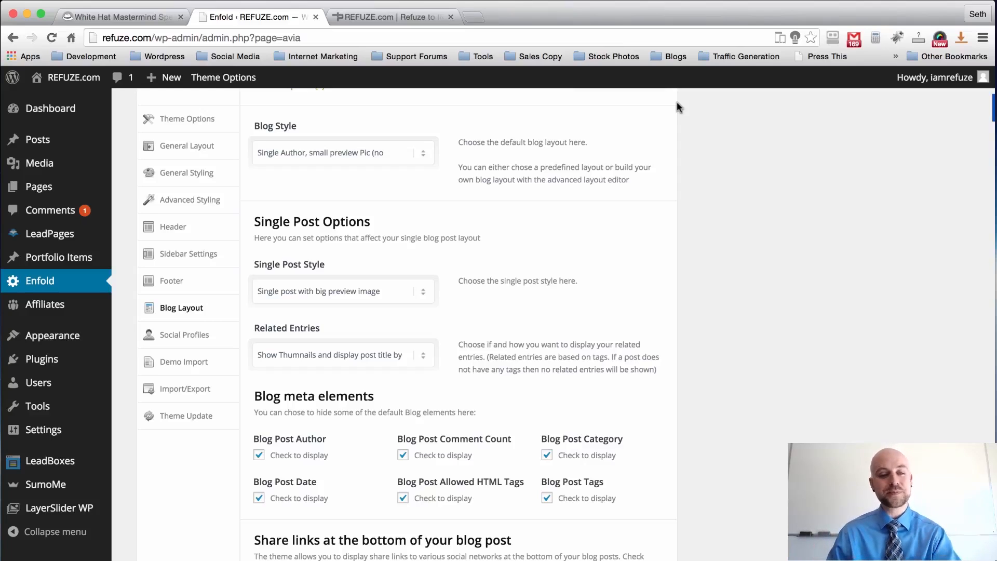
{"action": "scroll", "coordinate": [677, 106], "scroll_direction": "down", "scroll_amount": 3}
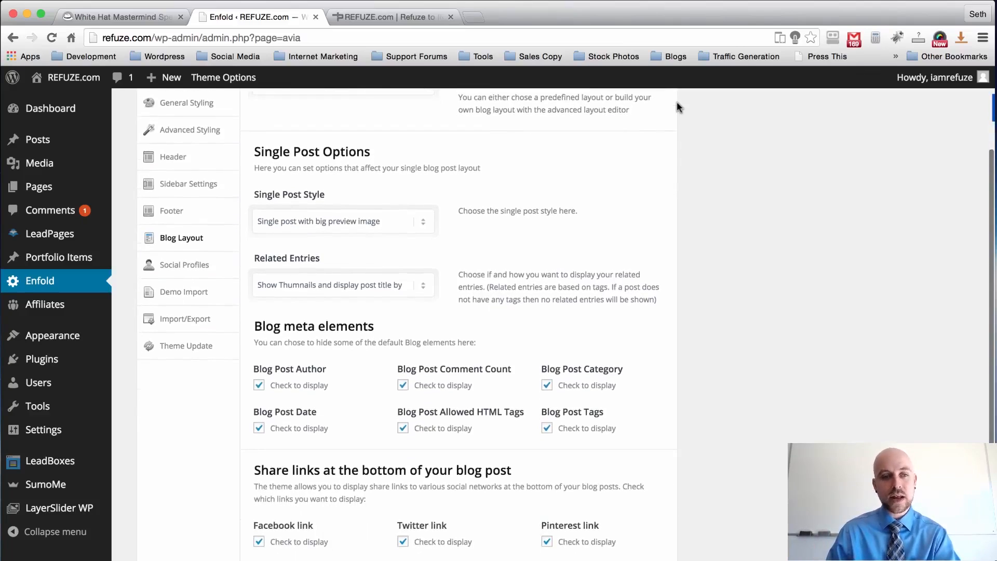
{"action": "left_click", "coordinate": [429, 225]}
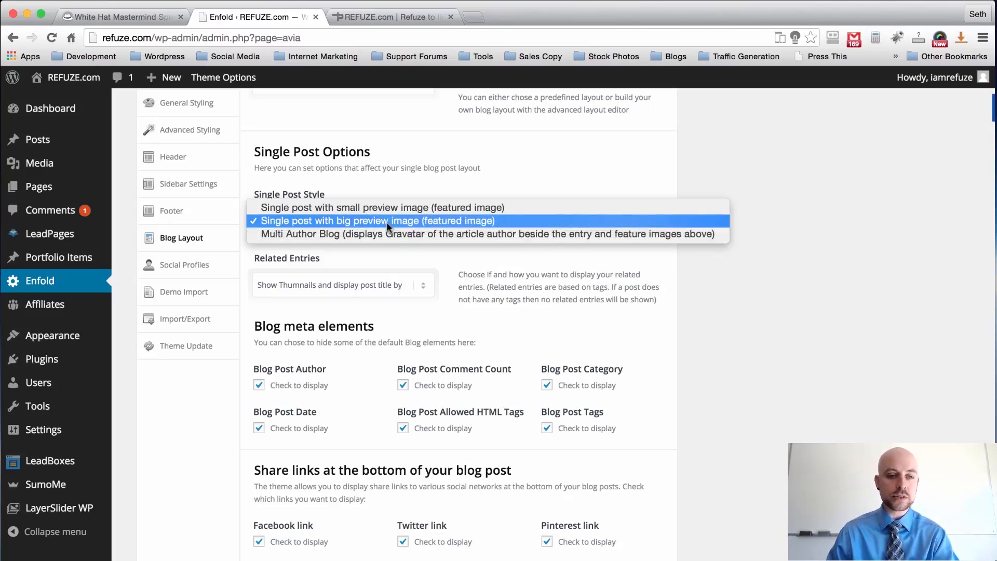
{"action": "left_click", "coordinate": [695, 182]}
Review the Related Entries setting, the blog meta elements and the share links for the bottom of blog posts.
{"action": "scroll", "coordinate": [698, 180], "scroll_direction": "down", "scroll_amount": 1}
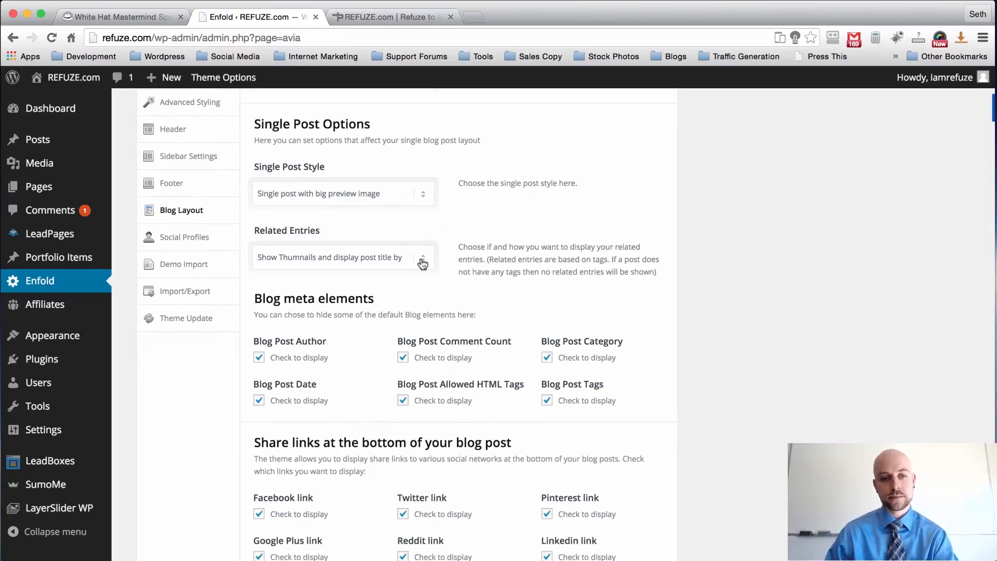
{"action": "scroll", "coordinate": [836, 188], "scroll_direction": "down", "scroll_amount": 1}
{"action": "scroll", "coordinate": [836, 193], "scroll_direction": "down", "scroll_amount": 4}
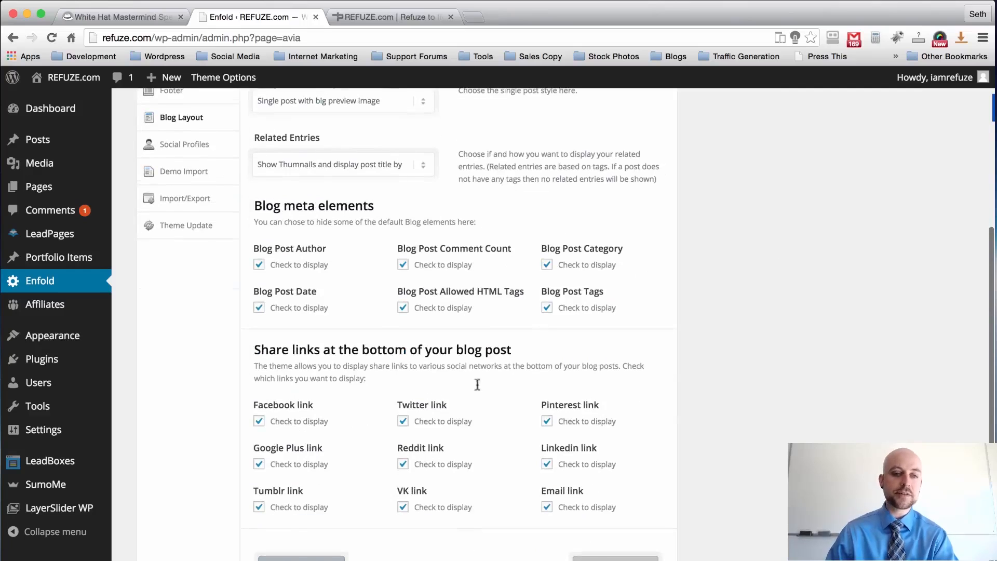
{"action": "scroll", "coordinate": [663, 254], "scroll_direction": "down", "scroll_amount": 1}
{"action": "scroll", "coordinate": [659, 248], "scroll_direction": "down", "scroll_amount": 1}
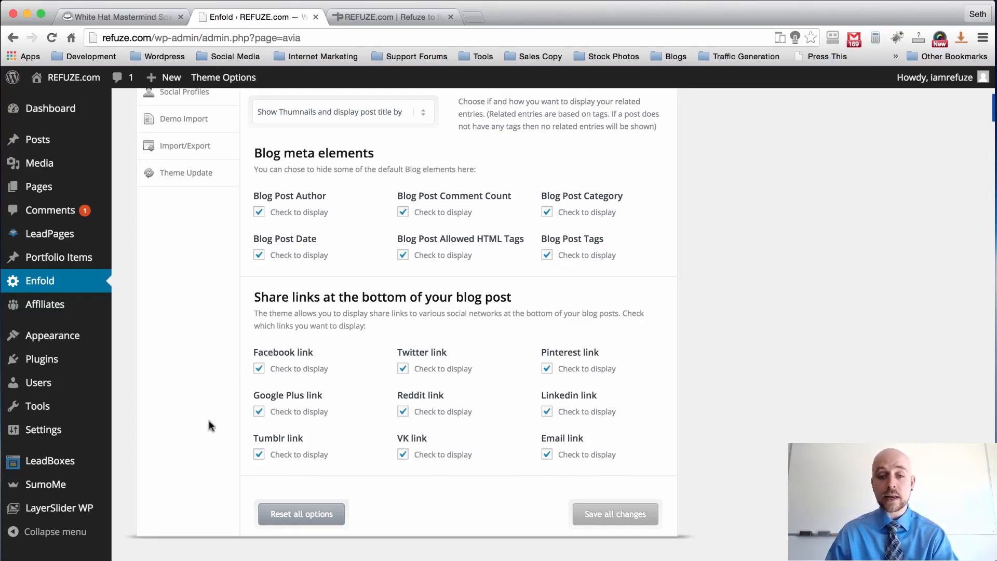
Open the Social Profiles settings and add a third social icon entry set to Google Plus.
{"action": "scroll", "coordinate": [189, 420], "scroll_direction": "up", "scroll_amount": 6}
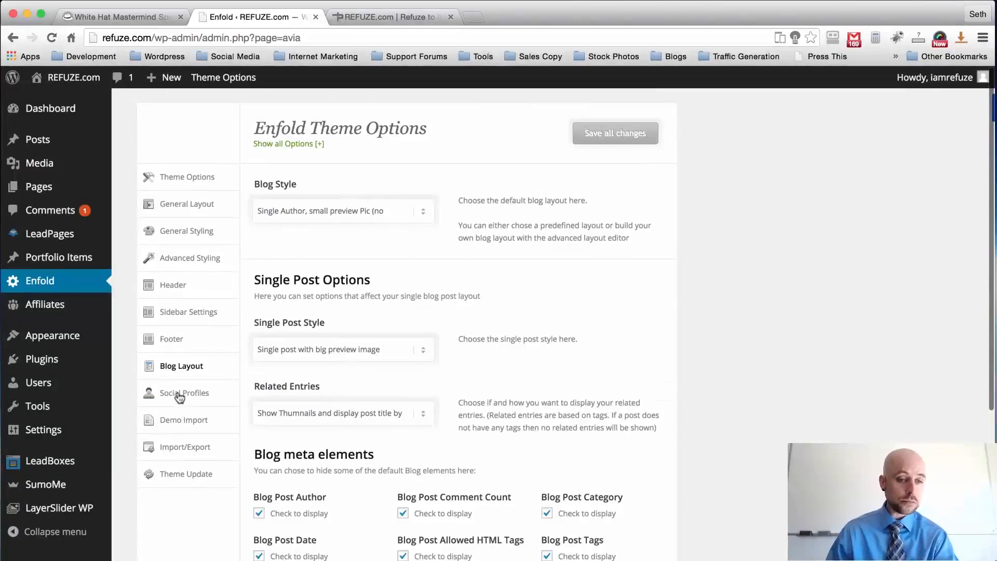
{"action": "left_click", "coordinate": [178, 397]}
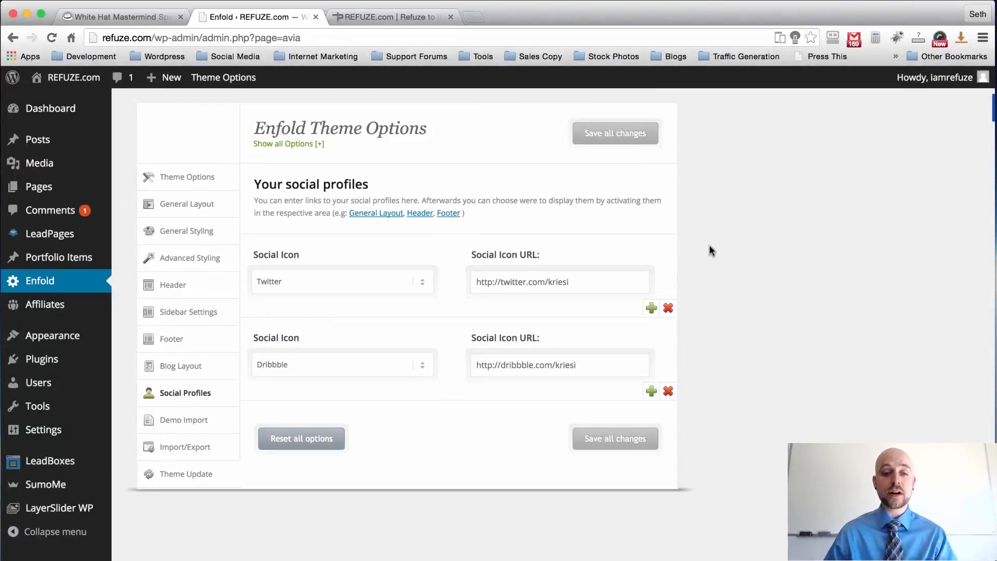
{"action": "left_click", "coordinate": [652, 391]}
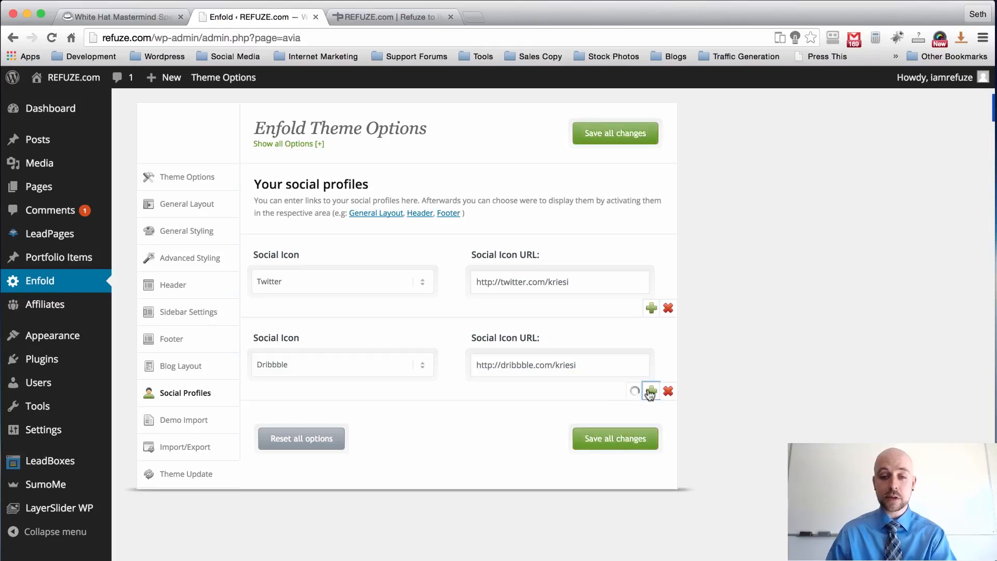
{"action": "scroll", "coordinate": [510, 282], "scroll_direction": "down", "scroll_amount": 1}
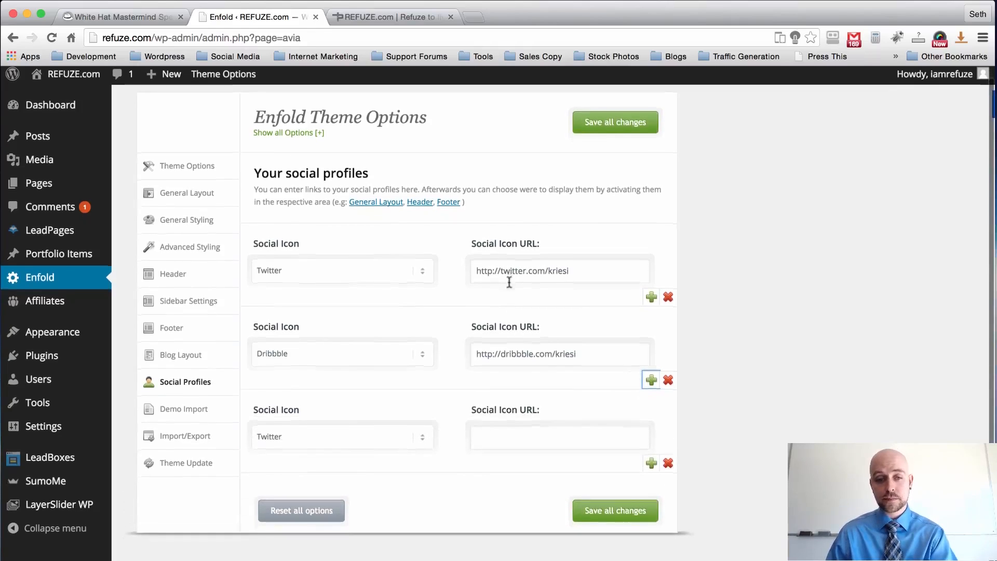
{"action": "left_click", "coordinate": [422, 438]}
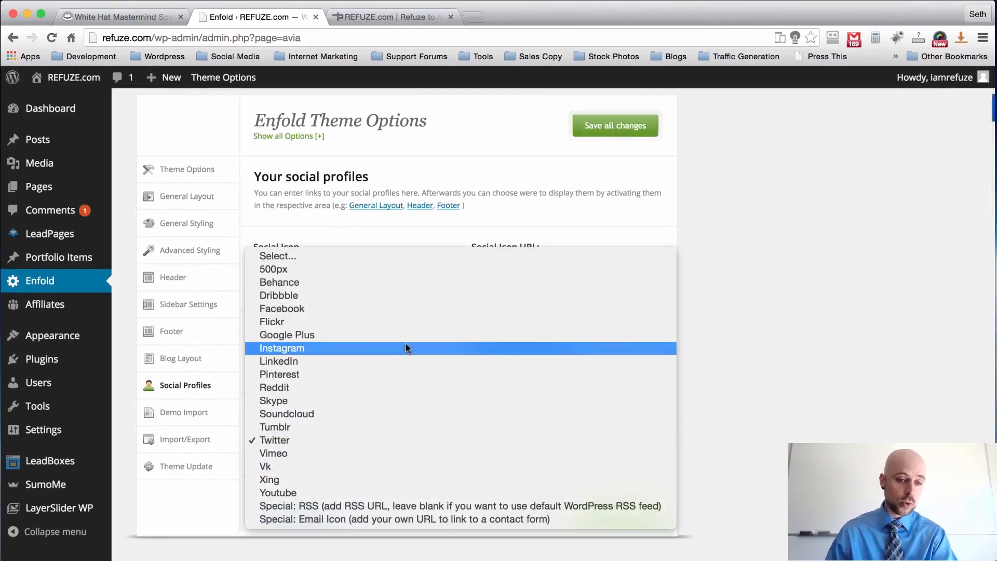
{"action": "left_click", "coordinate": [407, 334]}
Remove the third social icon entry with the blank URL and save all theme option changes.
{"action": "left_click", "coordinate": [549, 439]}
{"action": "left_click", "coordinate": [668, 467]}
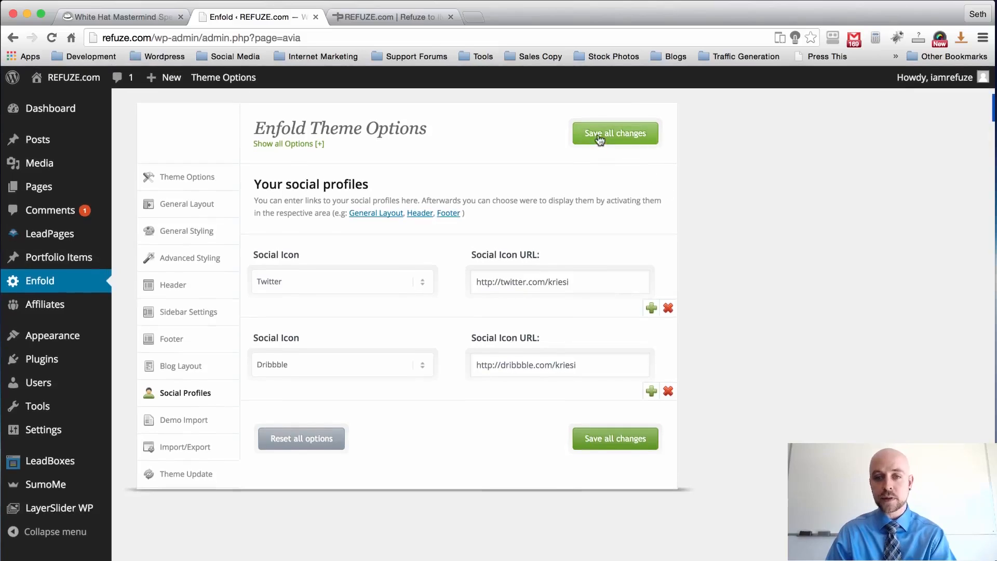
{"action": "left_click", "coordinate": [600, 135]}
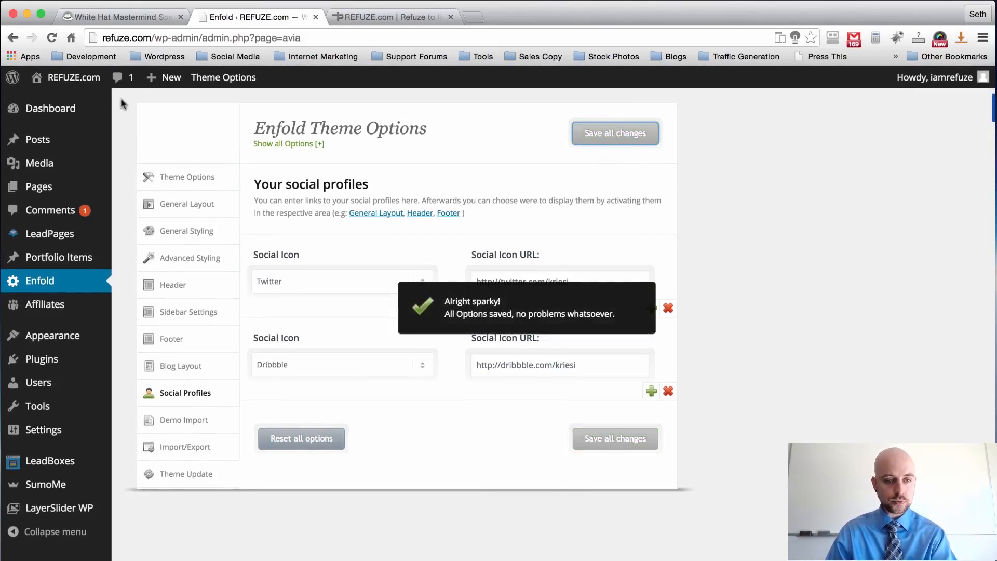
Open the Demo Import settings and examine the Default, Small Business - Flat and Startup Business demos.
{"action": "left_click", "coordinate": [185, 424]}
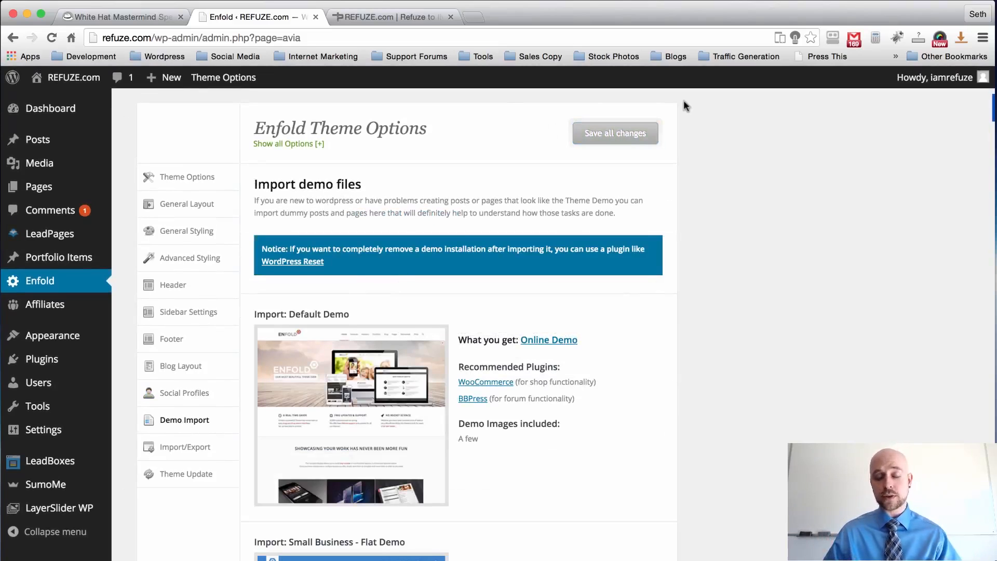
{"action": "scroll", "coordinate": [684, 103], "scroll_direction": "down", "scroll_amount": 8}
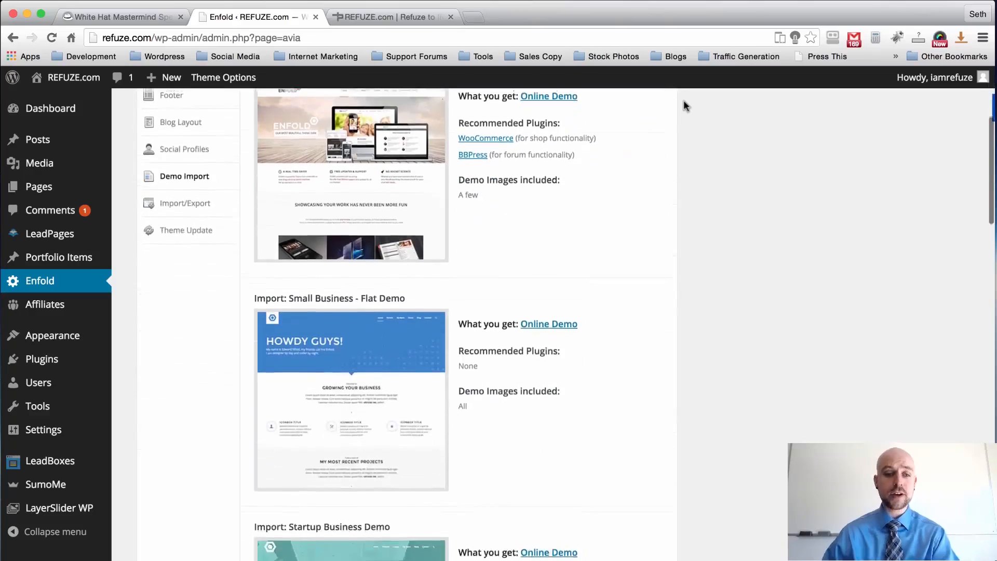
{"action": "scroll", "coordinate": [684, 104], "scroll_direction": "down", "scroll_amount": 7}
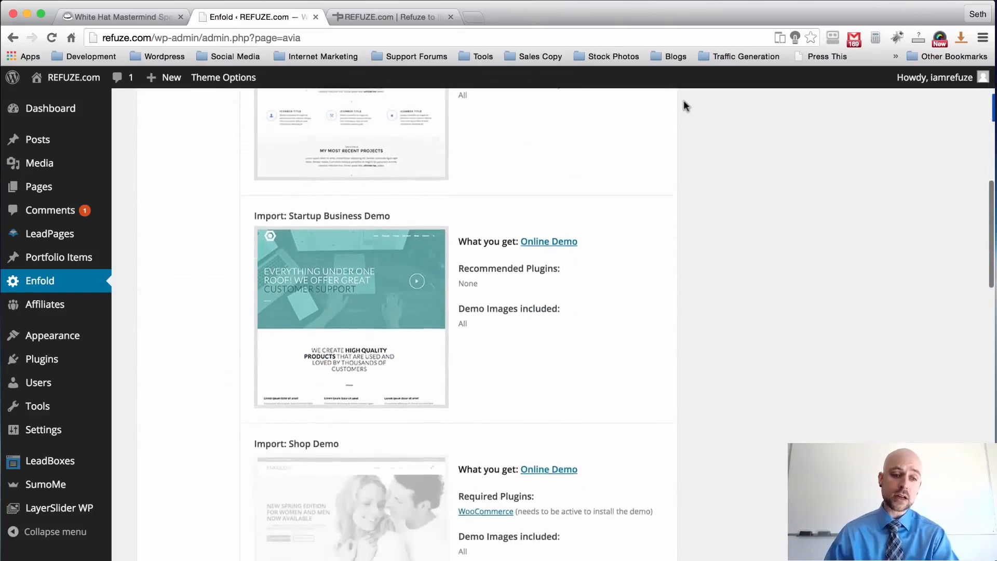
{"action": "scroll", "coordinate": [683, 106], "scroll_direction": "up", "scroll_amount": 5}
{"action": "scroll", "coordinate": [683, 106], "scroll_direction": "down", "scroll_amount": 1}
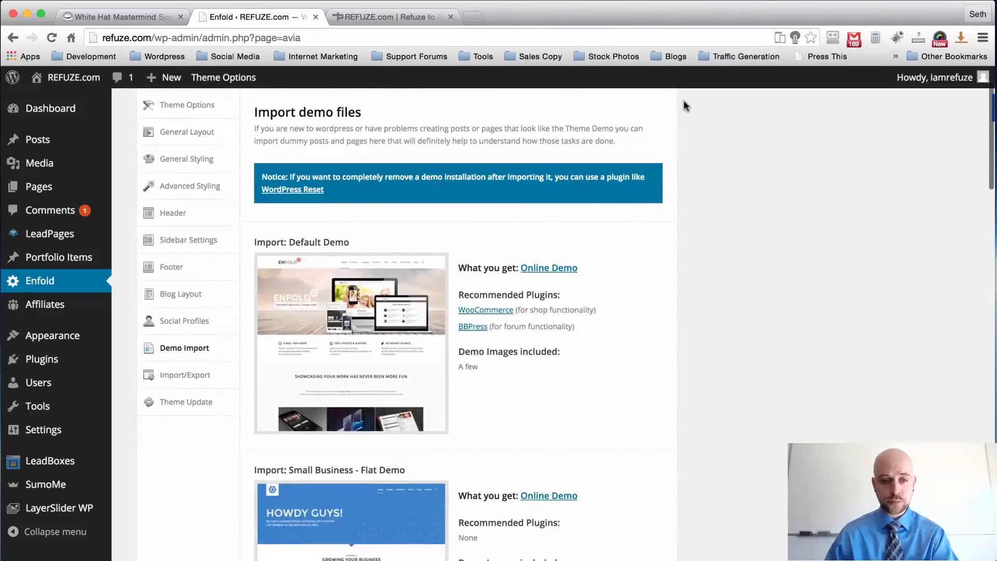
{"action": "scroll", "coordinate": [669, 255], "scroll_direction": "down", "scroll_amount": 5}
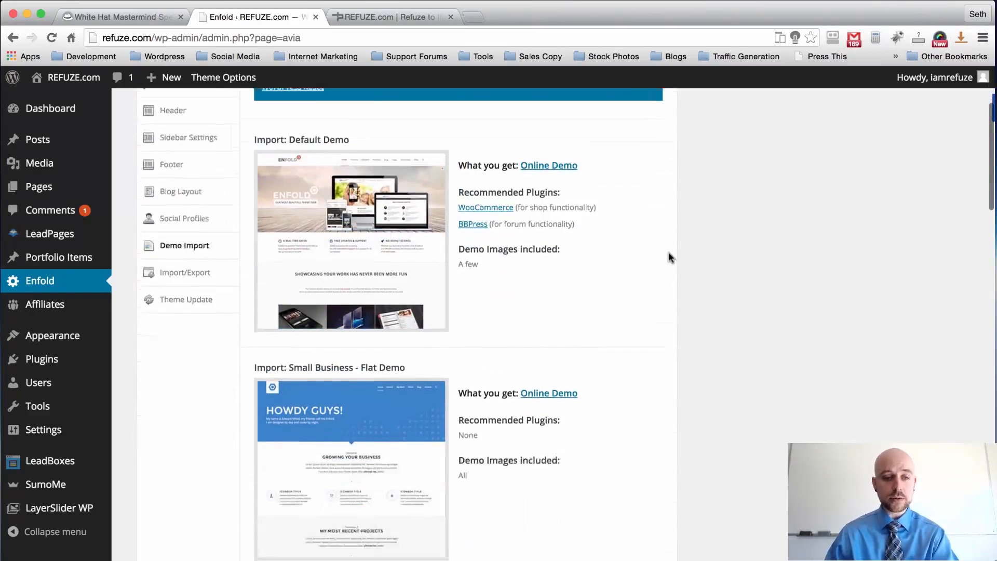
{"action": "scroll", "coordinate": [692, 260], "scroll_direction": "down", "scroll_amount": 5}
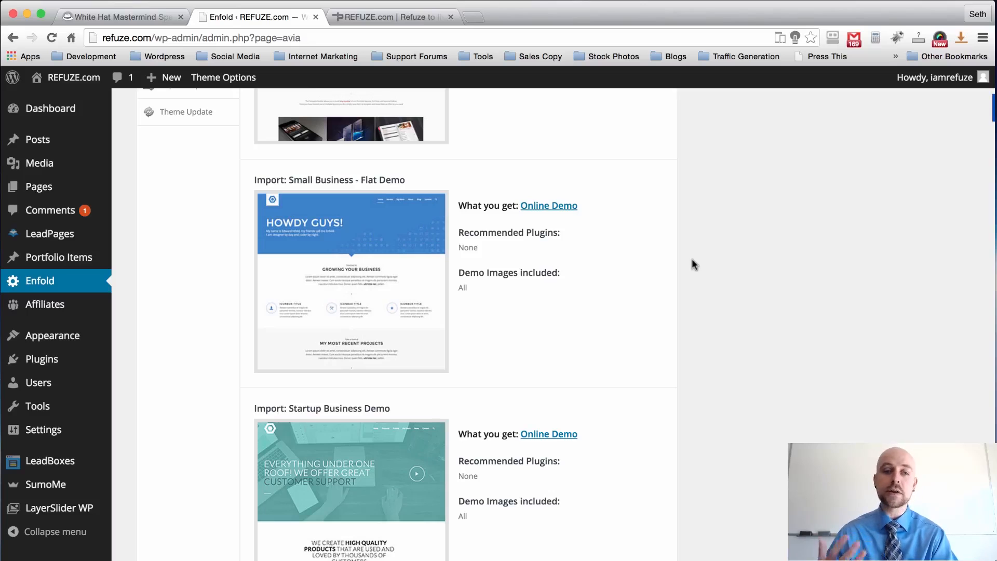
{"action": "scroll", "coordinate": [692, 260], "scroll_direction": "down", "scroll_amount": 5}
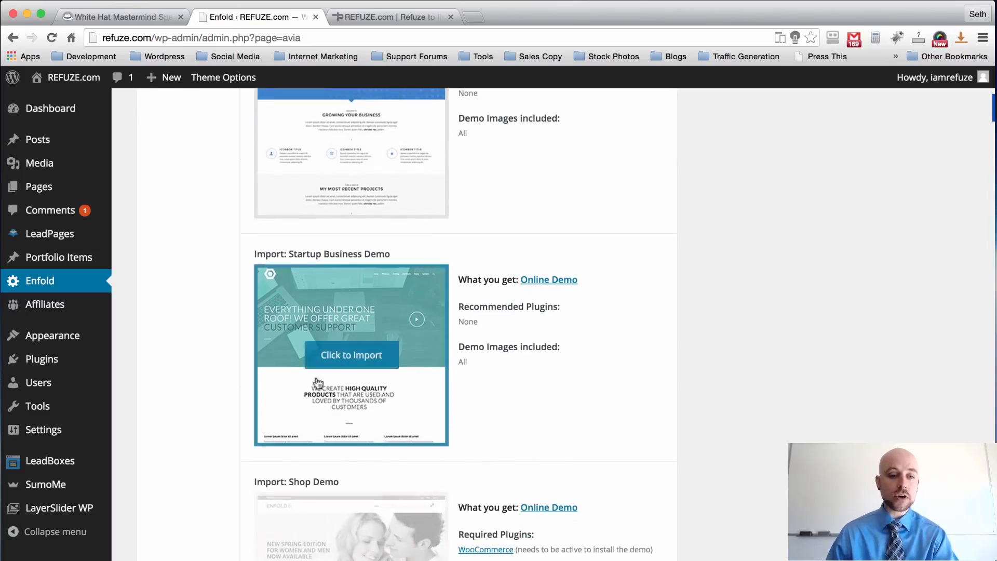
{"action": "mouse_move", "coordinate": [338, 413]}
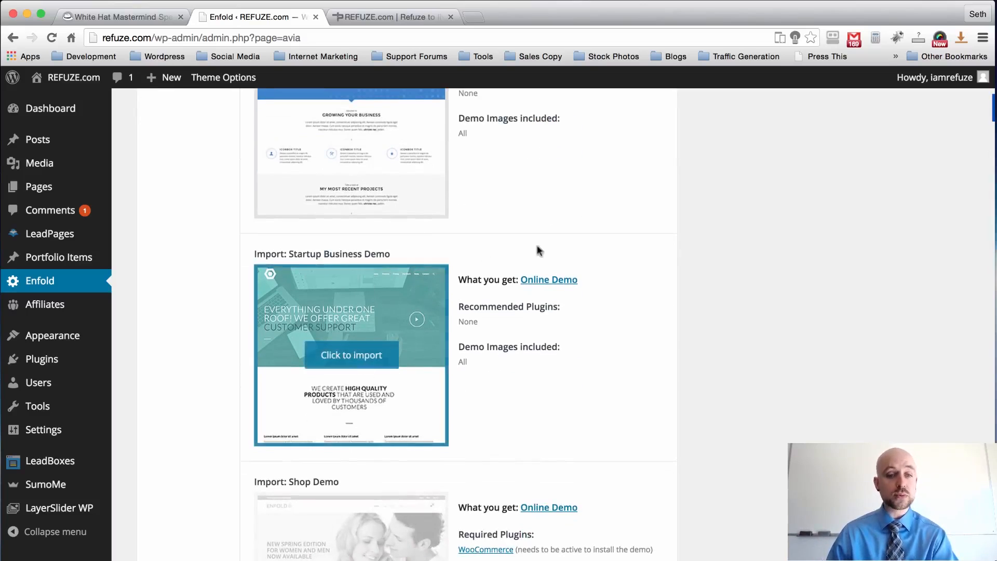
Examine the Shop, One Page Portfolio, Photography and Restaurant demos available for import.
{"action": "scroll", "coordinate": [661, 154], "scroll_direction": "down", "scroll_amount": 8}
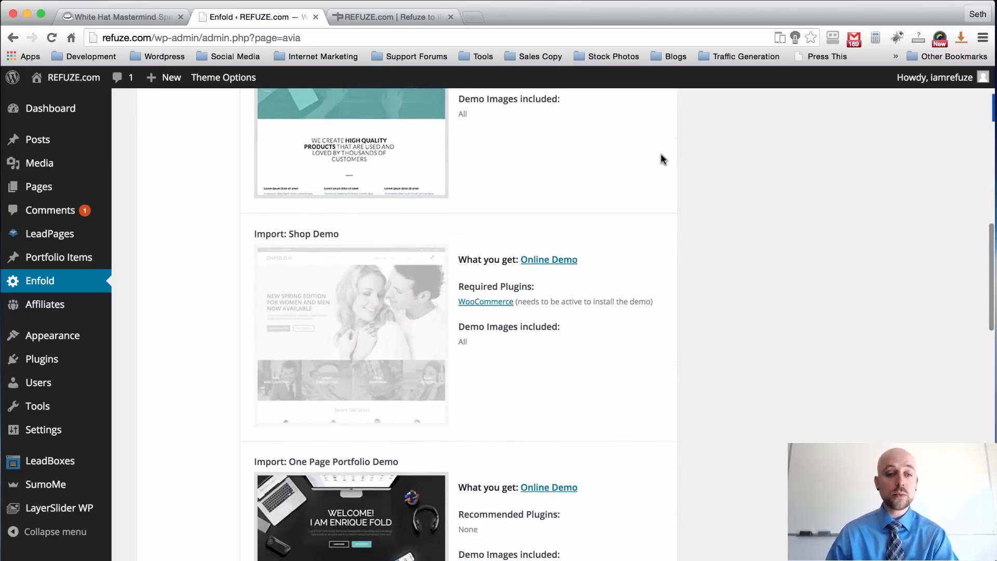
{"action": "scroll", "coordinate": [731, 262], "scroll_direction": "down", "scroll_amount": 3}
{"action": "scroll", "coordinate": [731, 261], "scroll_direction": "down", "scroll_amount": 12}
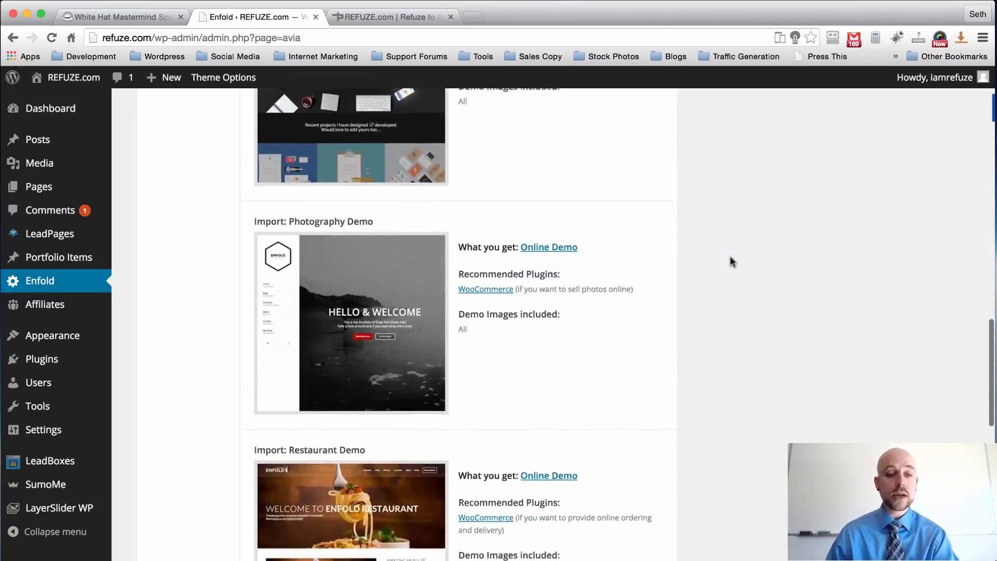
{"action": "scroll", "coordinate": [731, 260], "scroll_direction": "up", "scroll_amount": 5}
{"action": "mouse_move", "coordinate": [312, 258]}
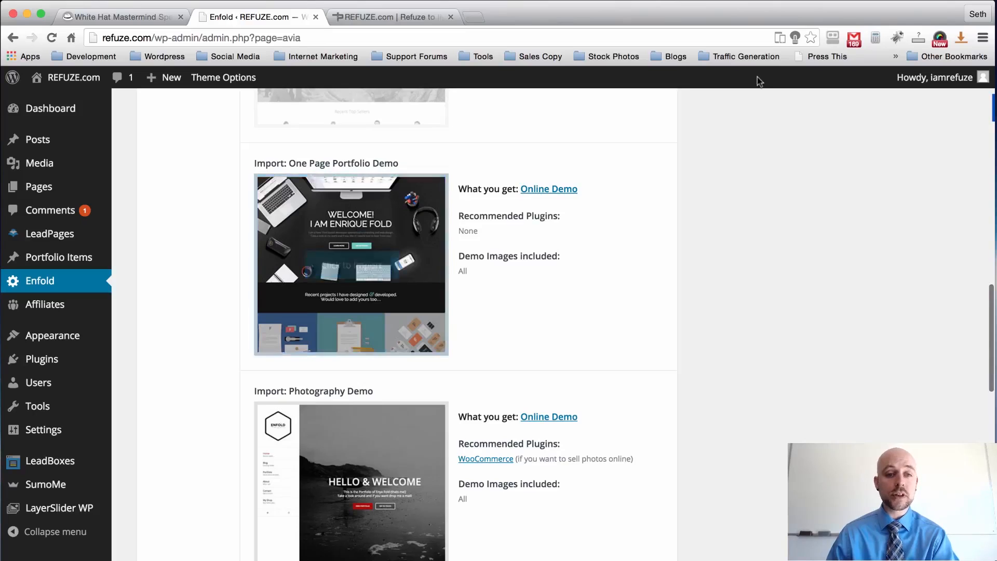
{"action": "scroll", "coordinate": [758, 81], "scroll_direction": "down", "scroll_amount": 4}
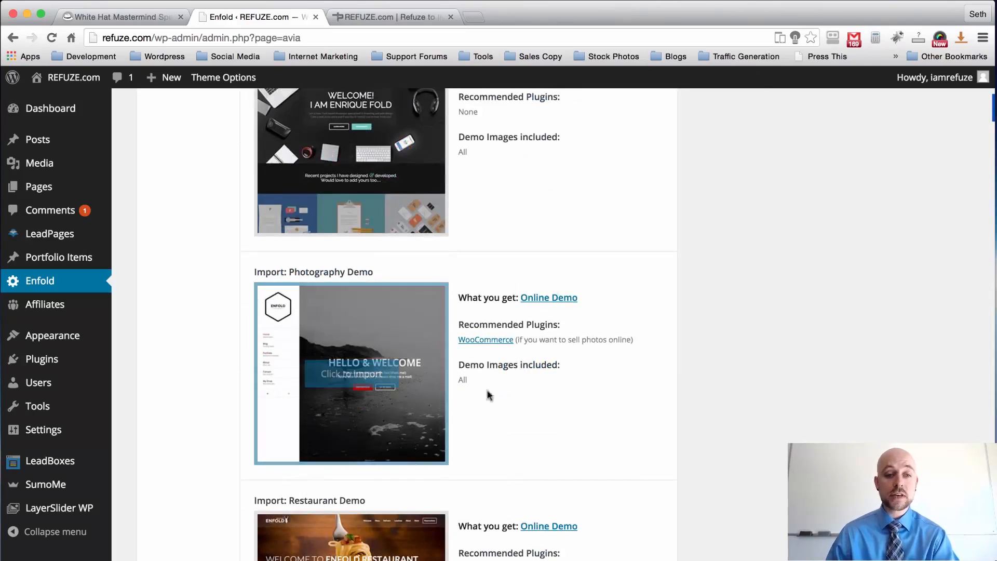
{"action": "scroll", "coordinate": [813, 213], "scroll_direction": "down", "scroll_amount": 3}
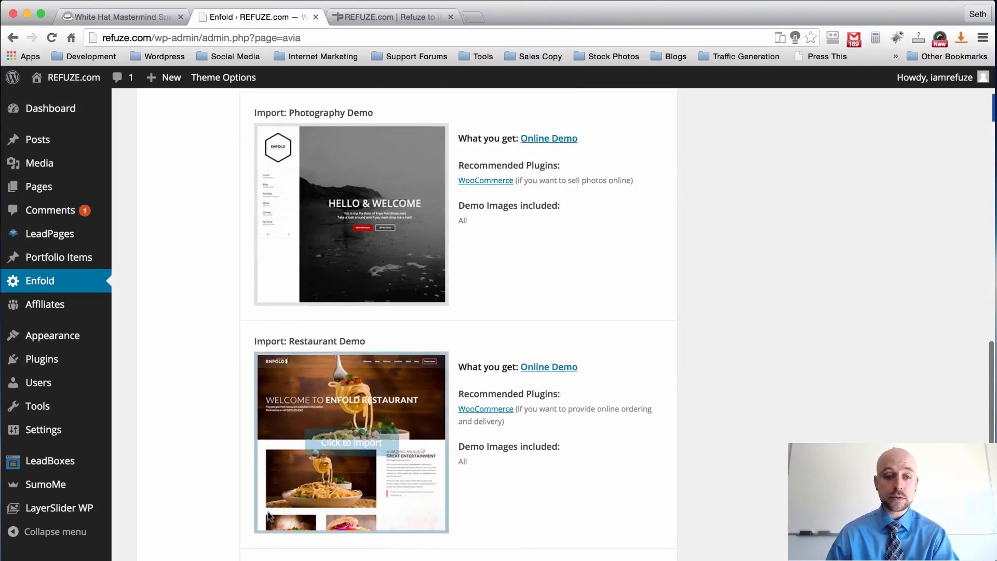
{"action": "scroll", "coordinate": [831, 250], "scroll_direction": "down", "scroll_amount": 8}
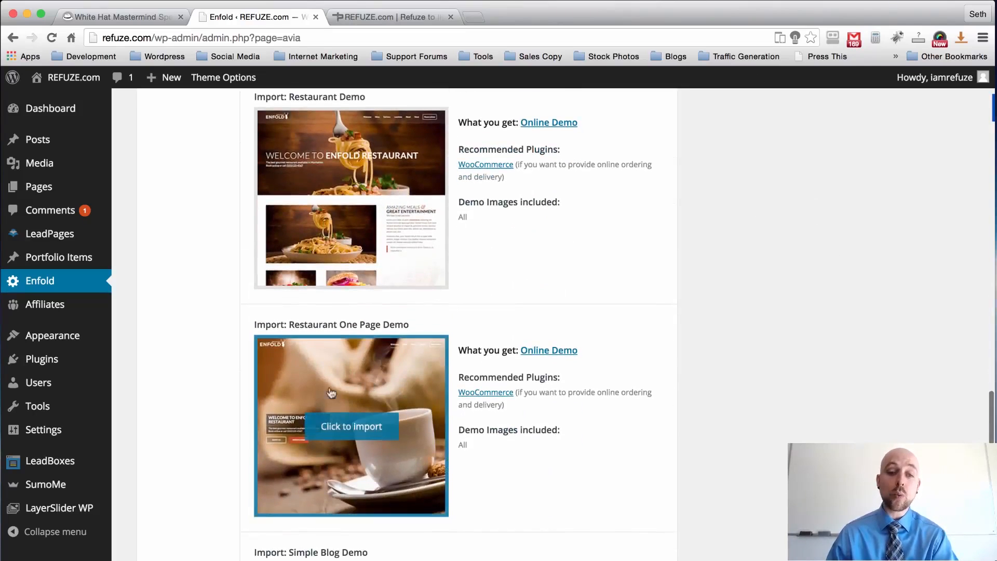
Examine the Restaurant One Page, Simple Blog and 'Coming Soon' demos, and return to the start of the demo list.
{"action": "scroll", "coordinate": [634, 285], "scroll_direction": "down", "scroll_amount": 4}
{"action": "scroll", "coordinate": [634, 285], "scroll_direction": "down", "scroll_amount": 3}
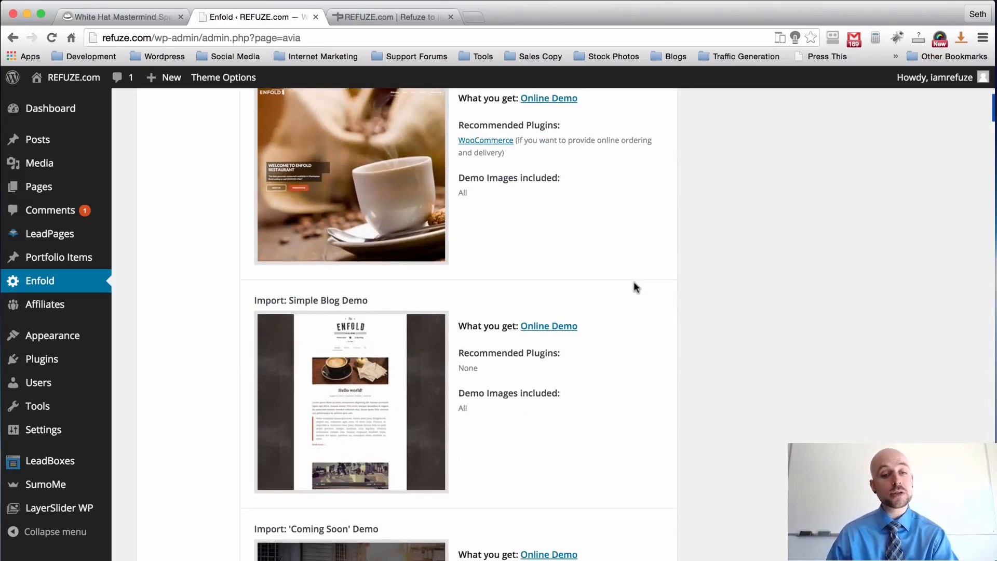
{"action": "scroll", "coordinate": [629, 206], "scroll_direction": "down", "scroll_amount": 5}
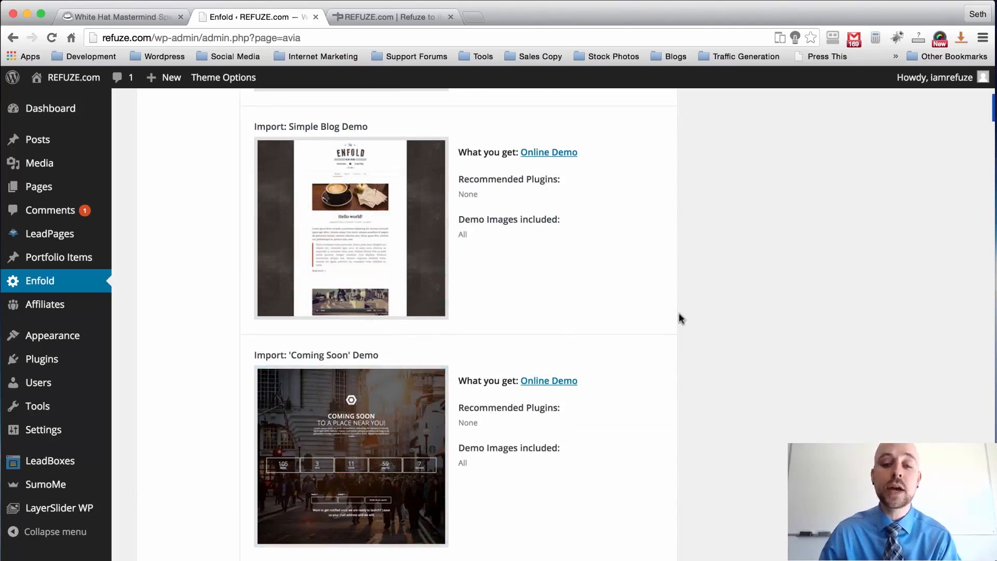
{"action": "mouse_move", "coordinate": [287, 479]}
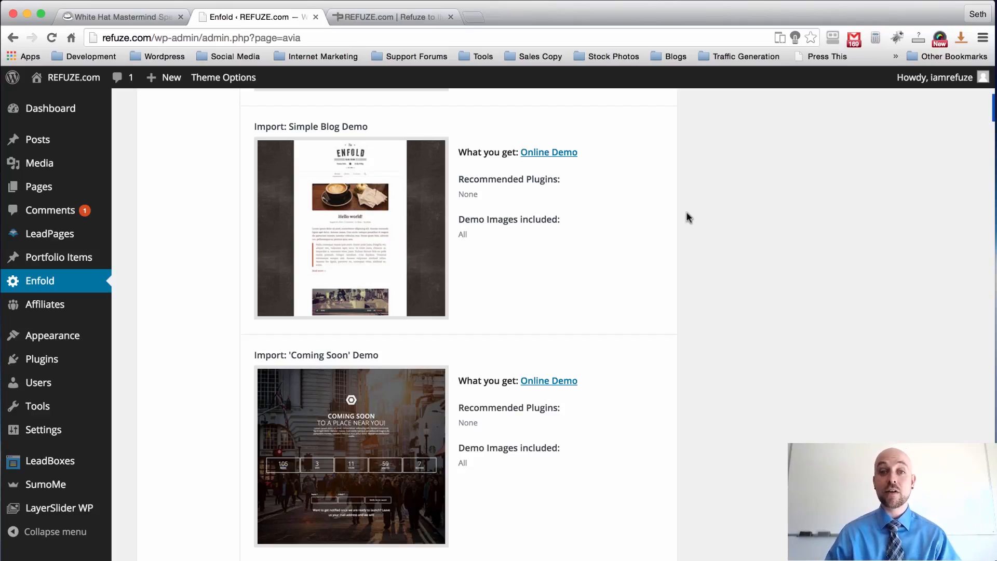
{"action": "scroll", "coordinate": [688, 217], "scroll_direction": "up", "scroll_amount": 15}
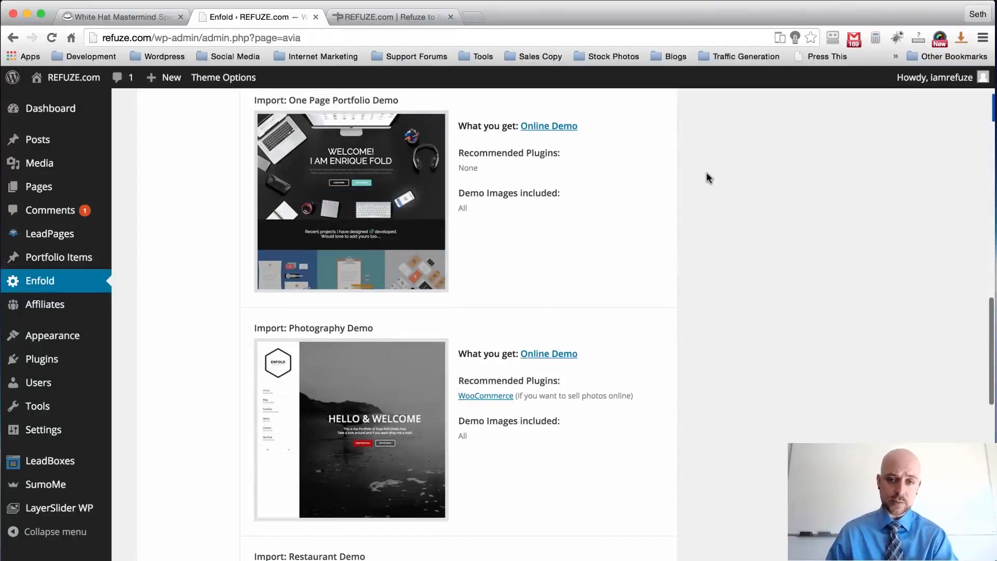
{"action": "scroll", "coordinate": [681, 208], "scroll_direction": "up", "scroll_amount": 10}
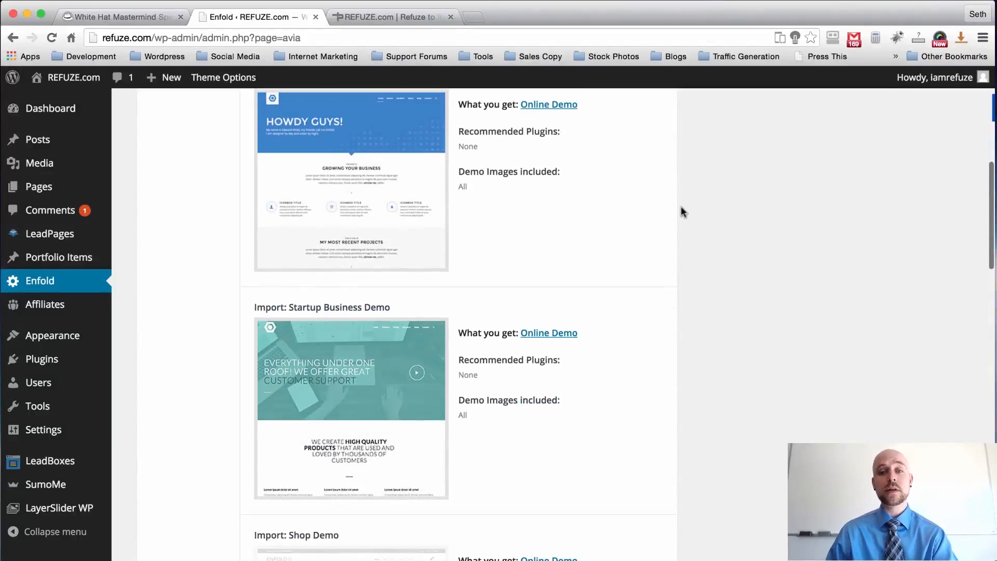
{"action": "scroll", "coordinate": [681, 207], "scroll_direction": "up", "scroll_amount": 10}
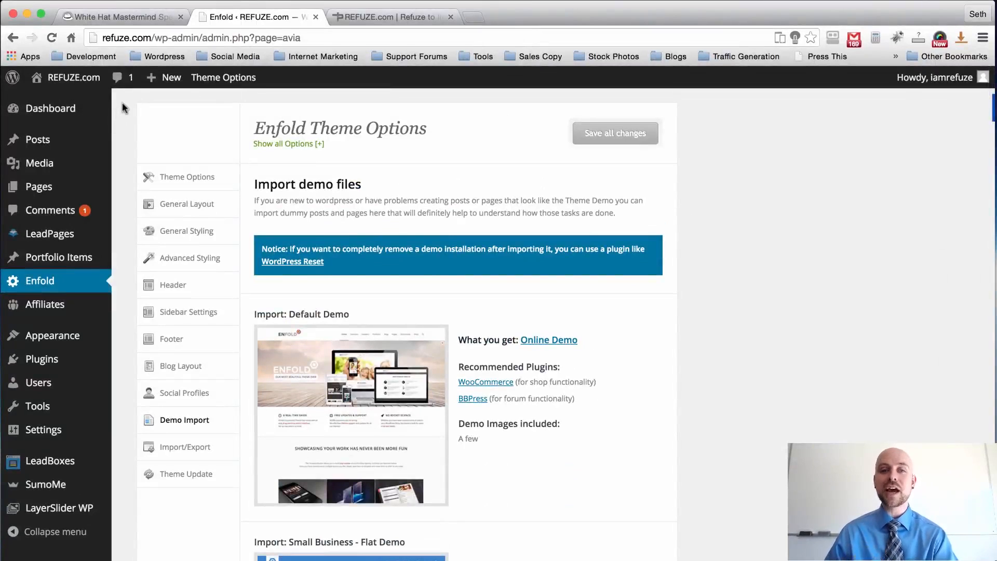
Review the Import/Export settings and the Theme Update page with its Themeforest user name and API key fields.
{"action": "scroll", "coordinate": [123, 108], "scroll_direction": "down", "scroll_amount": 2}
{"action": "left_click", "coordinate": [185, 397]}
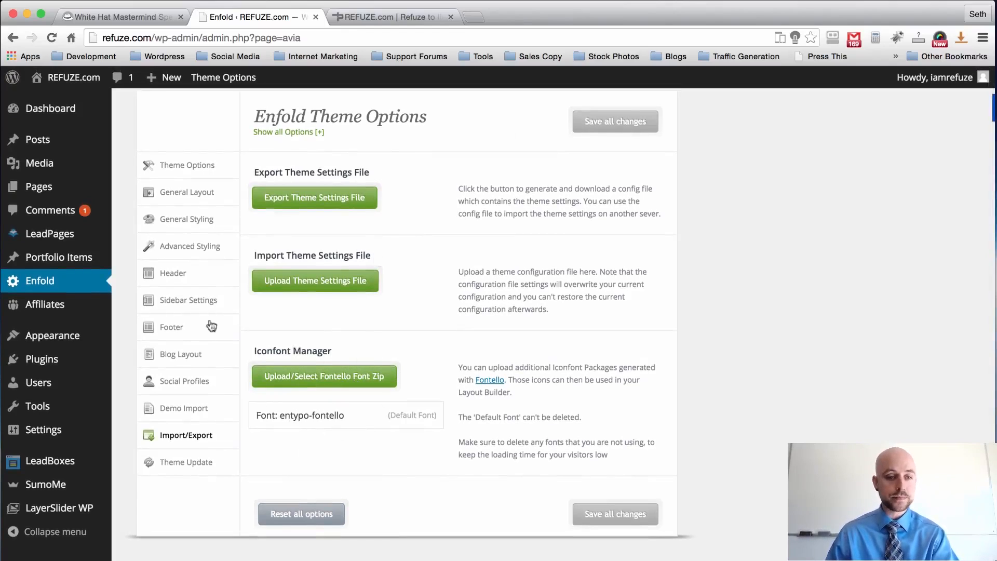
{"action": "left_click", "coordinate": [188, 462]}
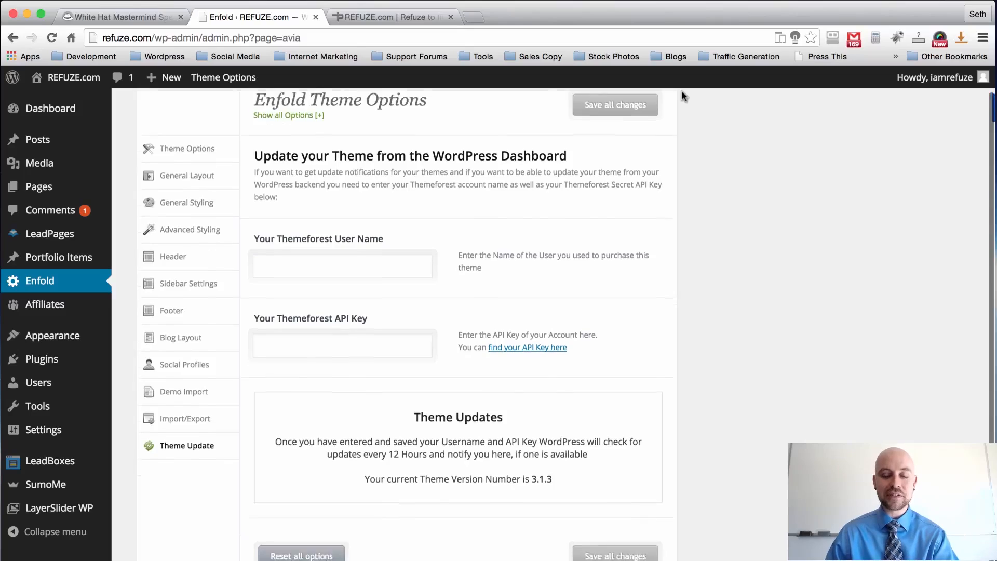
{"action": "scroll", "coordinate": [682, 91], "scroll_direction": "down", "scroll_amount": 2}
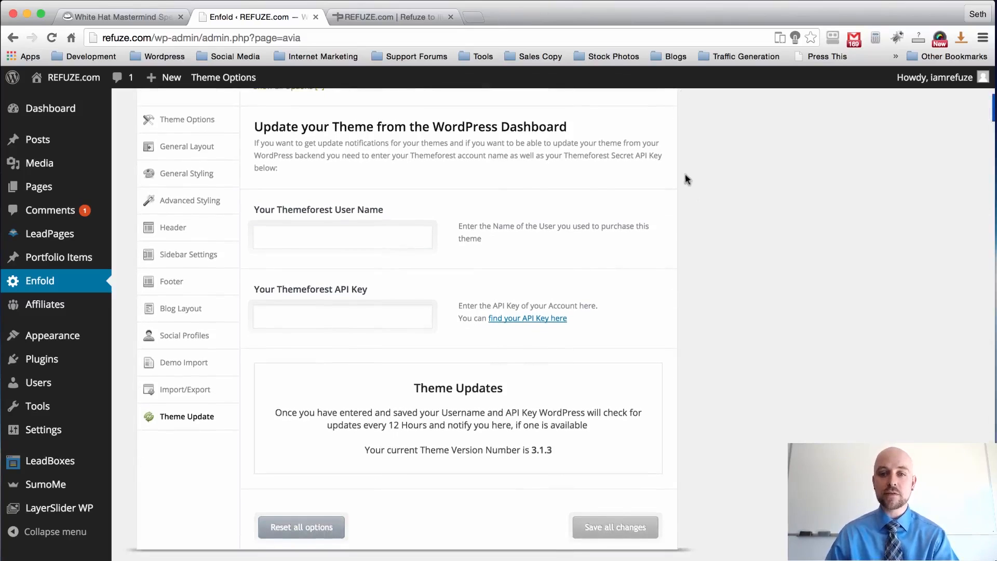
{"action": "scroll", "coordinate": [119, 191], "scroll_direction": "up", "scroll_amount": 3}
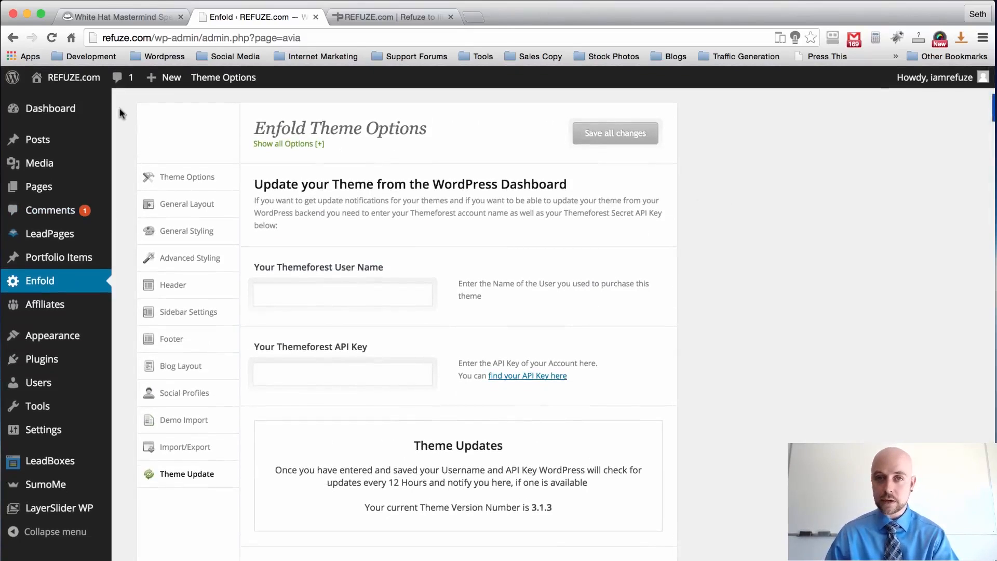
Switch to the live REFUZE.com front page to view the site.
{"action": "key", "text": "ctrl+Tab"}
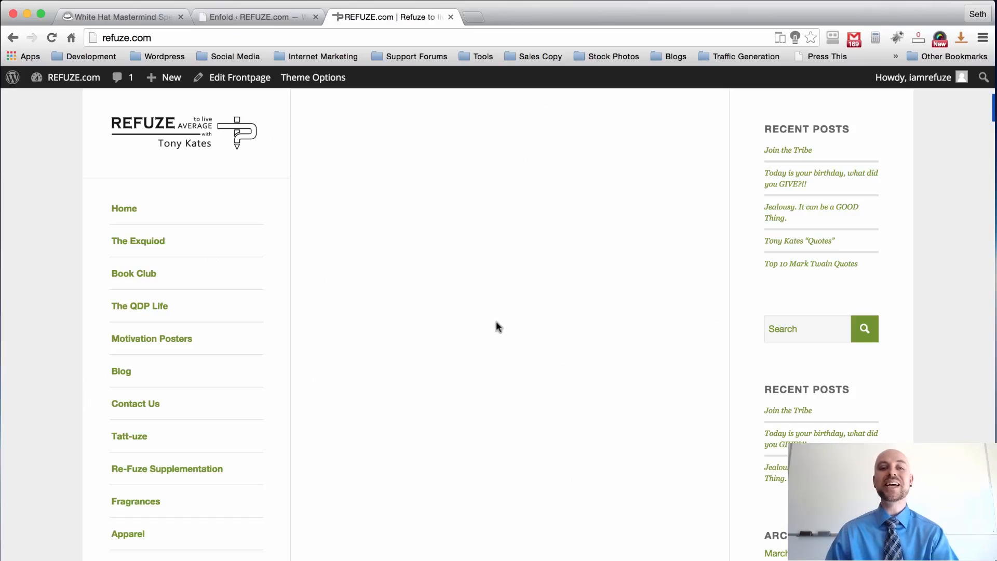